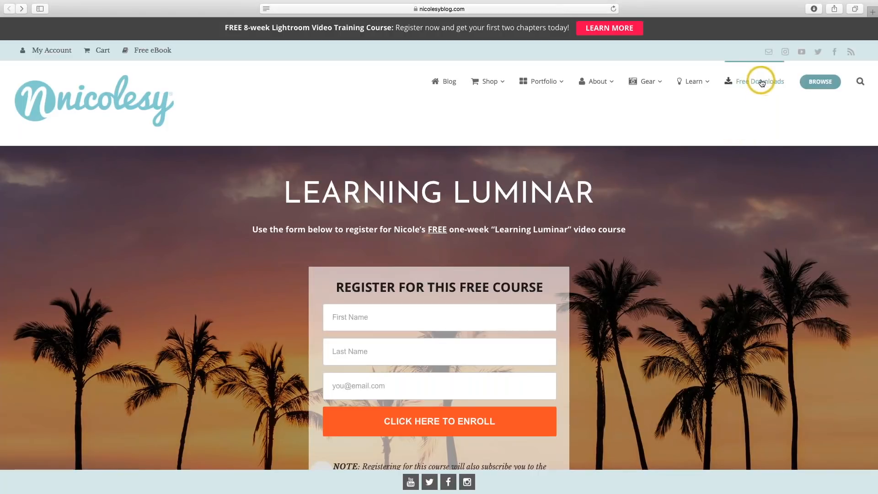
Browse the Free Downloads page of the photography site and look over the free training courses offered
{"action": "left_click", "coordinate": [762, 83]}
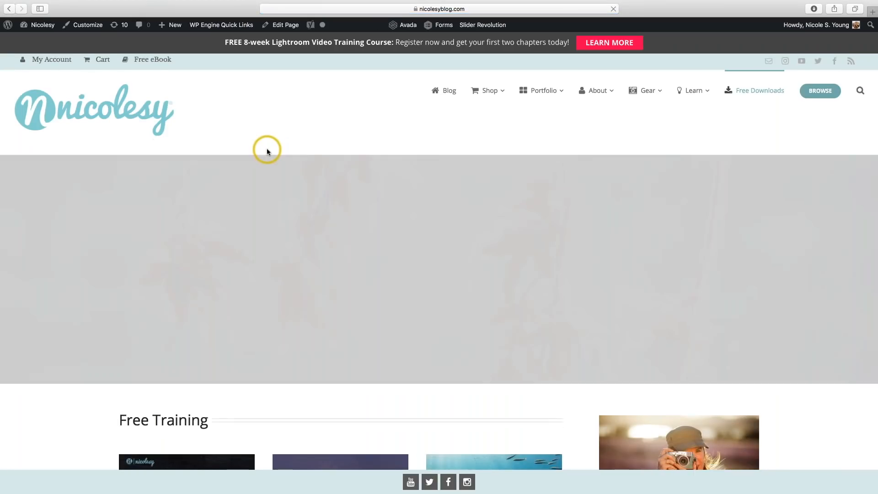
{"action": "scroll", "coordinate": [268, 149], "scroll_direction": "down", "scroll_amount": 5}
{"action": "scroll", "coordinate": [268, 149], "scroll_direction": "down", "scroll_amount": 1}
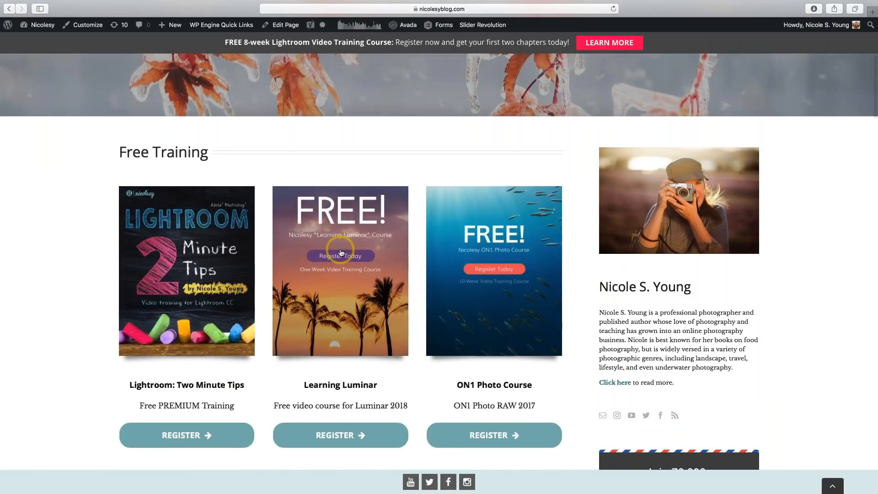
{"action": "scroll", "coordinate": [341, 253], "scroll_direction": "down", "scroll_amount": 1}
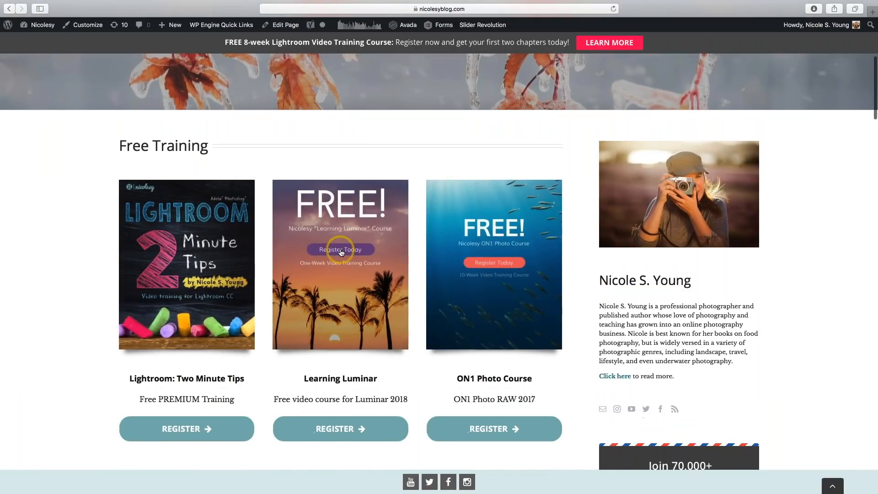
{"action": "scroll", "coordinate": [342, 253], "scroll_direction": "down", "scroll_amount": 4}
{"action": "scroll", "coordinate": [341, 251], "scroll_direction": "up", "scroll_amount": 6}
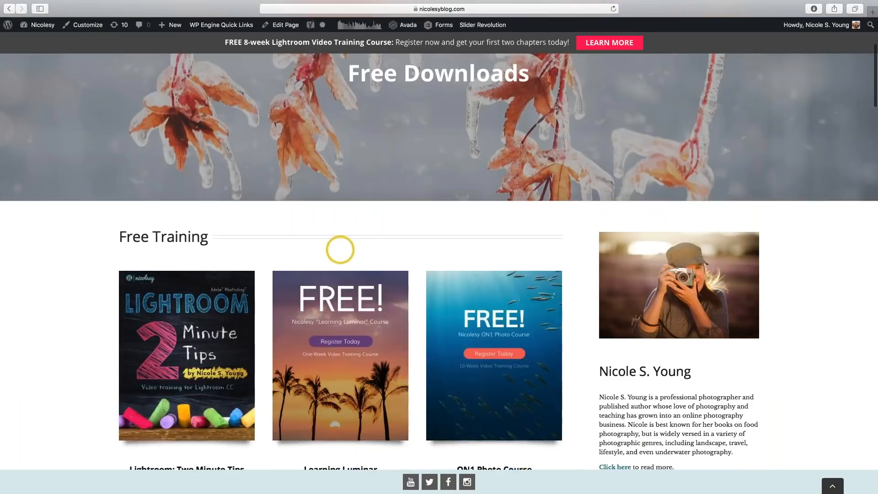
{"action": "scroll", "coordinate": [340, 250], "scroll_direction": "up", "scroll_amount": 4}
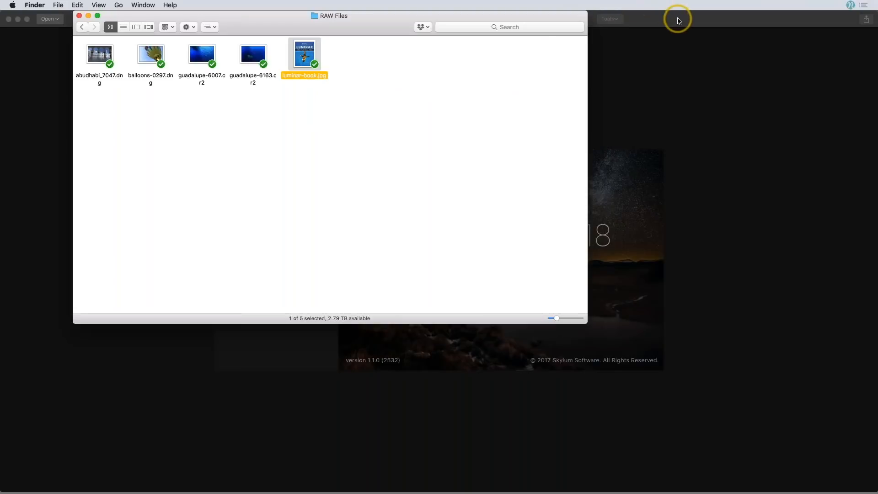
Switch to Luminar 2018 and open the raw photo guadalupe-6163.cr2 from the RAW Files folder
{"action": "left_click", "coordinate": [678, 19]}
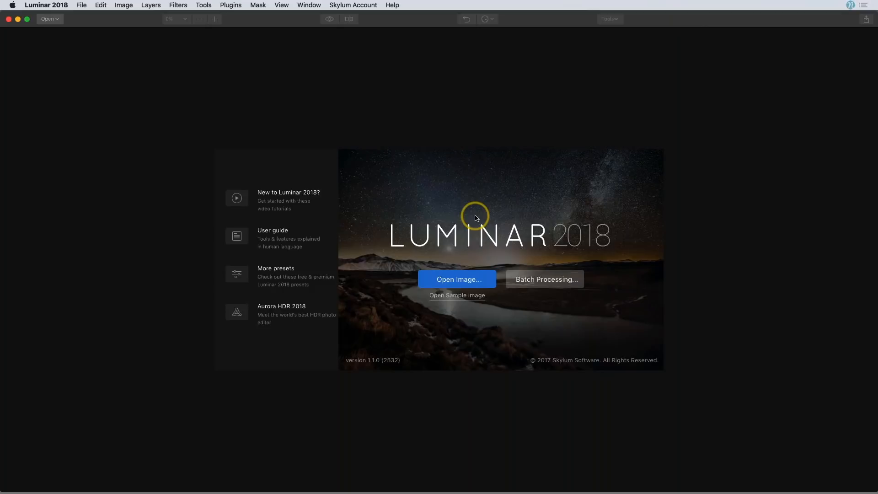
{"action": "left_click", "coordinate": [469, 282]}
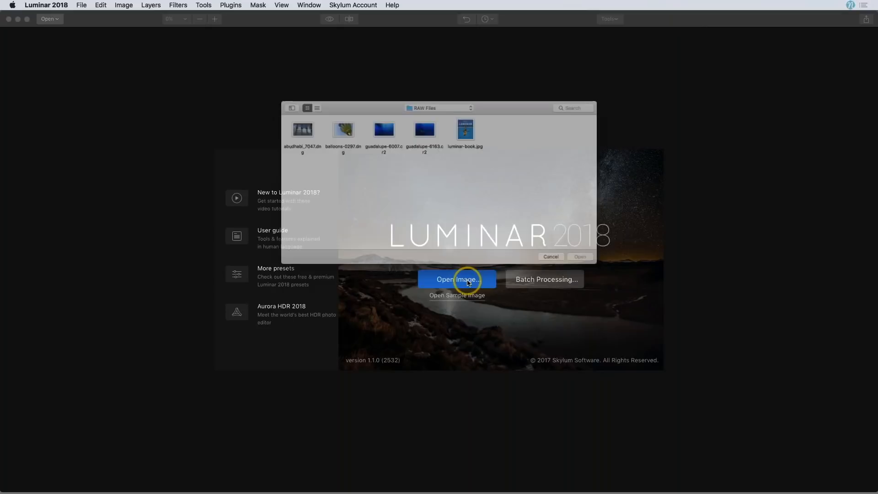
{"action": "left_click", "coordinate": [421, 117]}
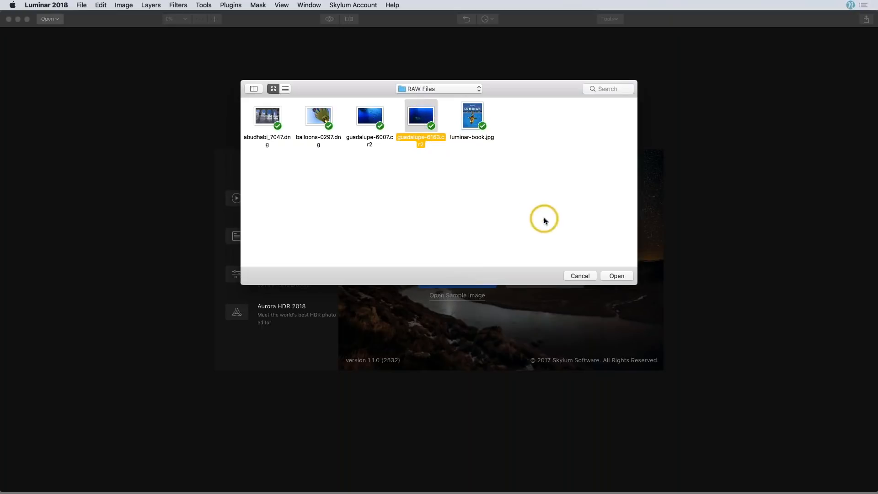
{"action": "left_click", "coordinate": [616, 276]}
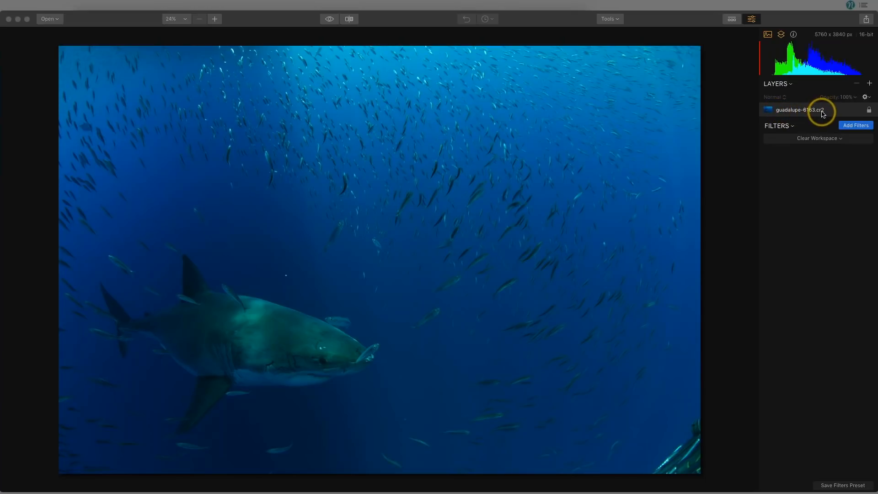
Add the RAW Develop filter to the shark photo and close the filters catalog
{"action": "left_click", "coordinate": [869, 111]}
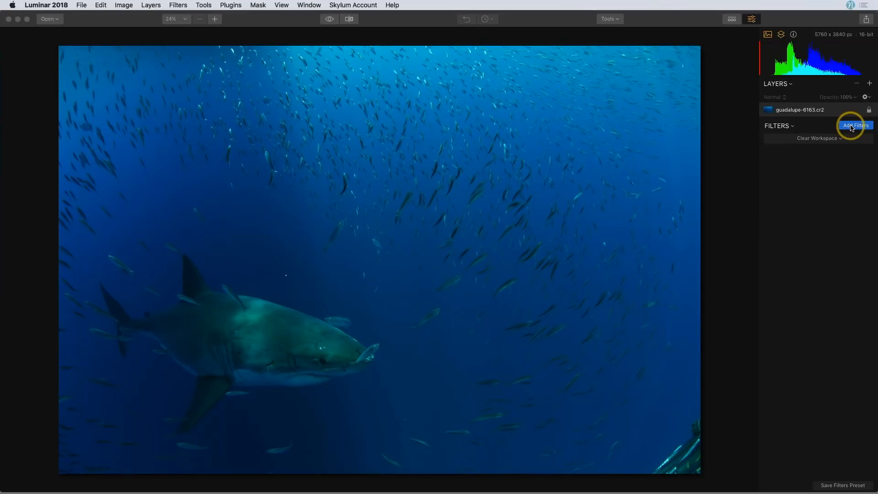
{"action": "left_click", "coordinate": [852, 128]}
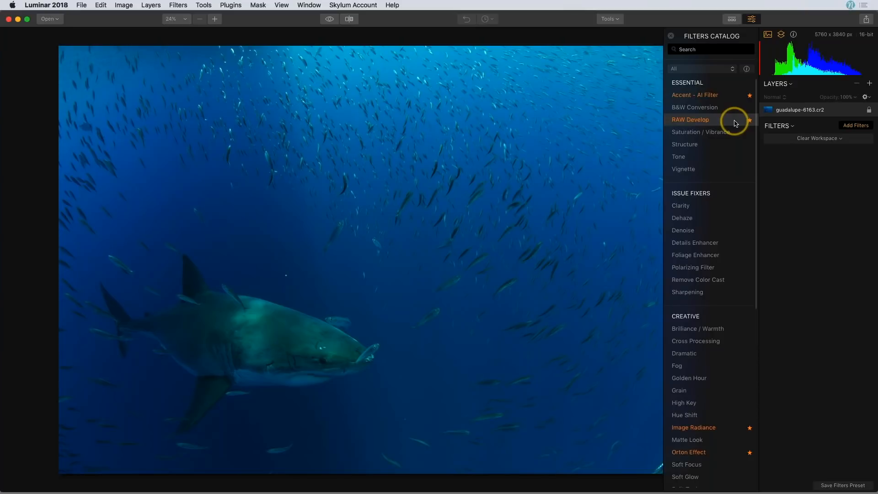
{"action": "left_click", "coordinate": [727, 122]}
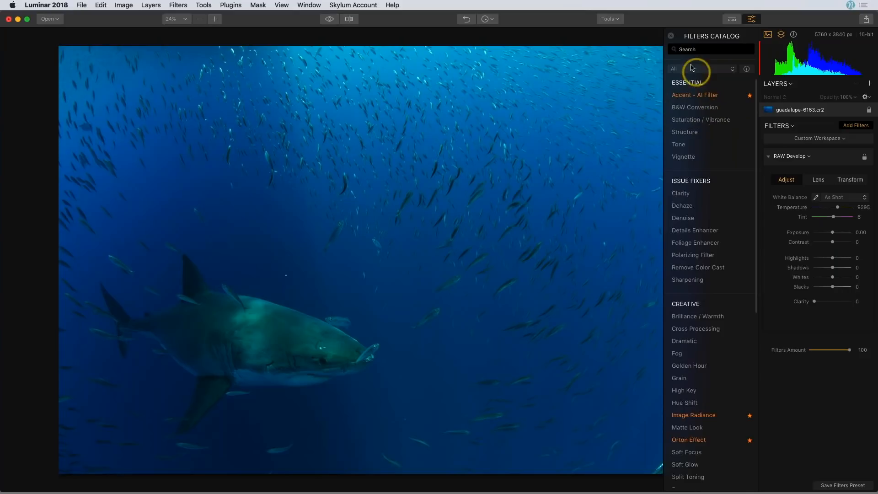
{"action": "left_click", "coordinate": [671, 36]}
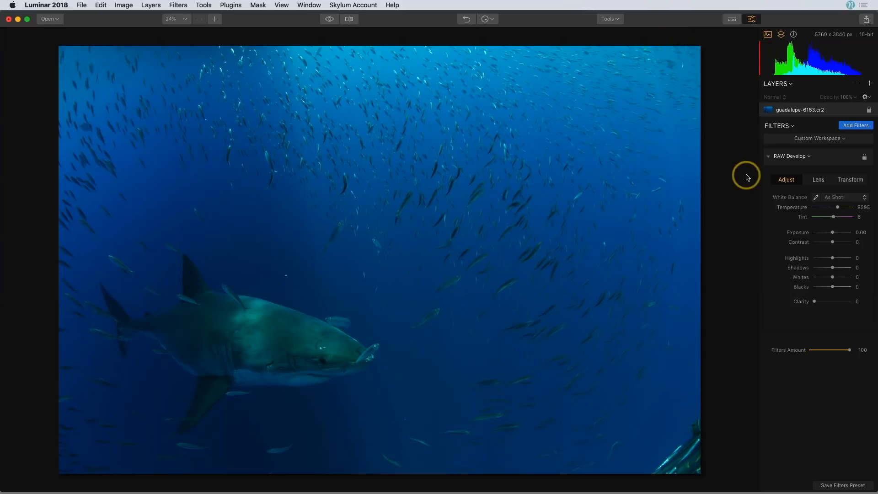
Try sampling the shark's body as the neutral white balance, raise Temperature to 25000 and Tint to 100, and reset the filter
{"action": "left_click", "coordinate": [817, 200]}
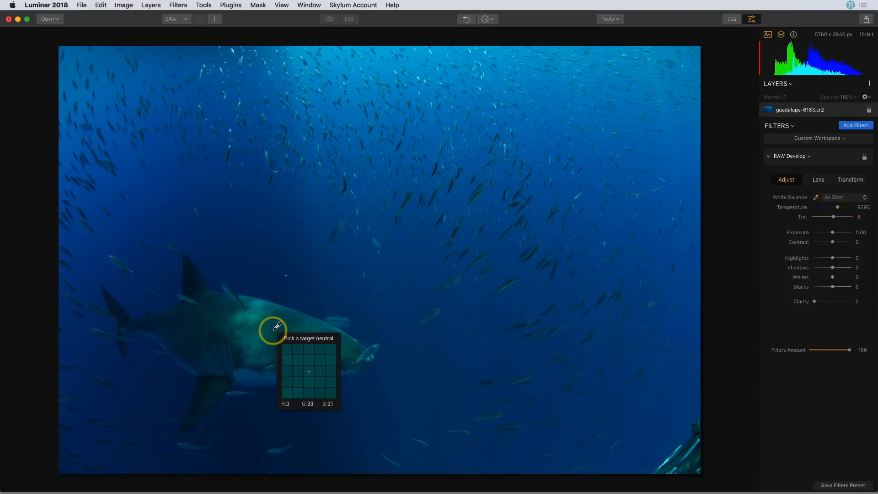
{"action": "left_click", "coordinate": [275, 329]}
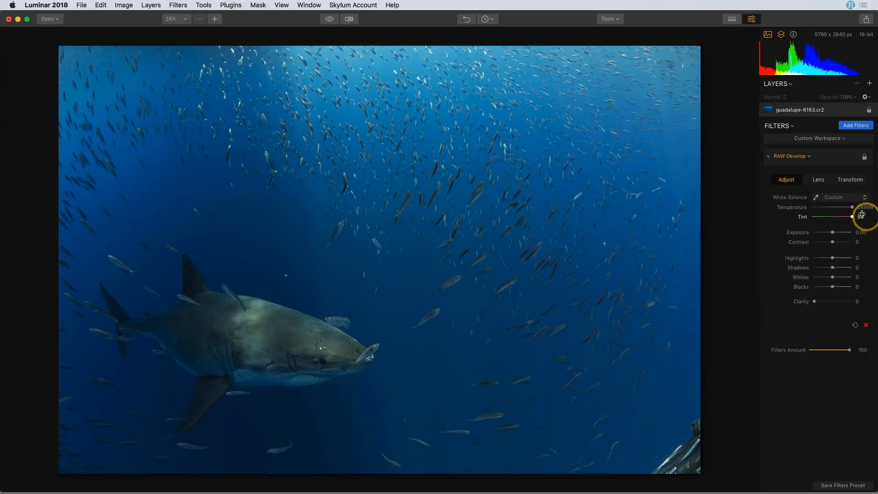
{"action": "left_click_drag", "start_coordinate": [853, 207], "coordinate": [860, 218]}
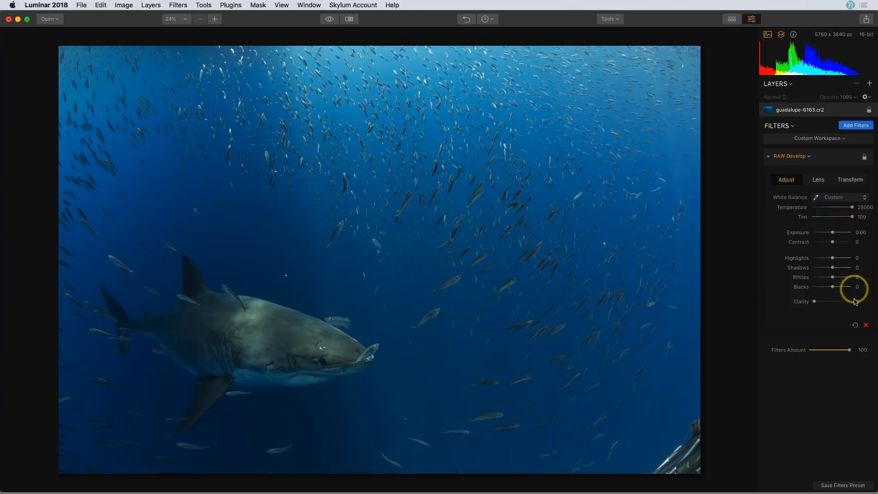
{"action": "left_click", "coordinate": [855, 326]}
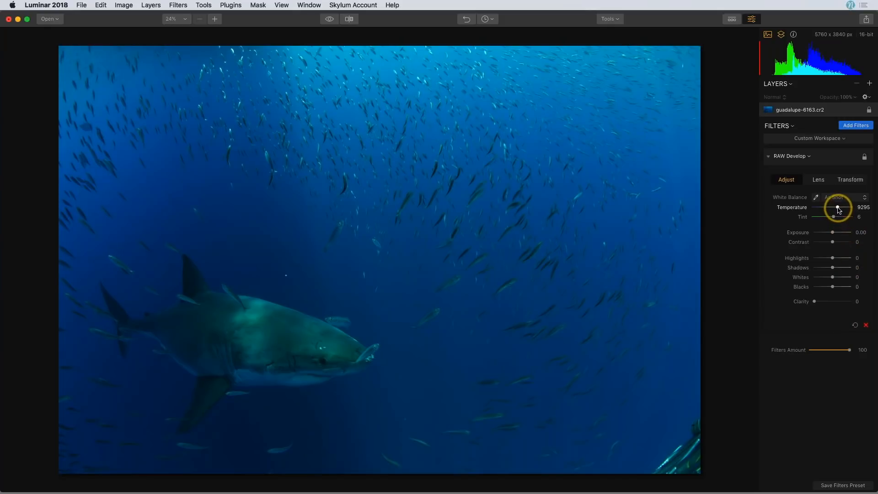
Set the RAW Develop white balance to Temperature 25000 and Tint 100
{"action": "left_click_drag", "start_coordinate": [839, 210], "coordinate": [848, 209]}
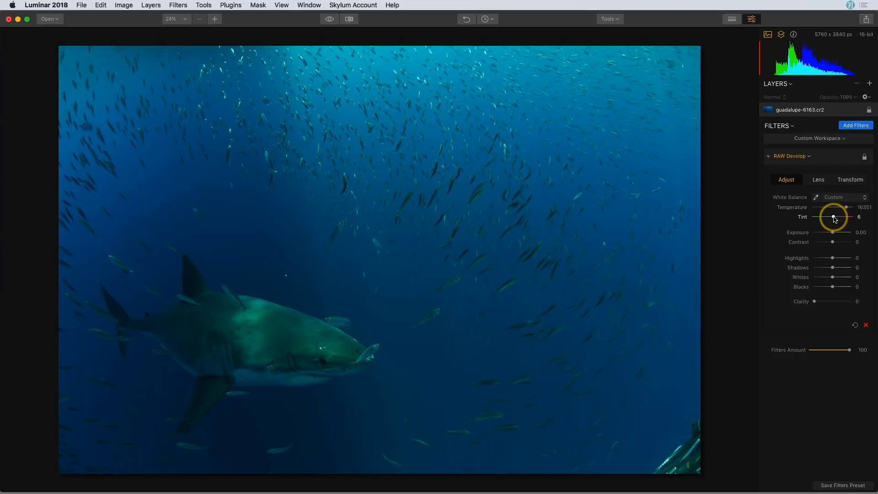
{"action": "left_click_drag", "start_coordinate": [835, 218], "coordinate": [859, 208]}
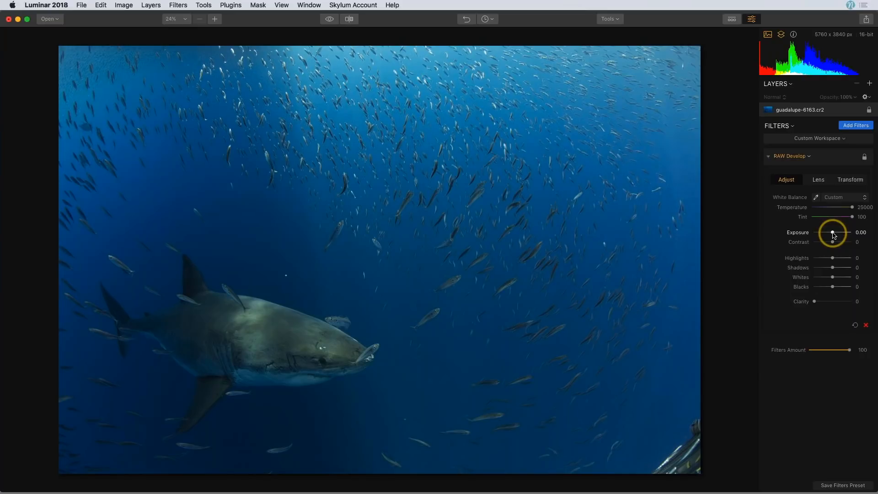
Adjust the RAW Develop tones to Exposure 0.59, Contrast 29, Shadows 13, Whites 14 and Blacks -8
{"action": "left_click_drag", "start_coordinate": [832, 233], "coordinate": [834, 233]}
{"action": "left_click_drag", "start_coordinate": [832, 242], "coordinate": [837, 242]}
{"action": "left_click_drag", "start_coordinate": [833, 268], "coordinate": [836, 269]}
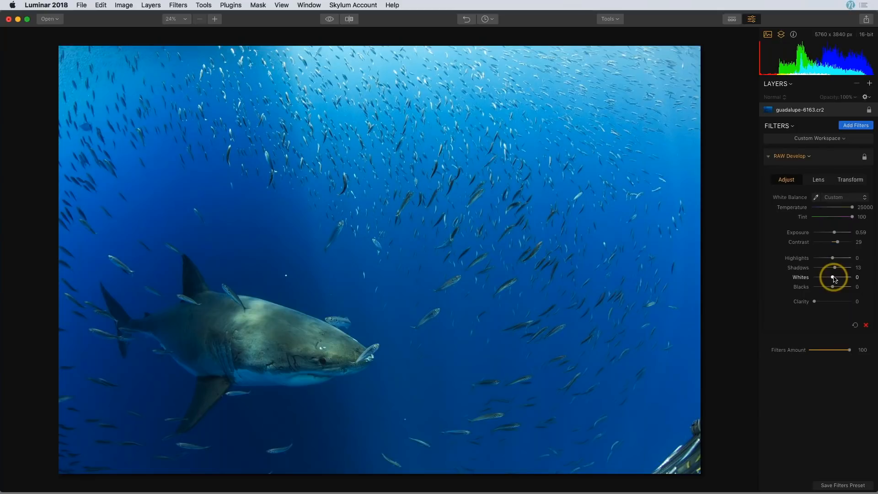
{"action": "left_click_drag", "start_coordinate": [835, 278], "coordinate": [838, 280]}
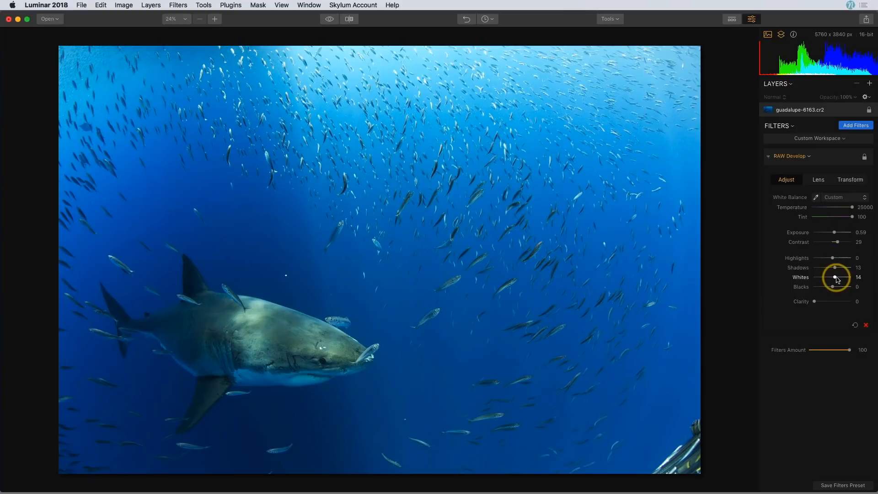
{"action": "left_click_drag", "start_coordinate": [833, 287], "coordinate": [832, 289]}
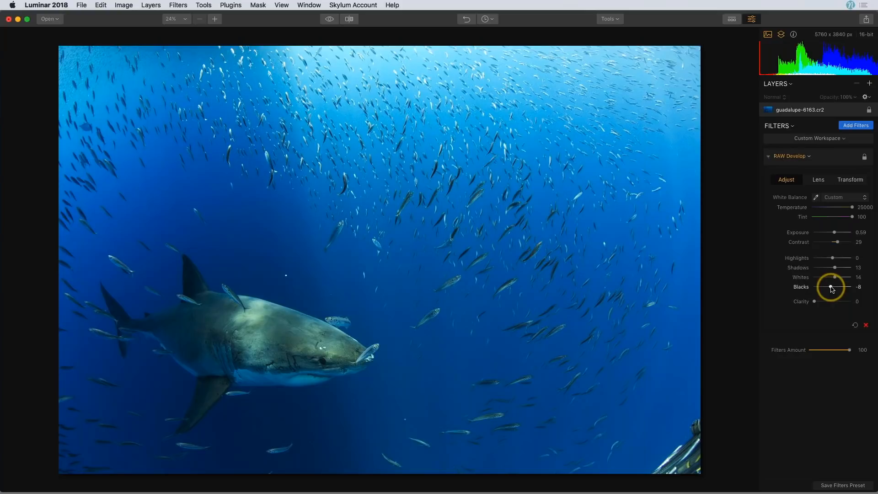
Test strong negative and positive lens Distortion values on the photo and reset Distortion to 0
{"action": "left_click", "coordinate": [826, 184]}
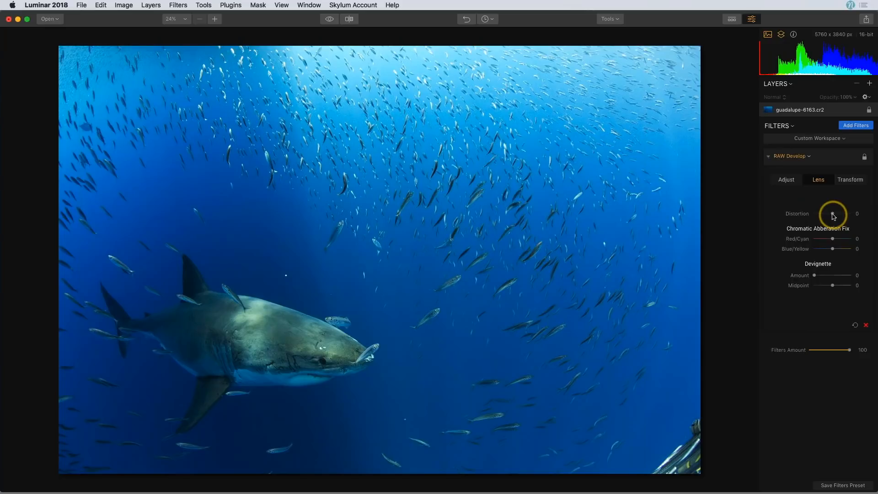
{"action": "left_click_drag", "start_coordinate": [833, 217], "coordinate": [820, 218]}
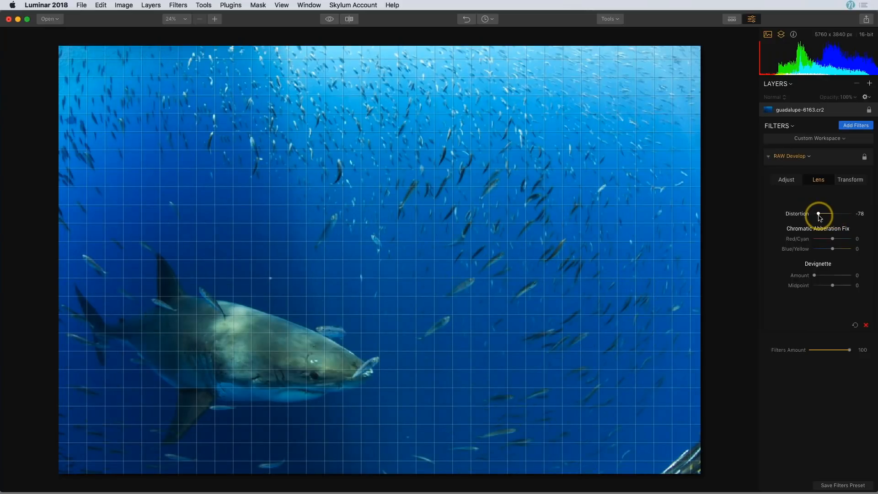
{"action": "left_click_drag", "start_coordinate": [819, 218], "coordinate": [819, 218]}
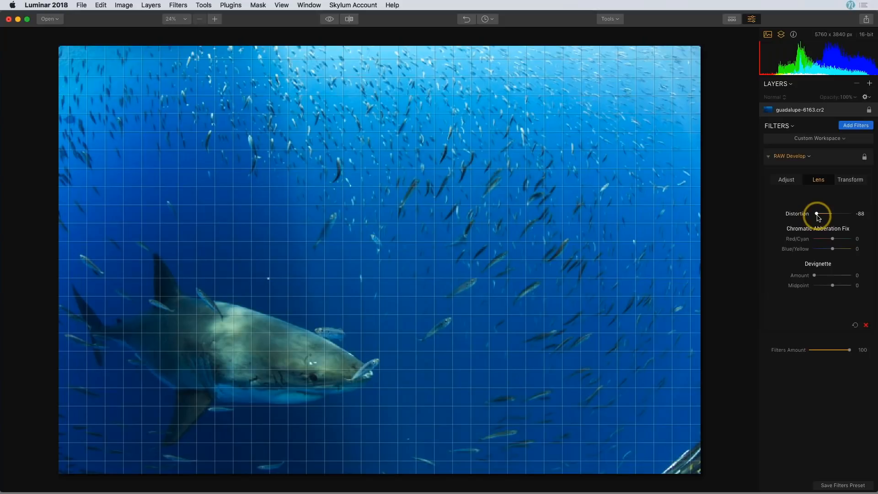
{"action": "left_click_drag", "start_coordinate": [819, 218], "coordinate": [856, 219]}
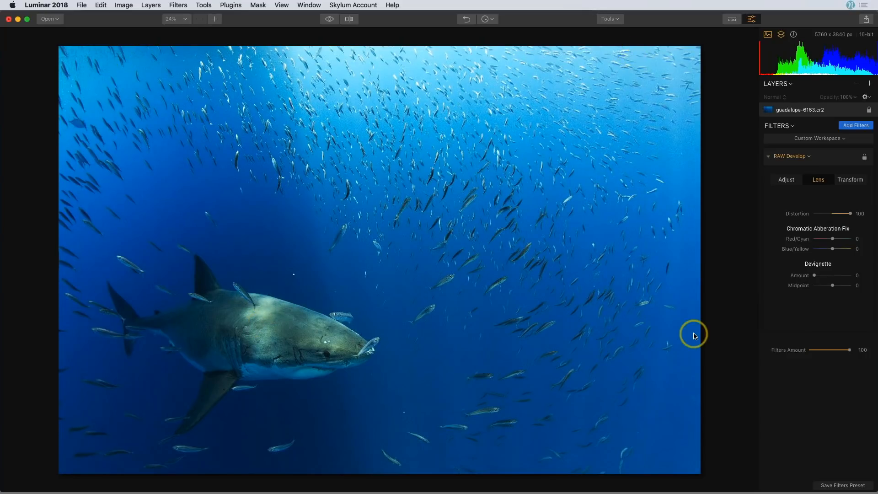
{"action": "left_click_drag", "start_coordinate": [851, 214], "coordinate": [847, 216]}
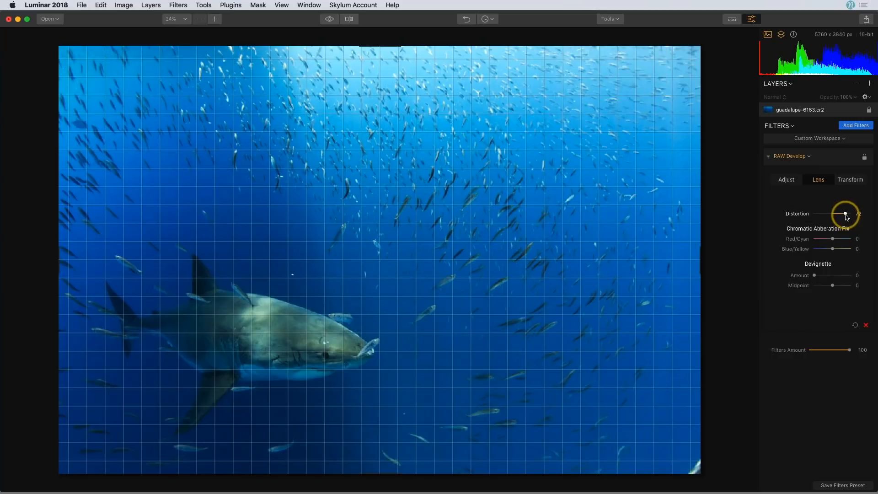
{"action": "double_click", "coordinate": [801, 218]}
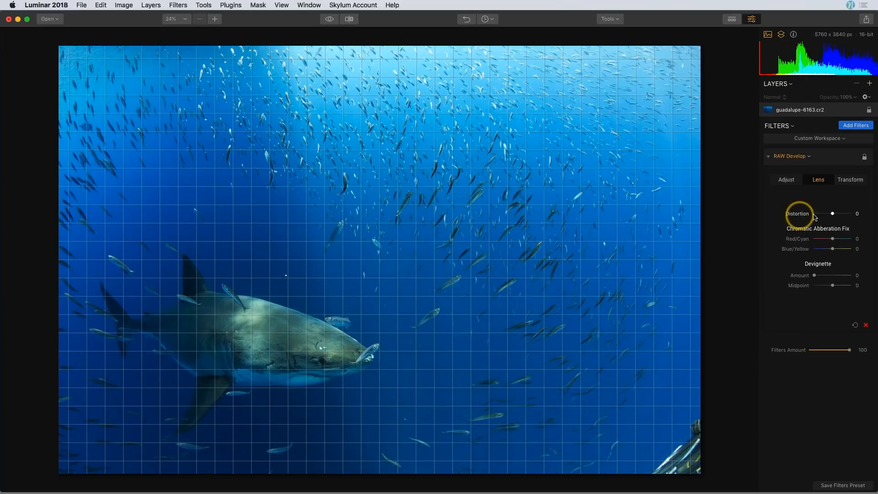
Set the RAW Develop lens Distortion to 24
{"action": "left_click_drag", "start_coordinate": [834, 215], "coordinate": [837, 217]}
{"action": "left_click_drag", "start_coordinate": [837, 217], "coordinate": [839, 216]}
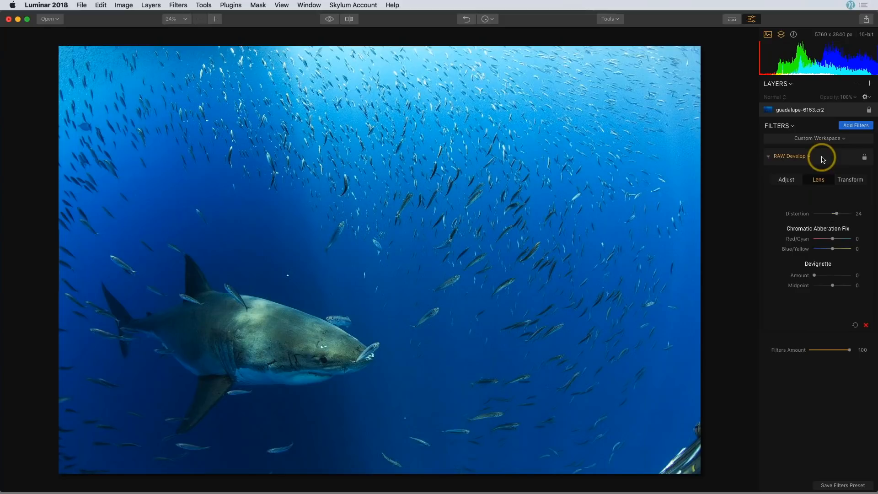
Save the current filter settings as a preset named "Shark RAW" and view it briefly among the user presets
{"action": "left_click", "coordinate": [849, 486]}
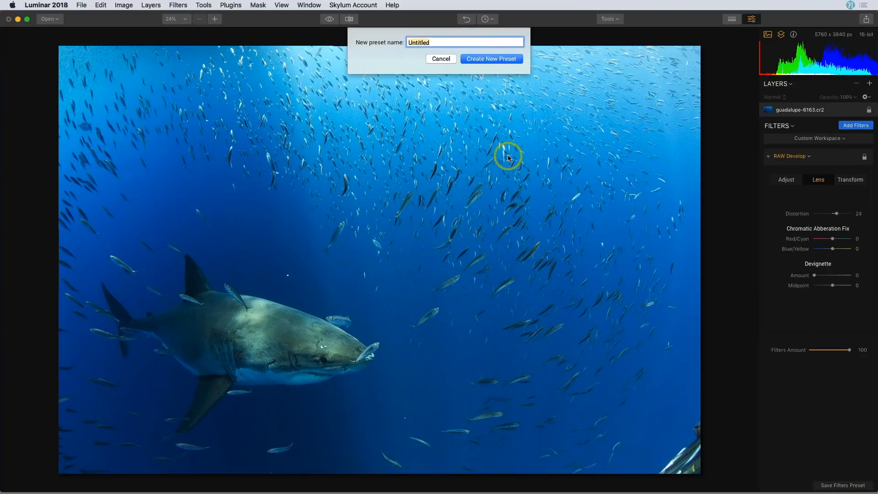
{"action": "type", "text": "Sahr"}
{"action": "key", "text": "BackSpace"}
{"action": "key", "text": "BackSpace"}
{"action": "type", "text": "hark RAW"}
{"action": "key", "text": "Return"}
{"action": "left_click", "coordinate": [459, 80]}
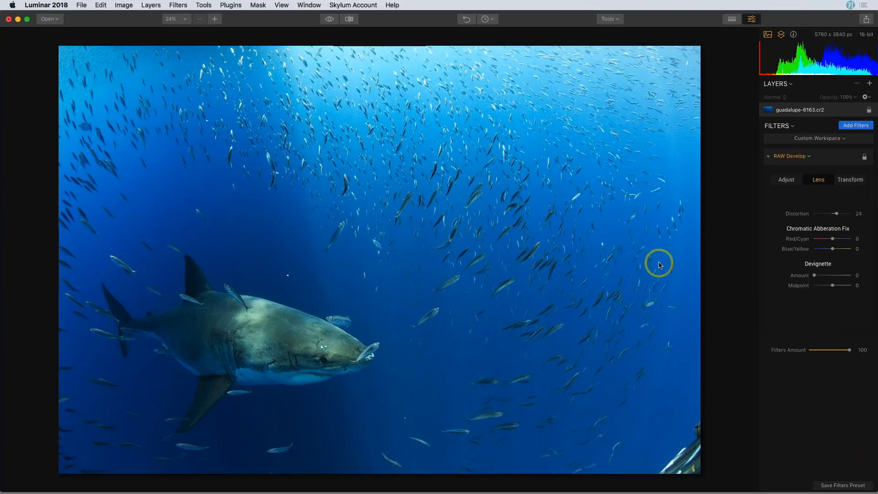
{"action": "left_click", "coordinate": [733, 20]}
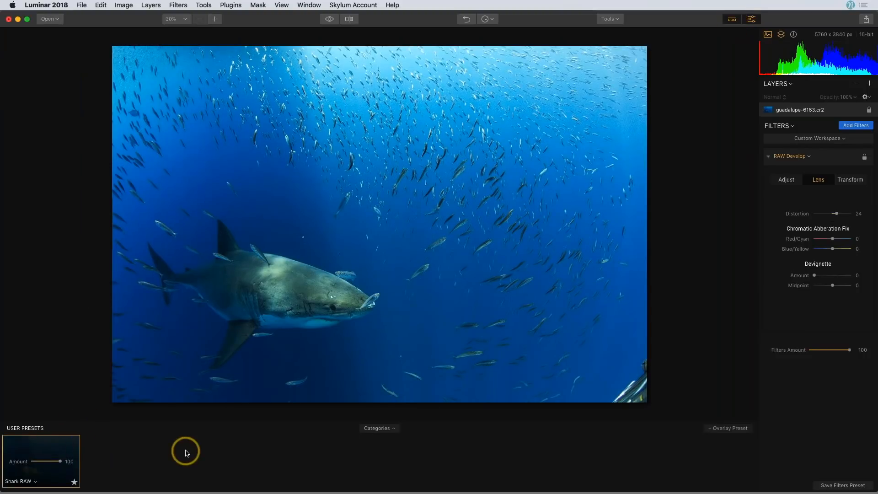
{"action": "left_click", "coordinate": [734, 21]}
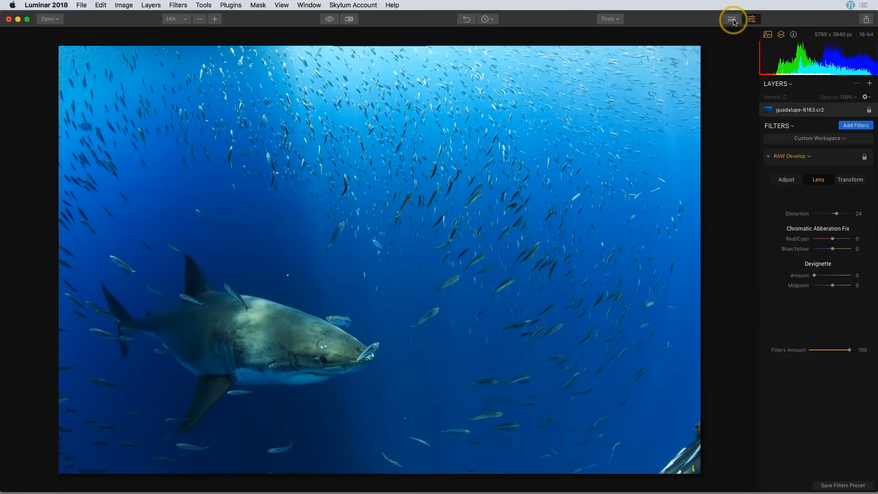
Add a new adjustment layer above the raw photo and apply the Accent - AI Filter to it
{"action": "left_click", "coordinate": [869, 83]}
{"action": "left_click", "coordinate": [844, 91]}
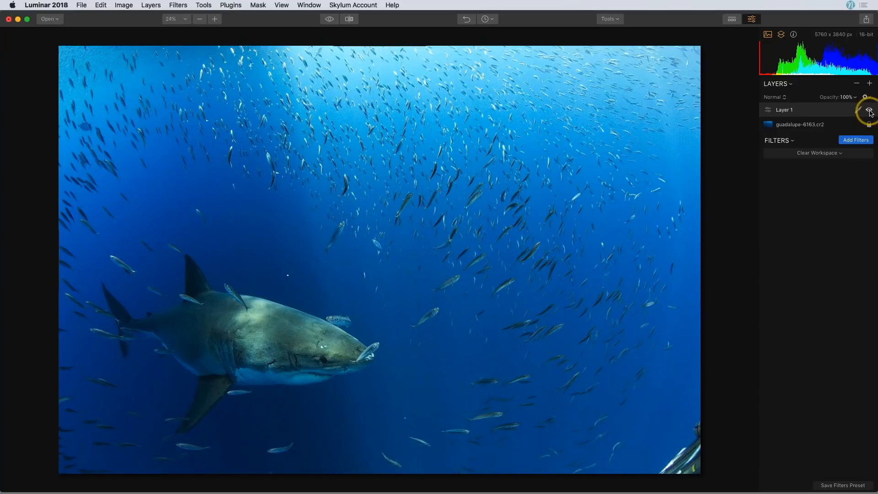
{"action": "left_click", "coordinate": [856, 140]}
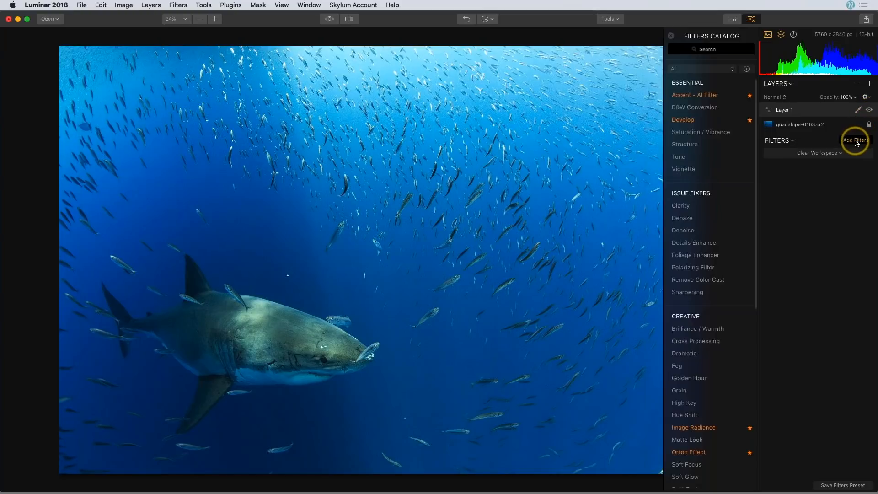
{"action": "left_click", "coordinate": [725, 99]}
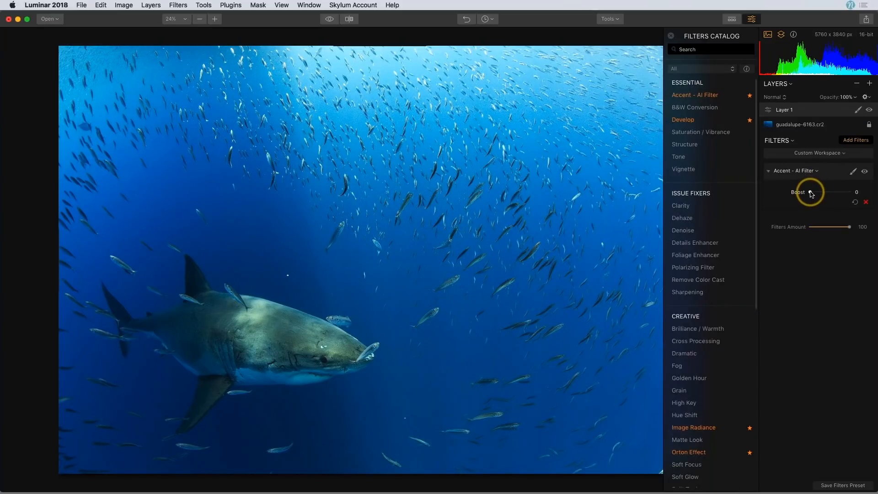
Test the Accent - AI Filter's Boost up to 100, settle on 30, and compare the photo with and without the filter
{"action": "left_click_drag", "start_coordinate": [811, 193], "coordinate": [817, 194]}
{"action": "left_click_drag", "start_coordinate": [817, 194], "coordinate": [824, 196]}
{"action": "left_click", "coordinate": [864, 172]}
{"action": "left_click", "coordinate": [864, 172]}
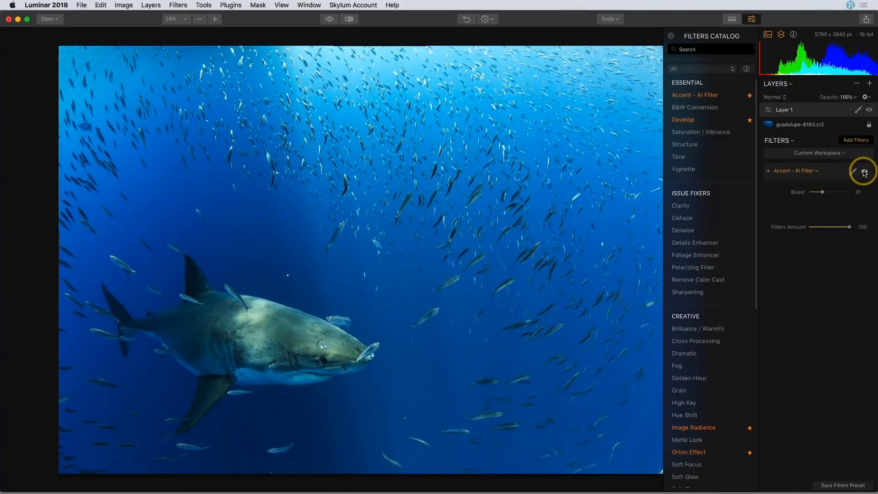
{"action": "left_click_drag", "start_coordinate": [822, 192], "coordinate": [851, 195]}
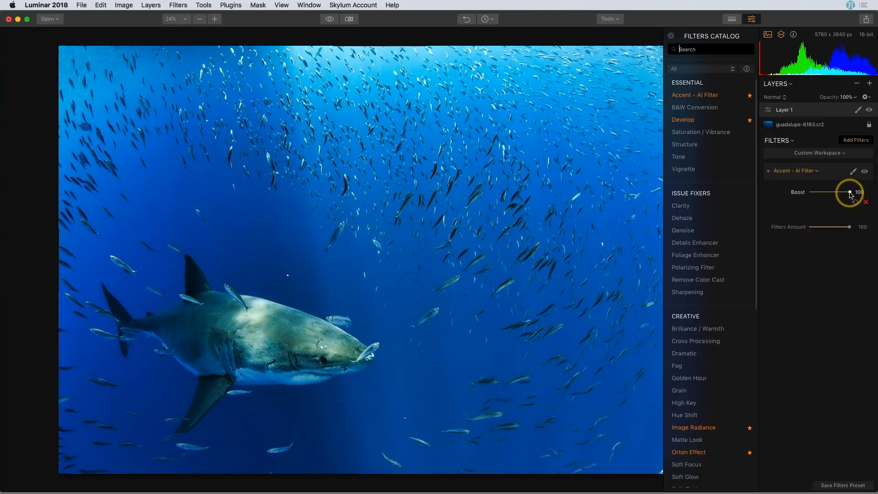
{"action": "left_click_drag", "start_coordinate": [850, 194], "coordinate": [841, 197]}
{"action": "left_click_drag", "start_coordinate": [840, 197], "coordinate": [823, 195]}
{"action": "left_click", "coordinate": [866, 173]}
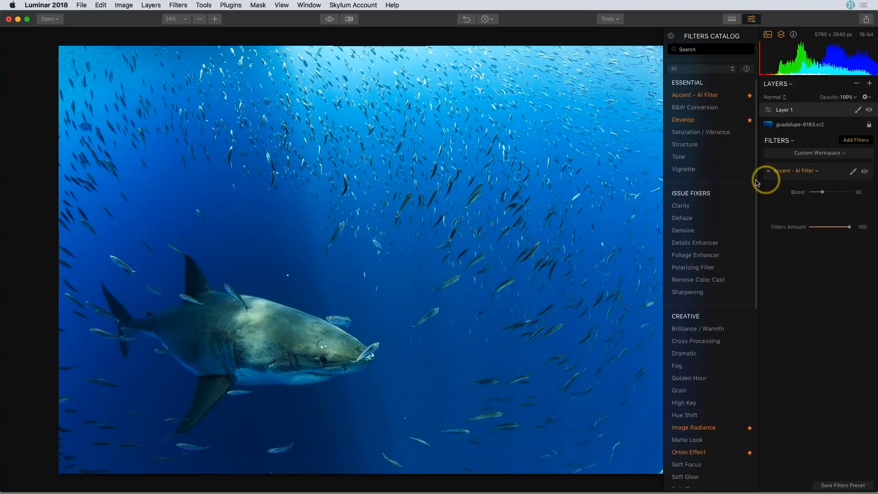
Add the Remove Color Cast filter with the Manual method, Amount 38 and Color 195, keeping the Accent - AI settings collapsed
{"action": "scroll", "coordinate": [722, 201], "scroll_direction": "down", "scroll_amount": 2}
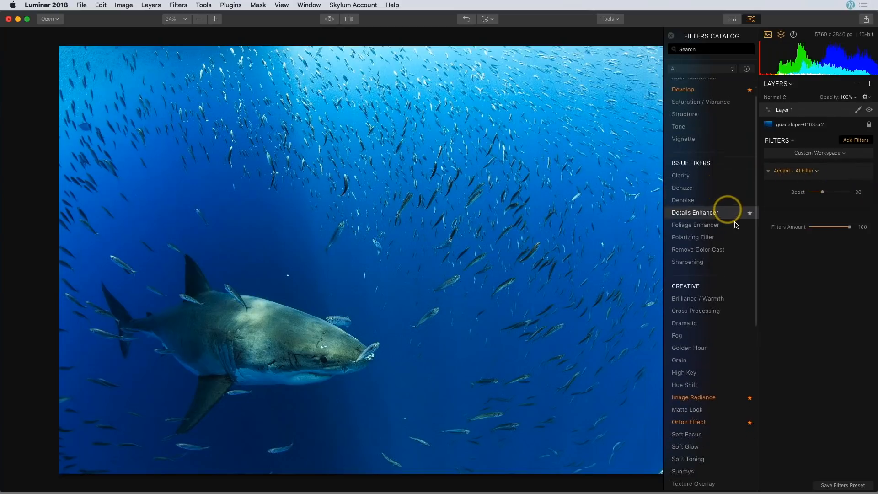
{"action": "left_click", "coordinate": [731, 253]}
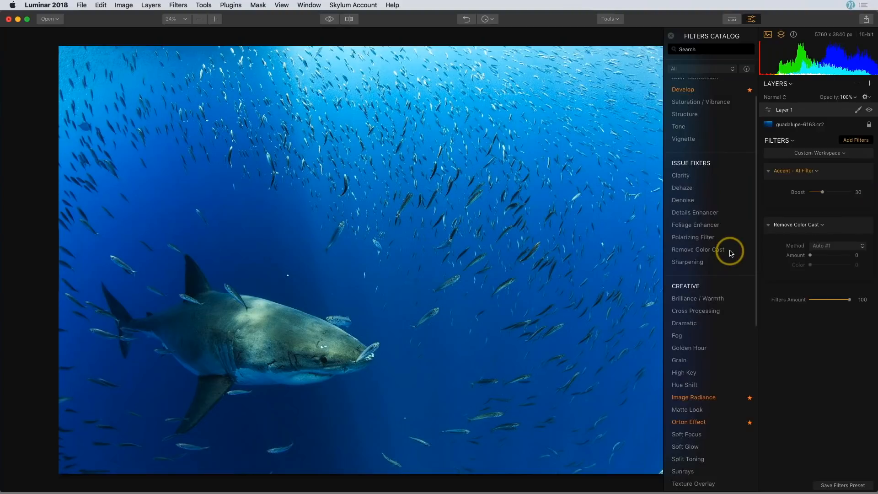
{"action": "left_click", "coordinate": [769, 171]}
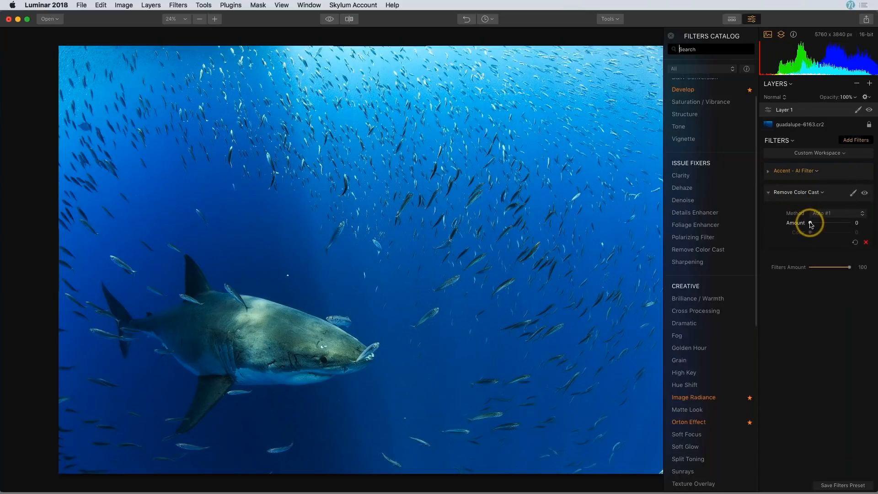
{"action": "left_click_drag", "start_coordinate": [811, 224], "coordinate": [813, 224]}
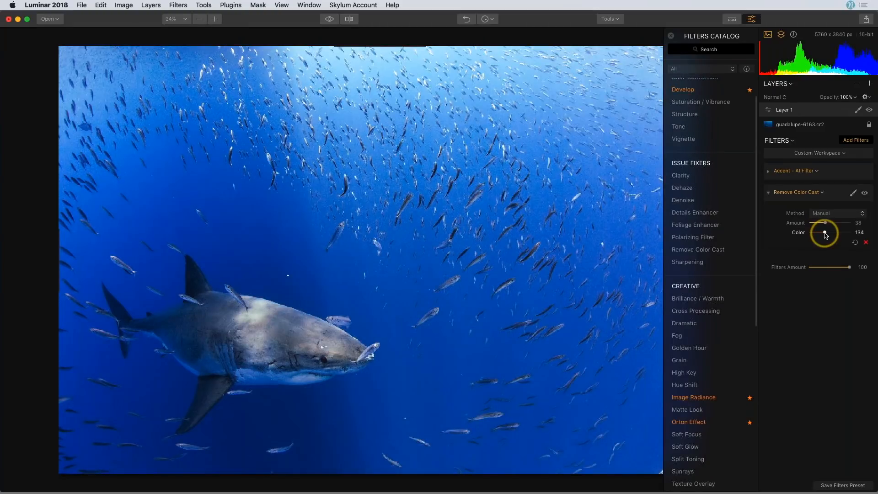
{"action": "left_click_drag", "start_coordinate": [826, 236], "coordinate": [832, 235]}
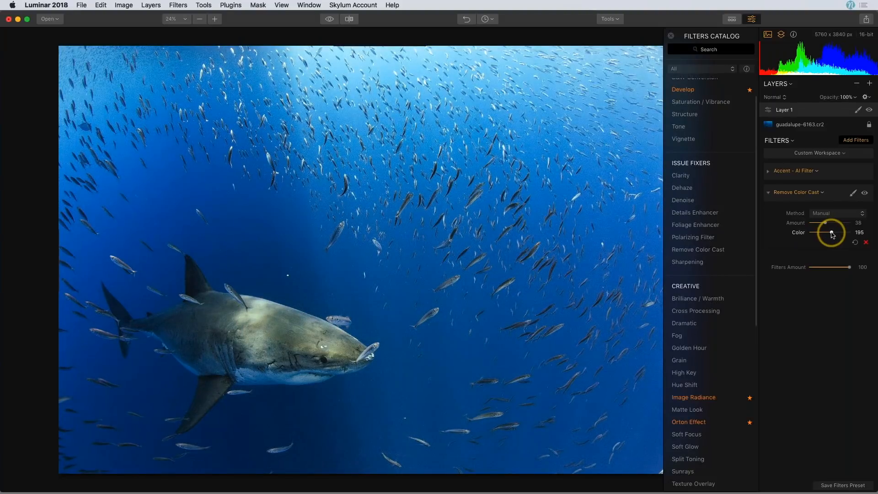
Compare the photo with Remove Color Cast disabled and enabled, leave it enabled, and collapse its settings
{"action": "left_click", "coordinate": [865, 194]}
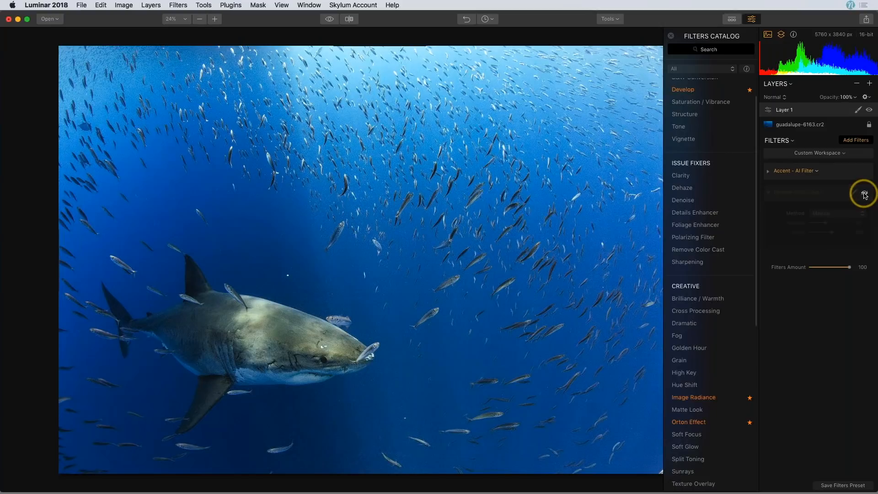
{"action": "left_click", "coordinate": [865, 194]}
{"action": "left_click", "coordinate": [864, 194]}
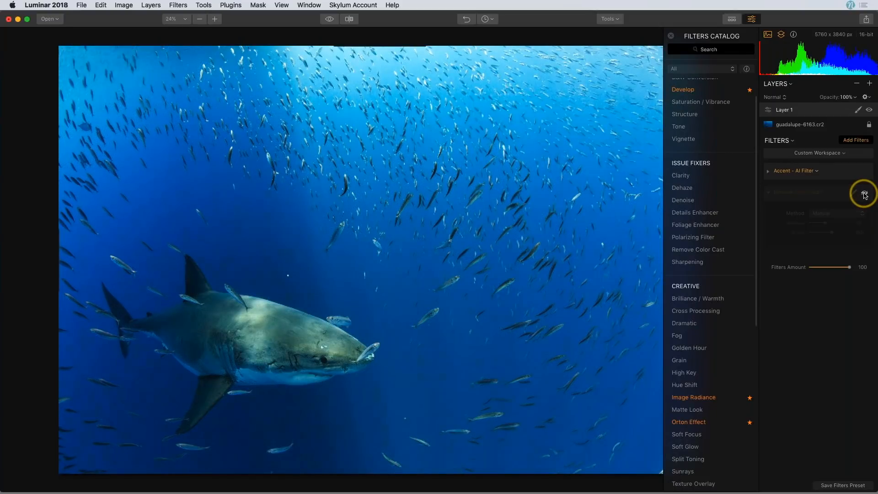
{"action": "left_click", "coordinate": [864, 194]}
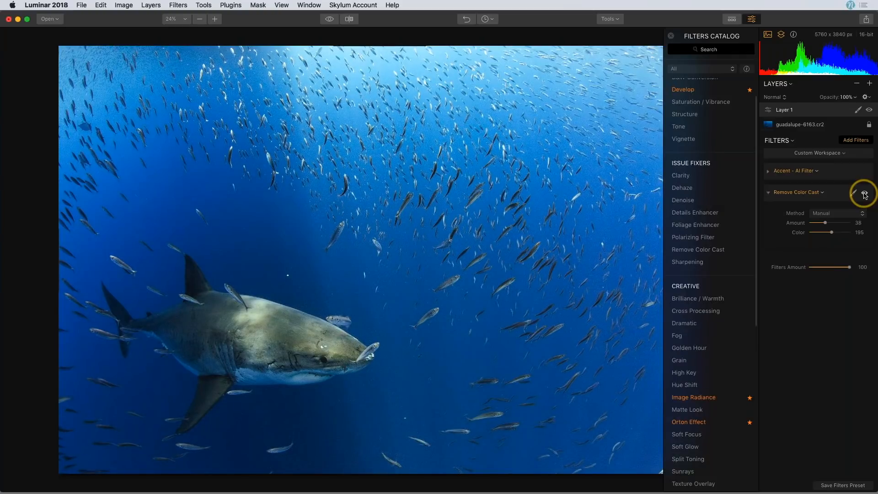
{"action": "left_click", "coordinate": [768, 193]}
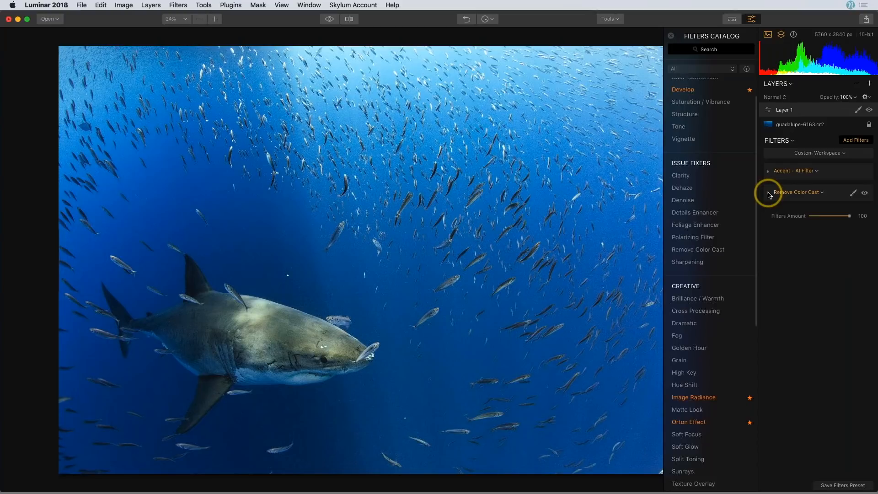
Add the Orton Effect filter with Amount 19 and Brightness 10, comparing the photo with and without it
{"action": "scroll", "coordinate": [727, 185], "scroll_direction": "down", "scroll_amount": 3}
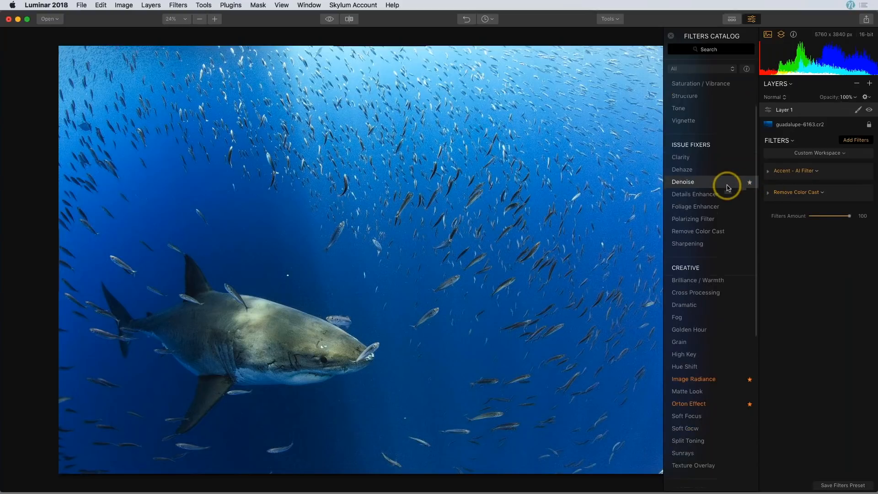
{"action": "scroll", "coordinate": [727, 187], "scroll_direction": "down", "scroll_amount": 6}
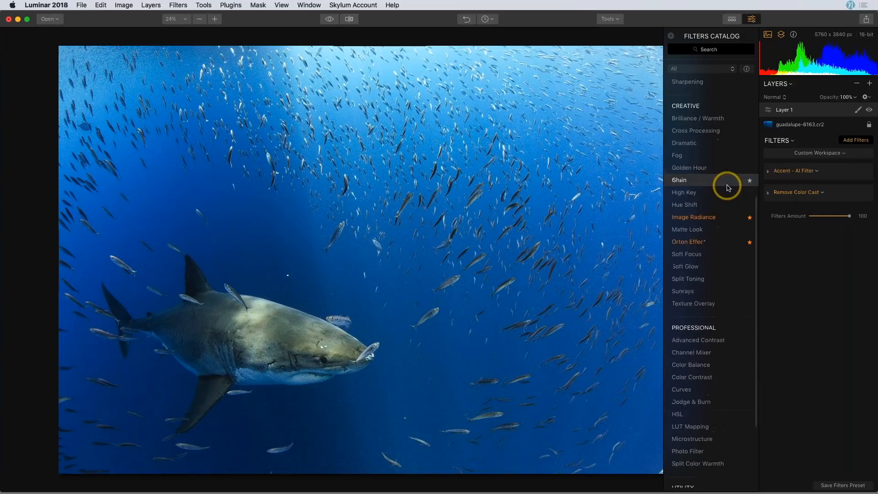
{"action": "left_click", "coordinate": [730, 236]}
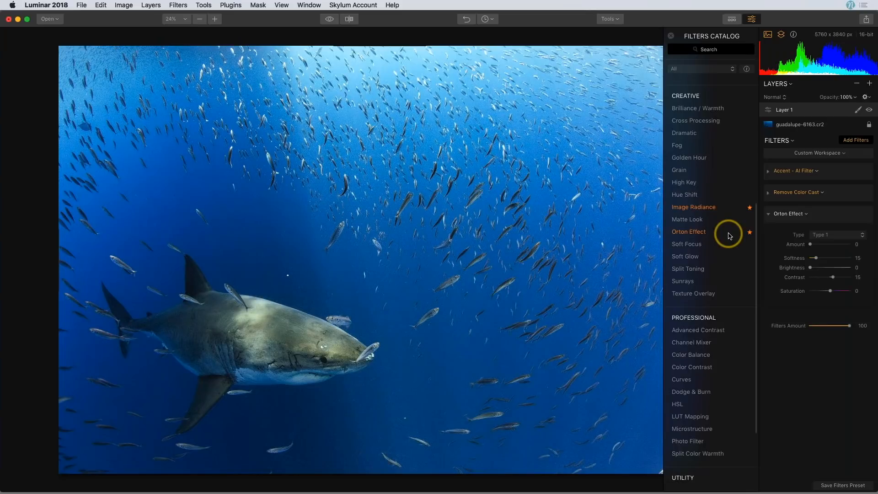
{"action": "left_click_drag", "start_coordinate": [810, 244], "coordinate": [818, 249]}
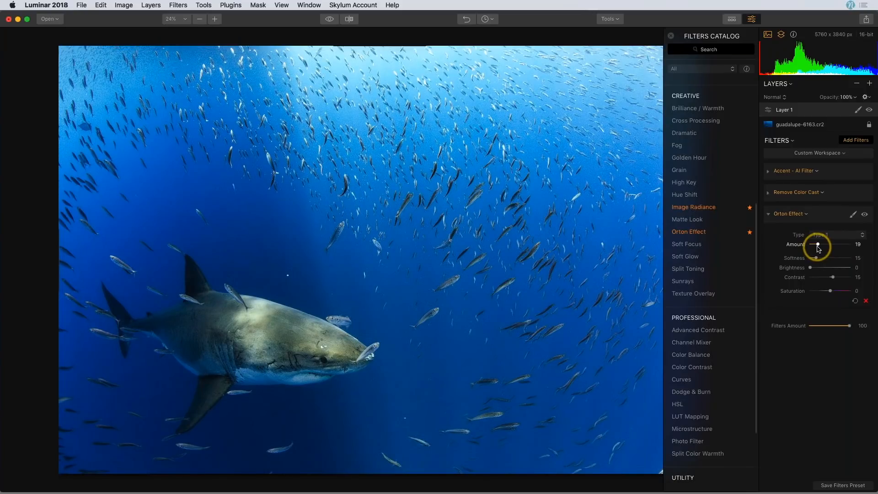
{"action": "left_click", "coordinate": [864, 215]}
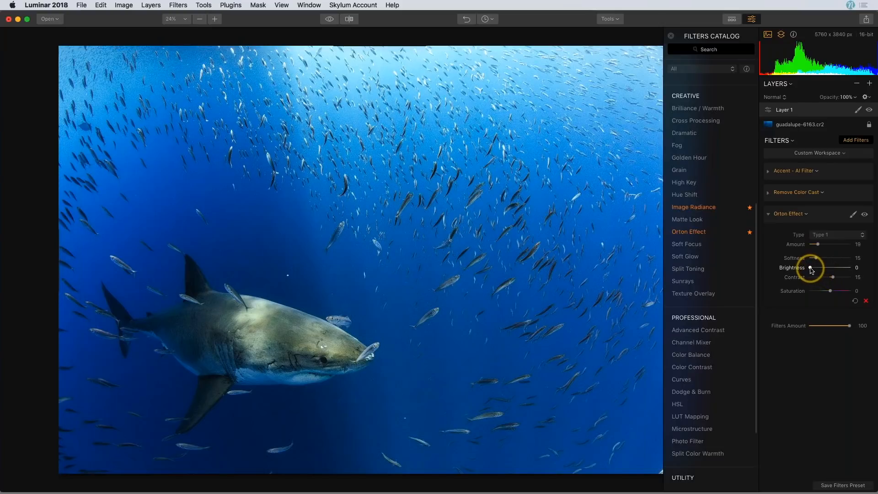
{"action": "left_click_drag", "start_coordinate": [810, 269], "coordinate": [812, 269]}
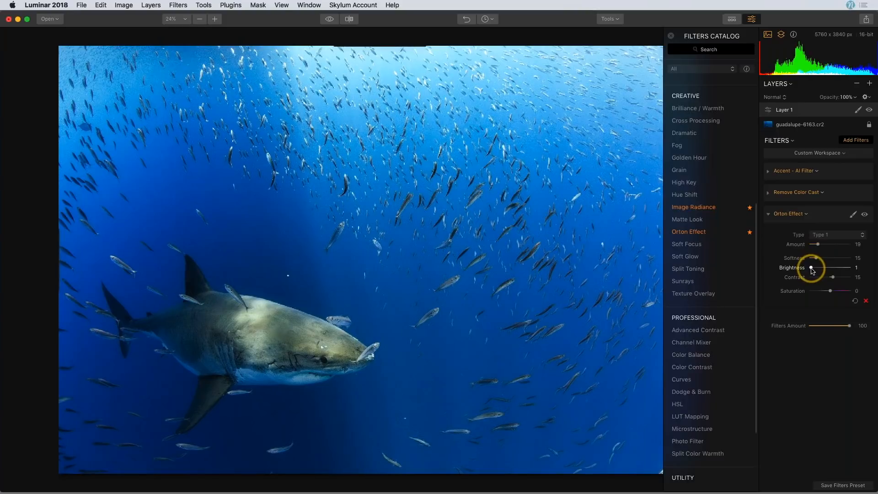
{"action": "left_click_drag", "start_coordinate": [812, 270], "coordinate": [815, 271]}
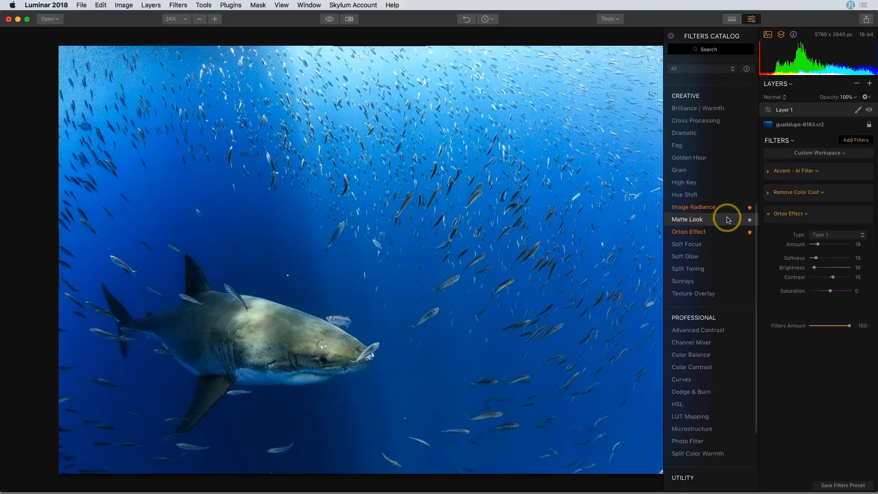
Add the Golden Hour filter, collapse the Orton Effect settings, and remove the duplicate Golden Hour filter
{"action": "scroll", "coordinate": [729, 219], "scroll_direction": "up", "scroll_amount": 1}
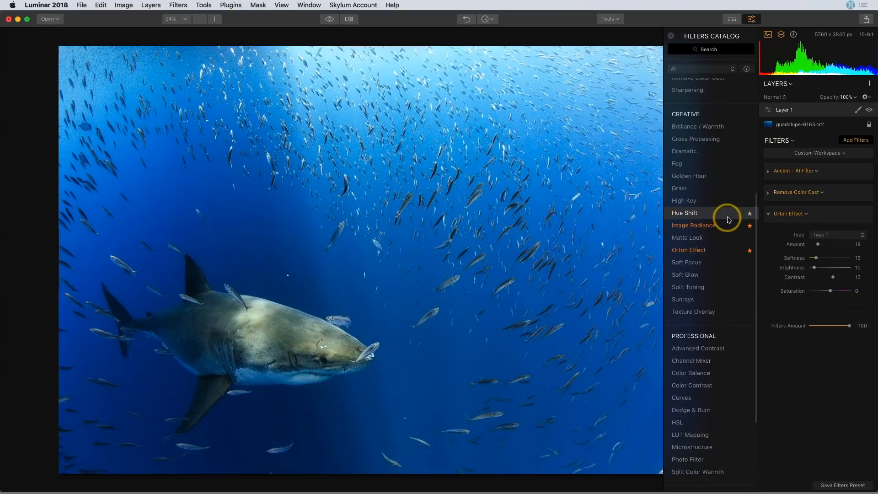
{"action": "left_click", "coordinate": [725, 179]}
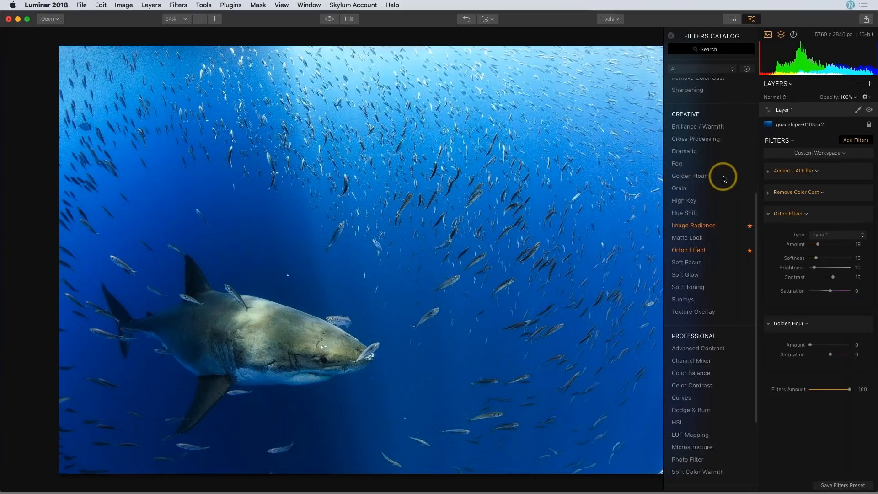
{"action": "left_click", "coordinate": [725, 179]}
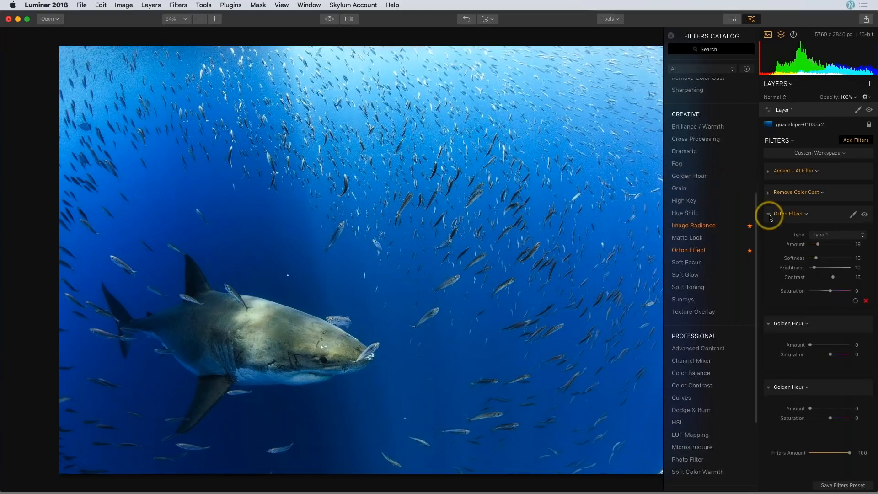
{"action": "left_click", "coordinate": [769, 215]}
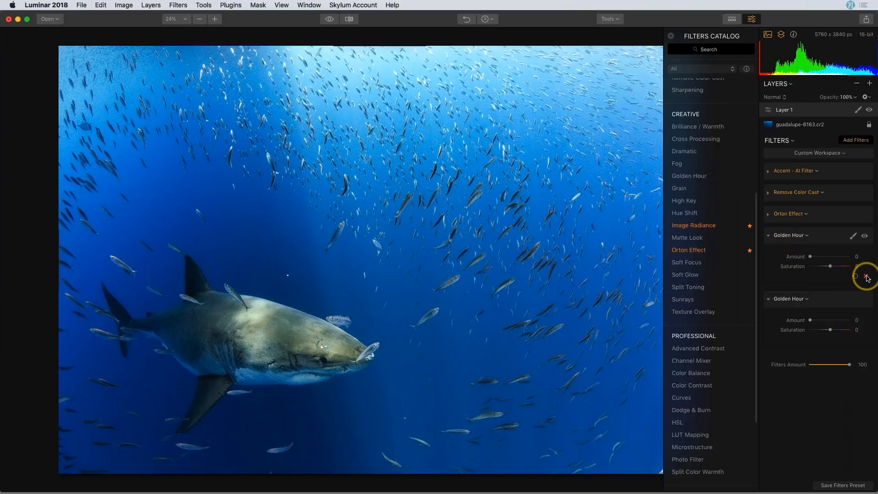
{"action": "left_click", "coordinate": [866, 277]}
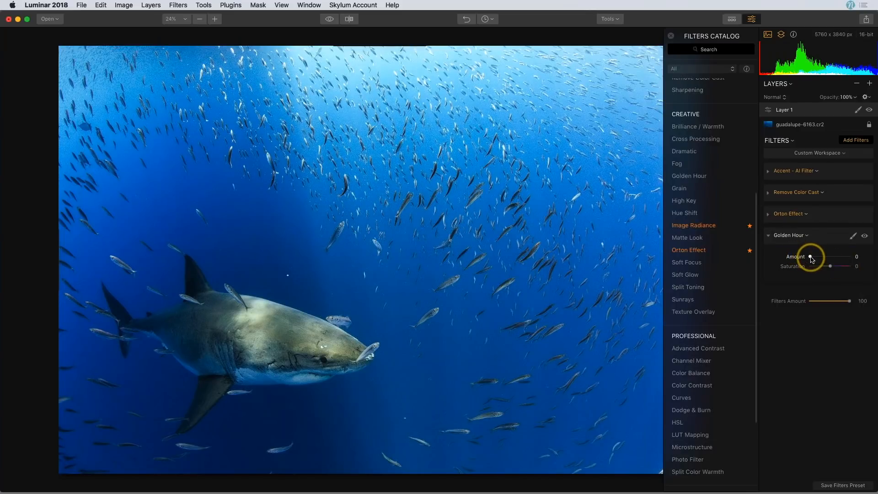
Try a strong Golden Hour effect, set its Amount to 13, and compare the photo with and without the filter
{"action": "left_click_drag", "start_coordinate": [814, 260], "coordinate": [815, 259]}
{"action": "left_click_drag", "start_coordinate": [815, 259], "coordinate": [838, 261]}
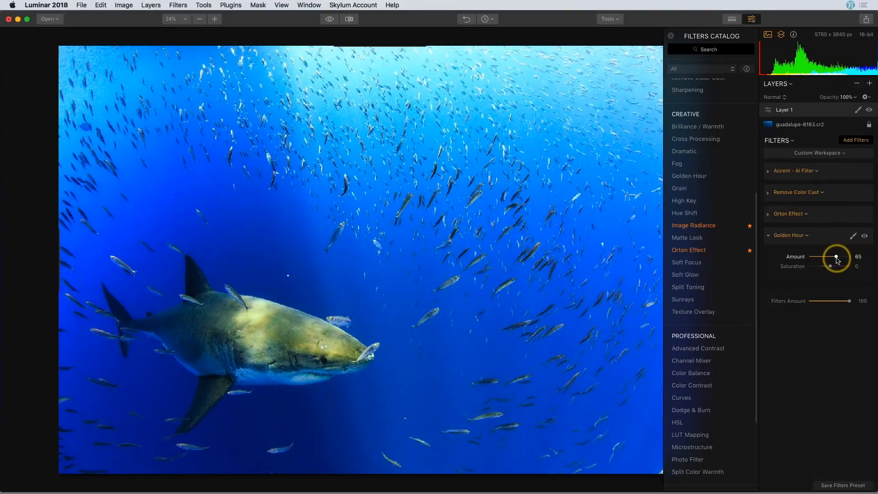
{"action": "left_click_drag", "start_coordinate": [837, 261], "coordinate": [818, 261]}
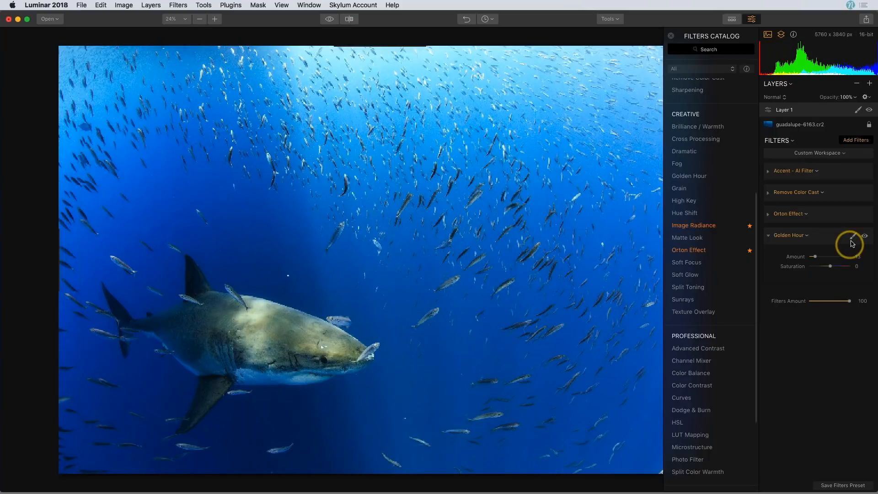
{"action": "left_click", "coordinate": [865, 236]}
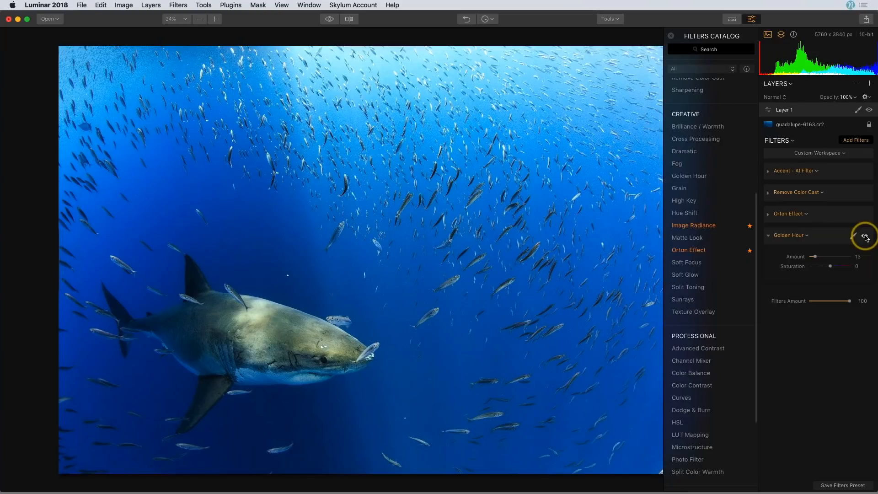
Collapse the Golden Hour settings and toggle Layer 1's visibility off and on to compare the combined filter effect
{"action": "left_click", "coordinate": [769, 237]}
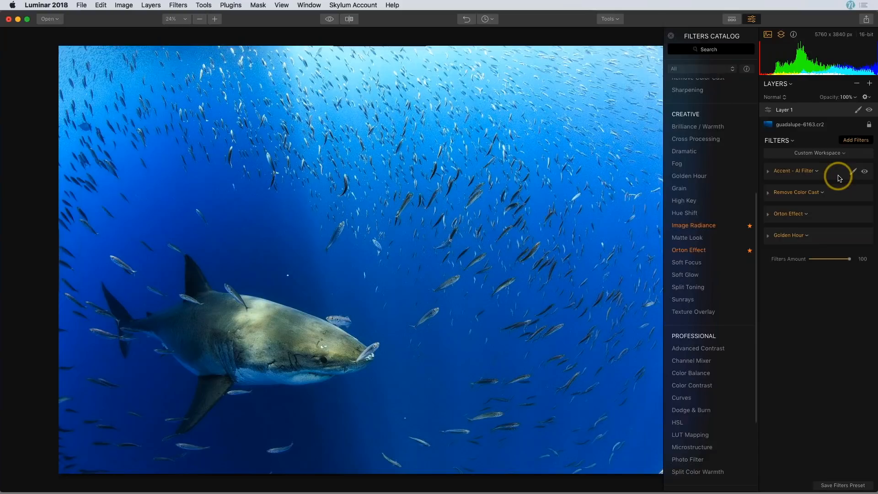
{"action": "left_click", "coordinate": [870, 110]}
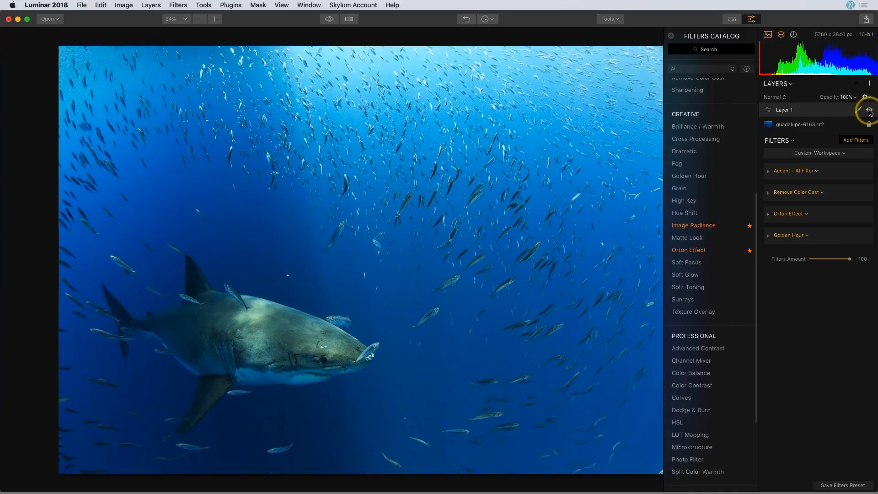
{"action": "left_click", "coordinate": [869, 110]}
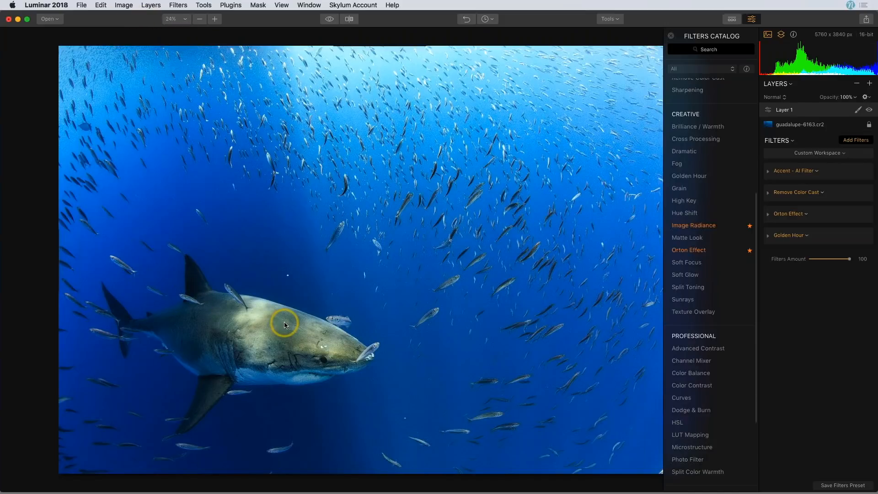
Add the Sunrays filter to Layer 1 and close the filters catalog
{"action": "left_click", "coordinate": [699, 302]}
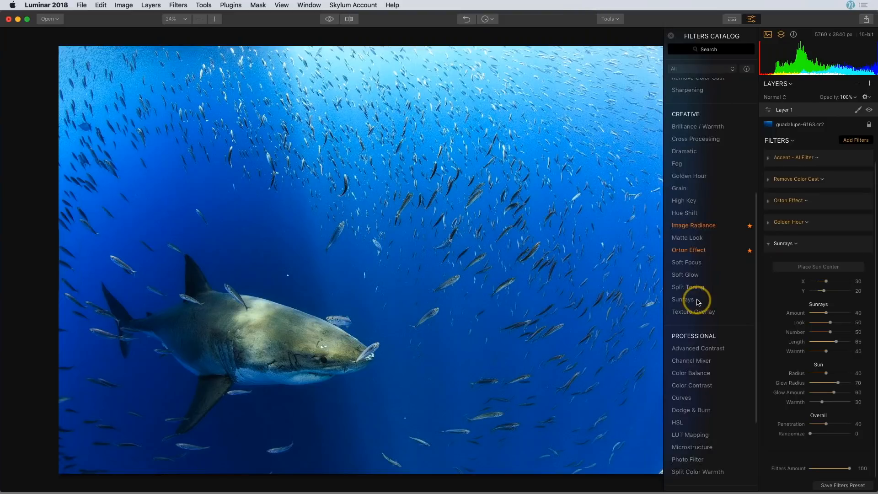
{"action": "left_click", "coordinate": [671, 36]}
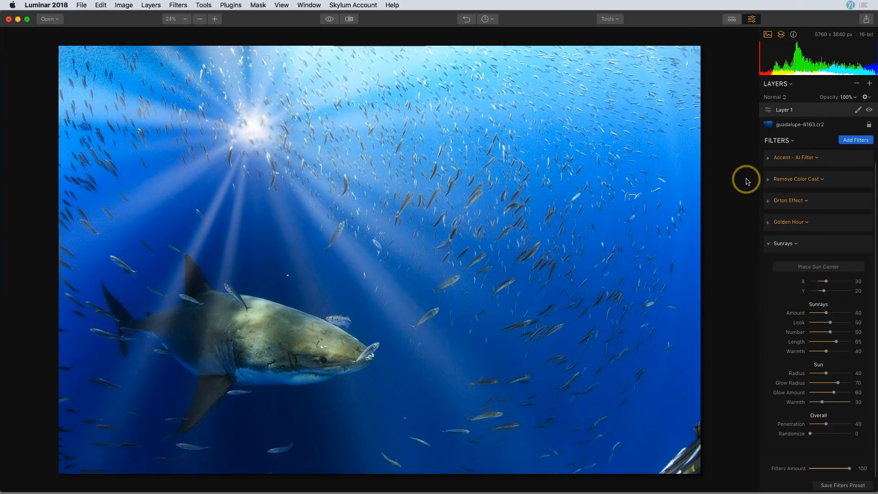
Place the Sunrays sun center just above the photo's top edge, at X 39 and Y -21
{"action": "left_click", "coordinate": [817, 267]}
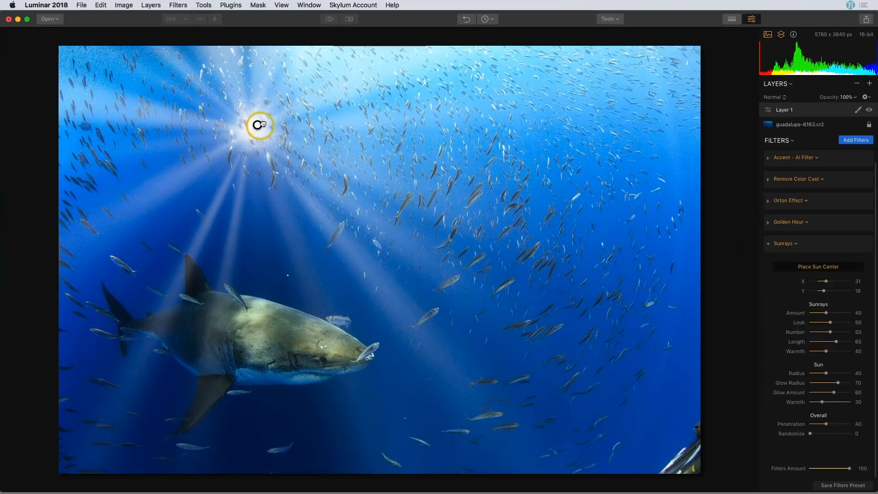
{"action": "left_click_drag", "start_coordinate": [260, 125], "coordinate": [322, 123]}
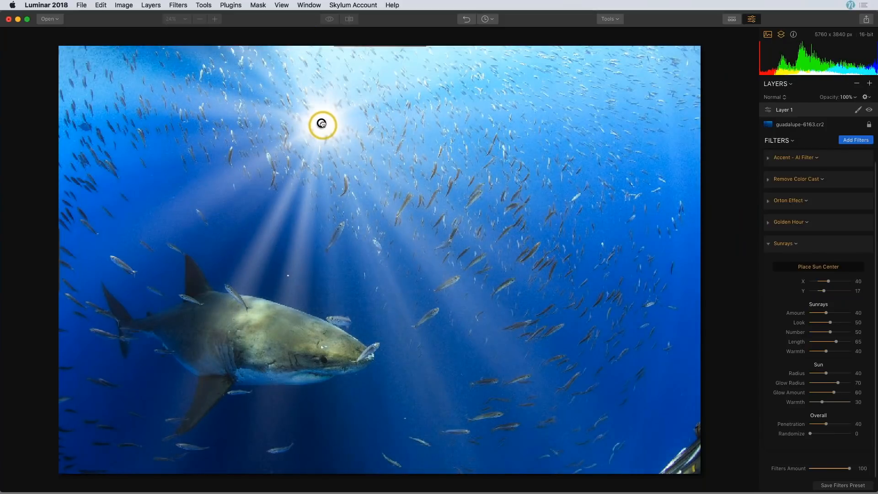
{"action": "left_click_drag", "start_coordinate": [322, 124], "coordinate": [302, 31]}
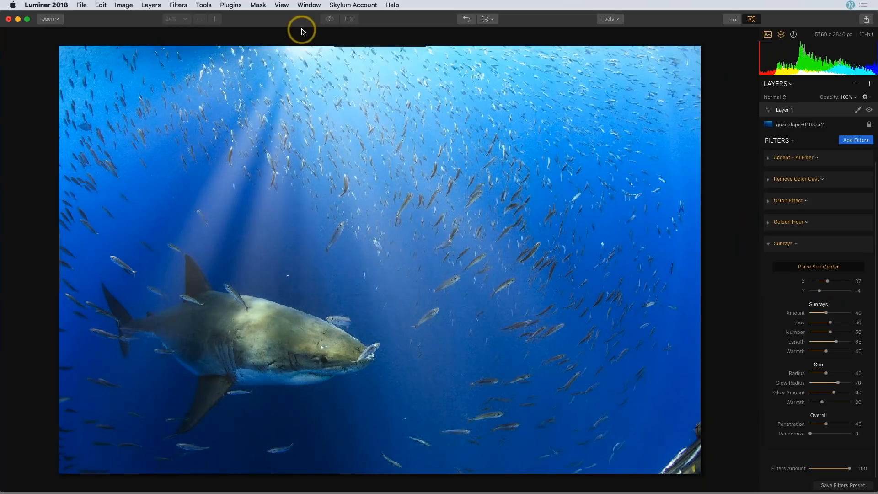
{"action": "left_click", "coordinate": [779, 305]}
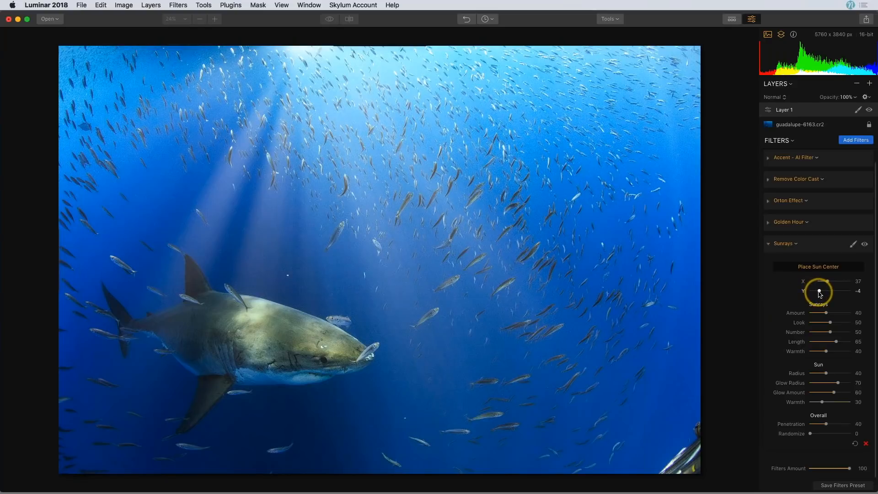
{"action": "left_click_drag", "start_coordinate": [819, 292], "coordinate": [821, 293]}
{"action": "mouse_move", "coordinate": [821, 291]}
{"action": "left_mouse_down"}
{"action": "mouse_move", "coordinate": [816, 296]}
{"action": "mouse_move", "coordinate": [826, 281]}
{"action": "left_mouse_up"}
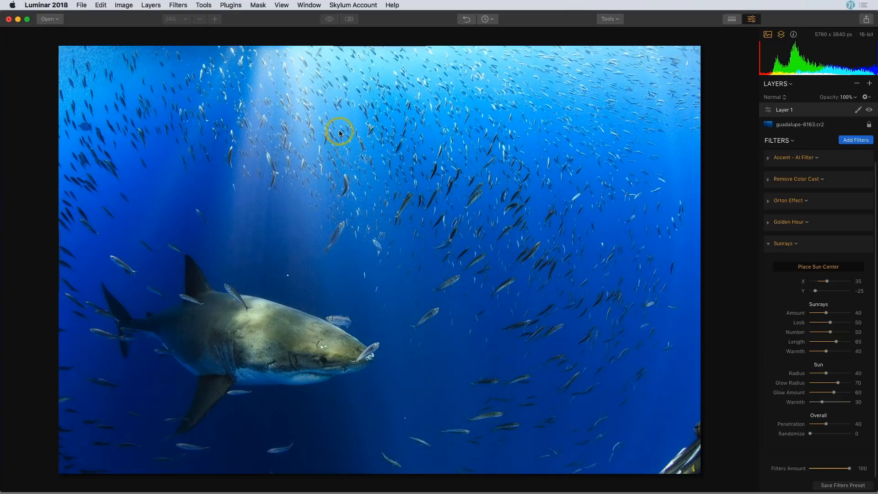
{"action": "left_click", "coordinate": [828, 269]}
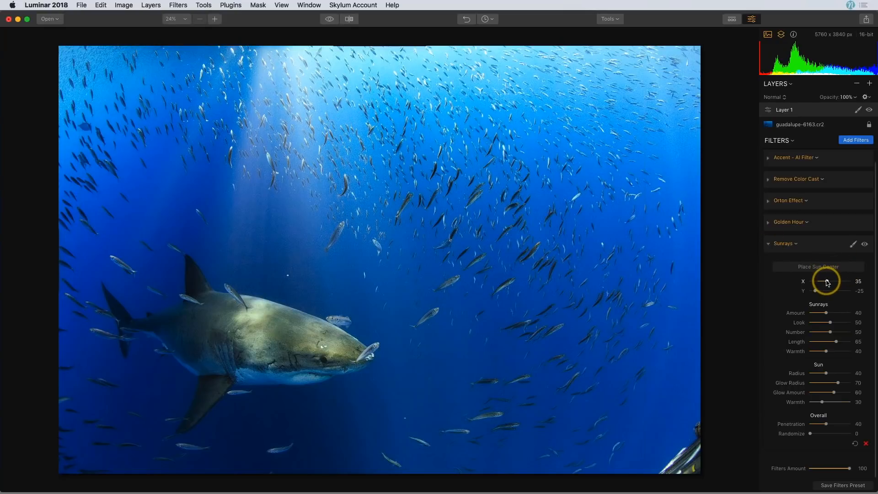
{"action": "left_click_drag", "start_coordinate": [828, 282], "coordinate": [830, 283]}
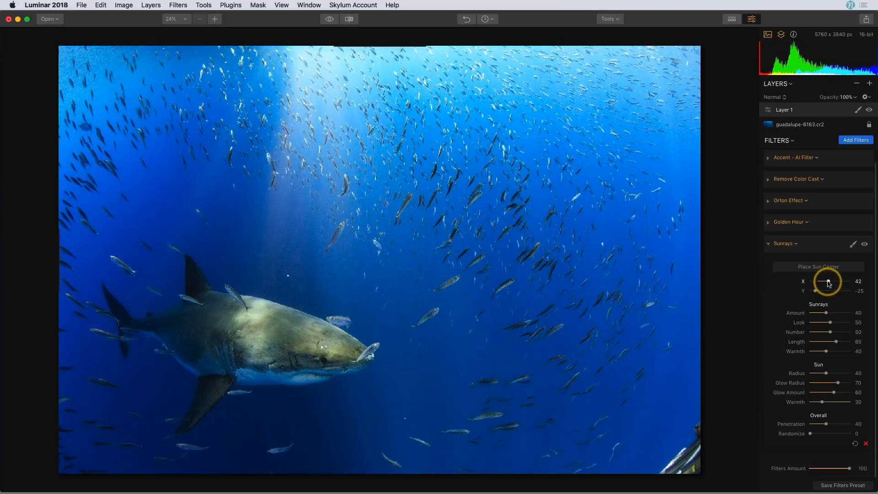
{"action": "left_click_drag", "start_coordinate": [830, 283], "coordinate": [816, 294]}
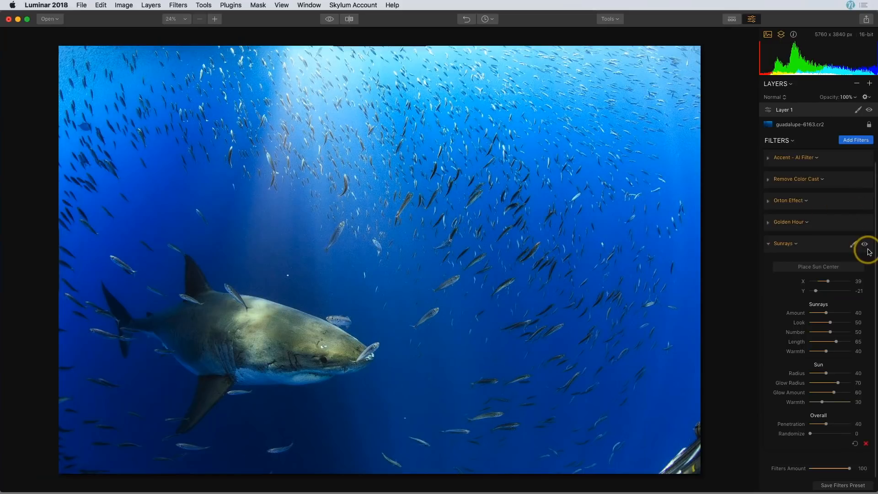
Toggle the Sunrays filter off and on to compare the photo with and without the light beam
{"action": "left_click", "coordinate": [865, 245]}
{"action": "left_click", "coordinate": [865, 245]}
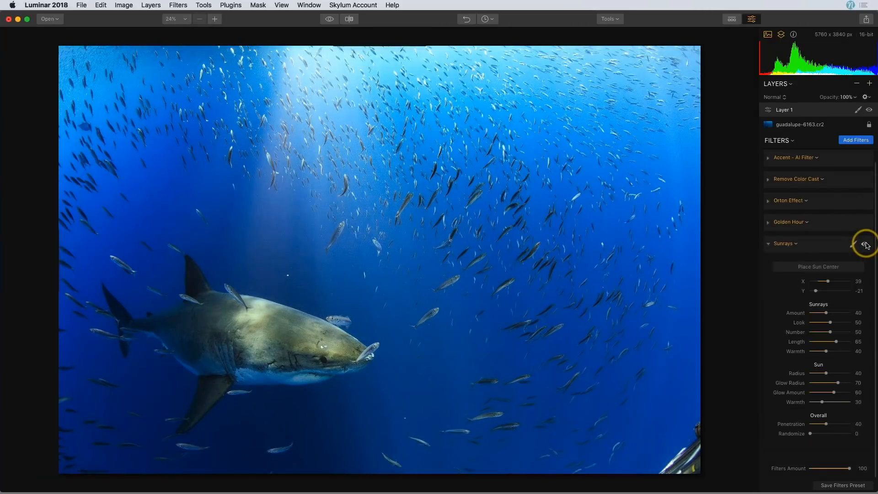
{"action": "left_click", "coordinate": [865, 245]}
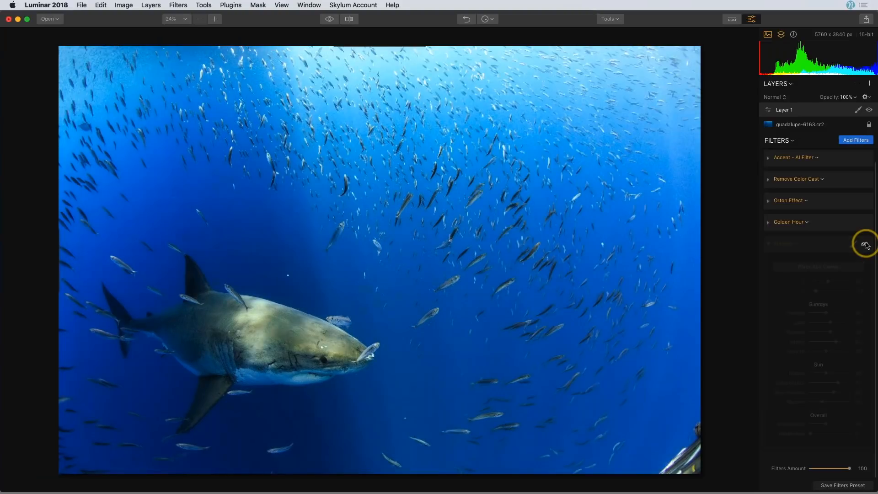
{"action": "left_click", "coordinate": [865, 245]}
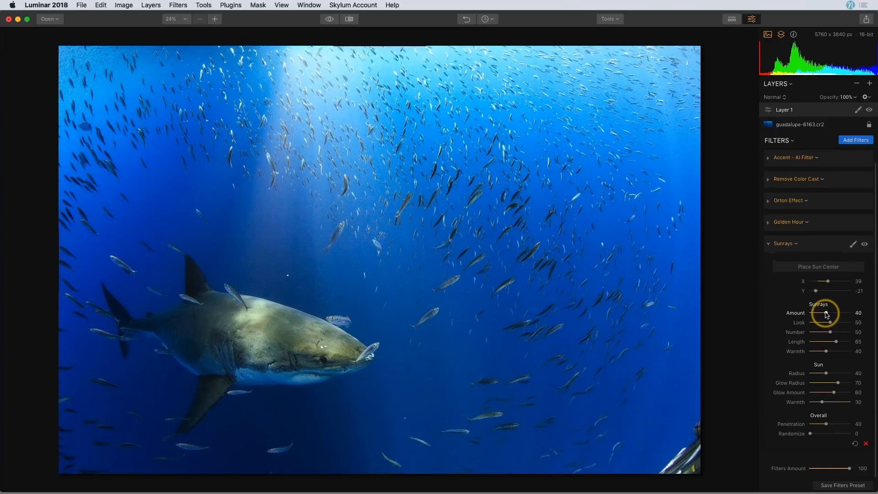
Set the Sunrays Amount to 33, Look to 51 and Number to 0, and compare the photo with and without the filter
{"action": "left_click_drag", "start_coordinate": [826, 315], "coordinate": [820, 316]}
{"action": "mouse_move", "coordinate": [821, 316]}
{"action": "left_mouse_down"}
{"action": "mouse_move", "coordinate": [852, 317]}
{"action": "mouse_move", "coordinate": [825, 315]}
{"action": "left_mouse_up"}
{"action": "mouse_move", "coordinate": [825, 315]}
{"action": "left_mouse_down"}
{"action": "mouse_move", "coordinate": [849, 325]}
{"action": "mouse_move", "coordinate": [813, 331]}
{"action": "mouse_move", "coordinate": [831, 325]}
{"action": "left_mouse_up"}
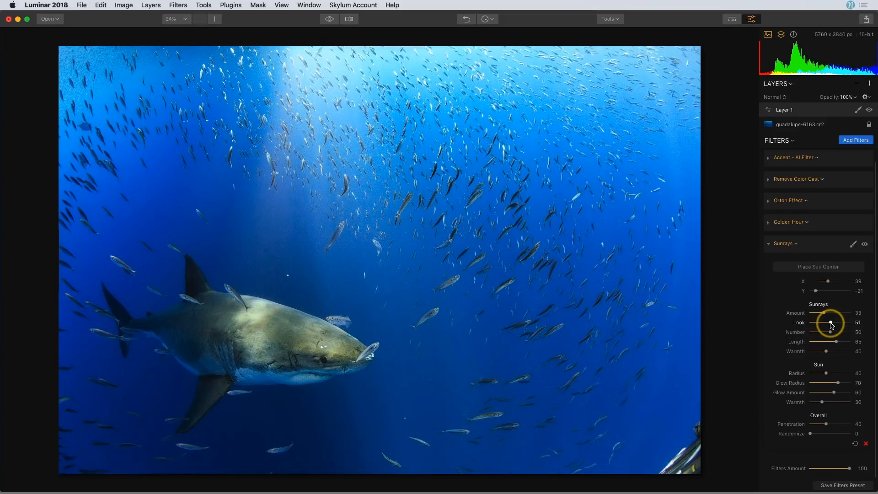
{"action": "left_click_drag", "start_coordinate": [829, 333], "coordinate": [851, 334]}
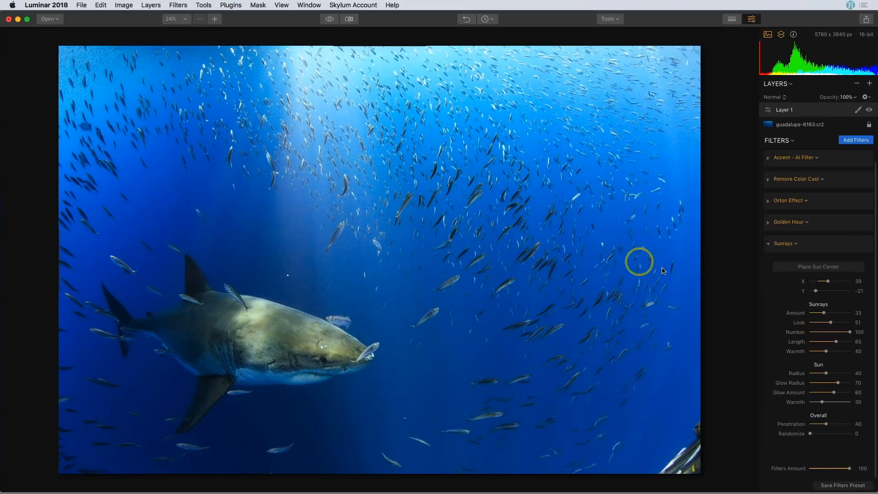
{"action": "left_click_drag", "start_coordinate": [850, 334], "coordinate": [810, 341]}
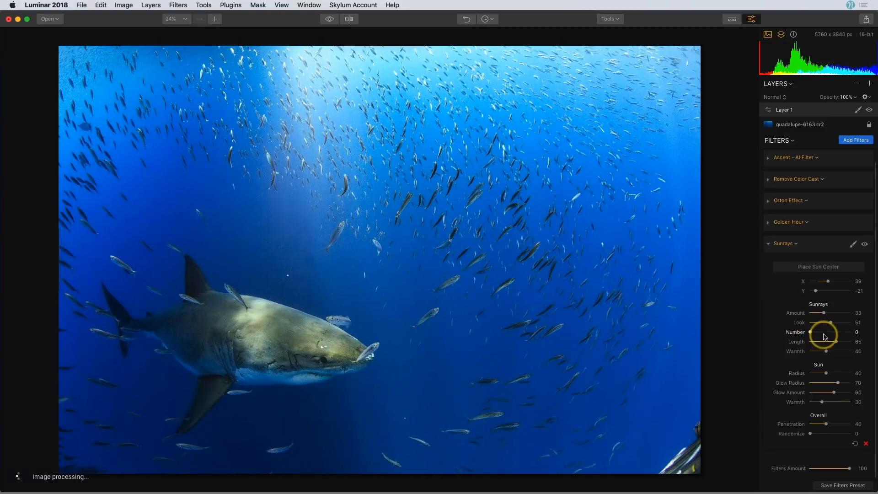
{"action": "left_click", "coordinate": [864, 245]}
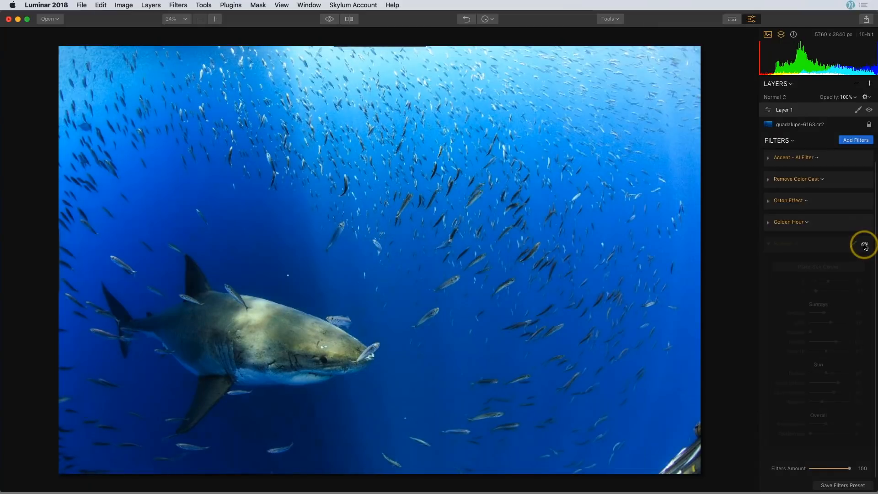
{"action": "left_click", "coordinate": [865, 245]}
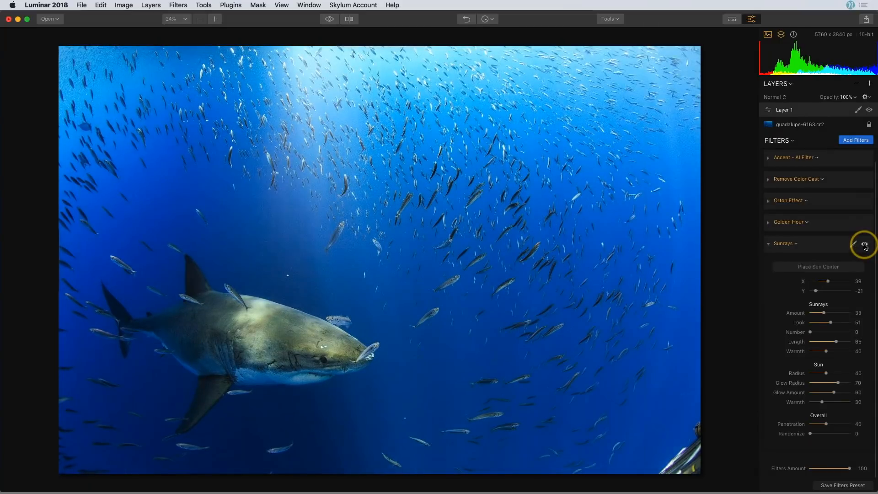
Set the Sunrays Length to 74 and the rays' Warmth to 21
{"action": "left_click_drag", "start_coordinate": [837, 343], "coordinate": [842, 344]}
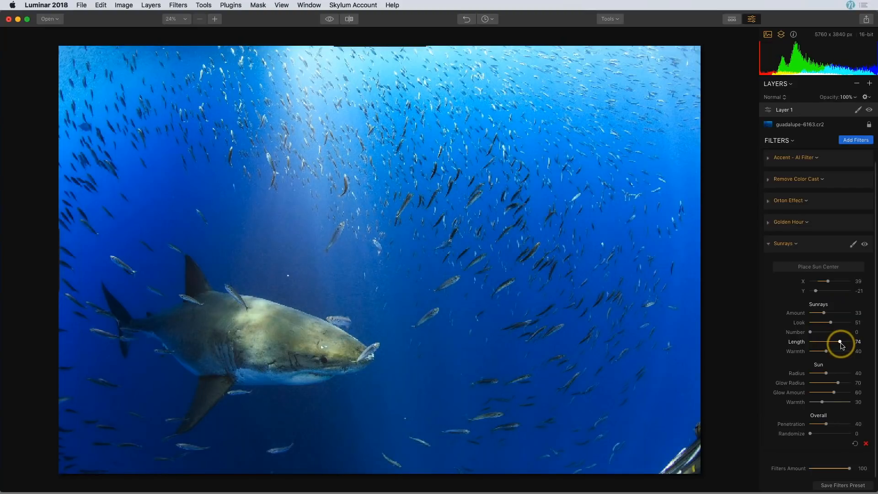
{"action": "left_click", "coordinate": [826, 351]}
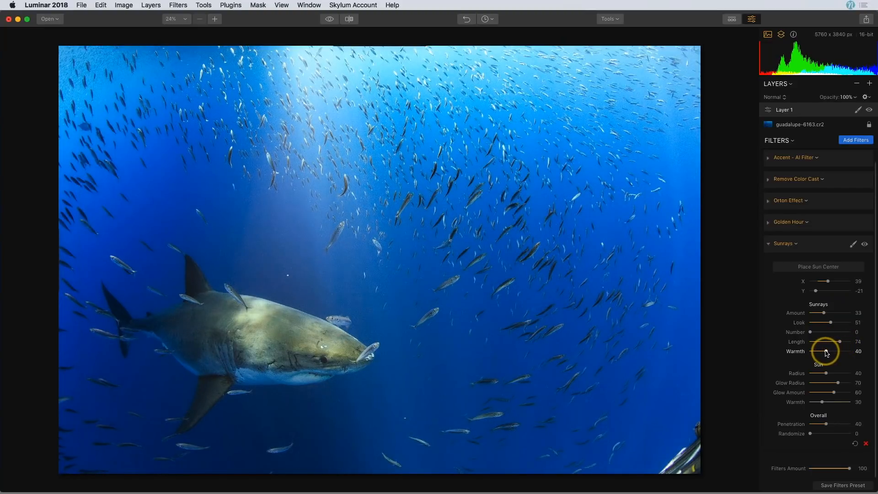
{"action": "left_click_drag", "start_coordinate": [827, 353], "coordinate": [814, 355]}
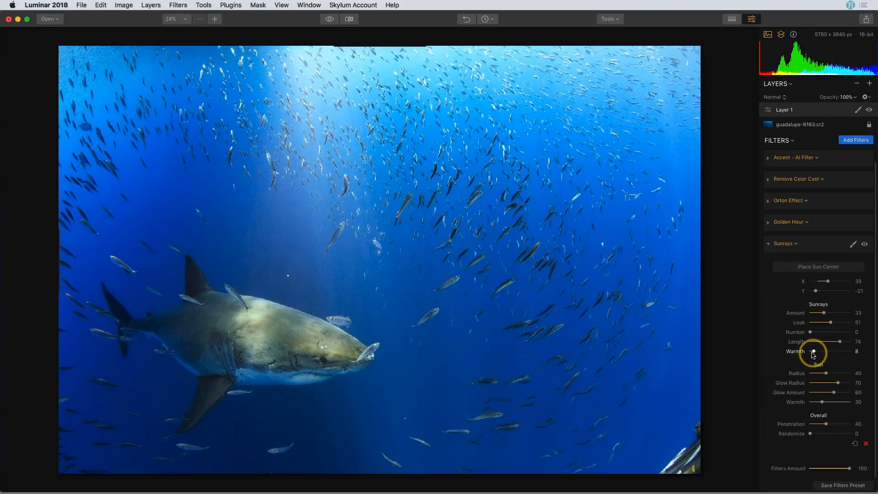
{"action": "left_click_drag", "start_coordinate": [814, 354], "coordinate": [808, 355]}
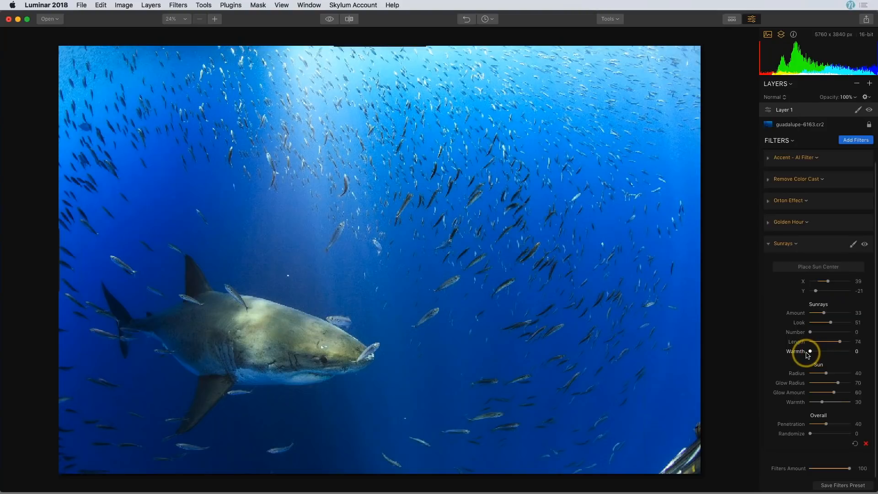
{"action": "mouse_move", "coordinate": [808, 355]}
{"action": "left_mouse_down"}
{"action": "mouse_move", "coordinate": [855, 351]}
{"action": "mouse_move", "coordinate": [819, 354]}
{"action": "left_mouse_up"}
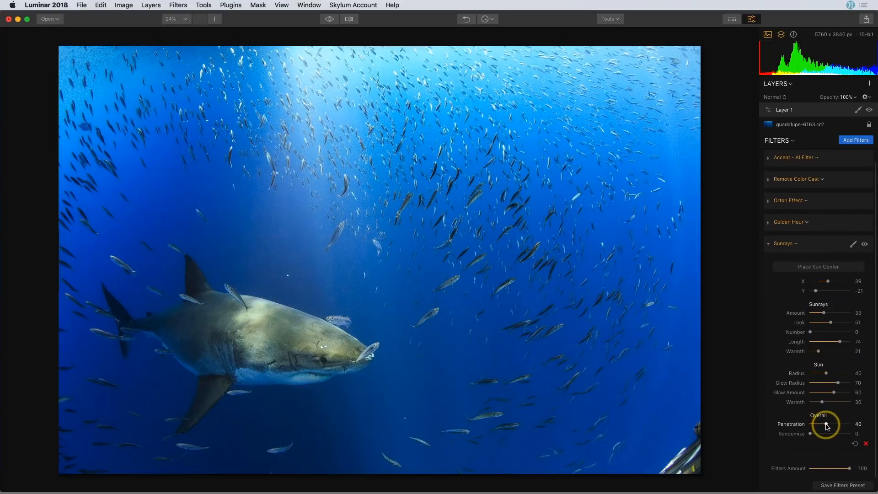
Set the overall Penetration of the Sunrays to 44 with Randomize at 0, and compare the photo with and without the filter
{"action": "mouse_move", "coordinate": [826, 426]}
{"action": "left_mouse_down"}
{"action": "mouse_move", "coordinate": [854, 423]}
{"action": "mouse_move", "coordinate": [813, 432]}
{"action": "left_mouse_up"}
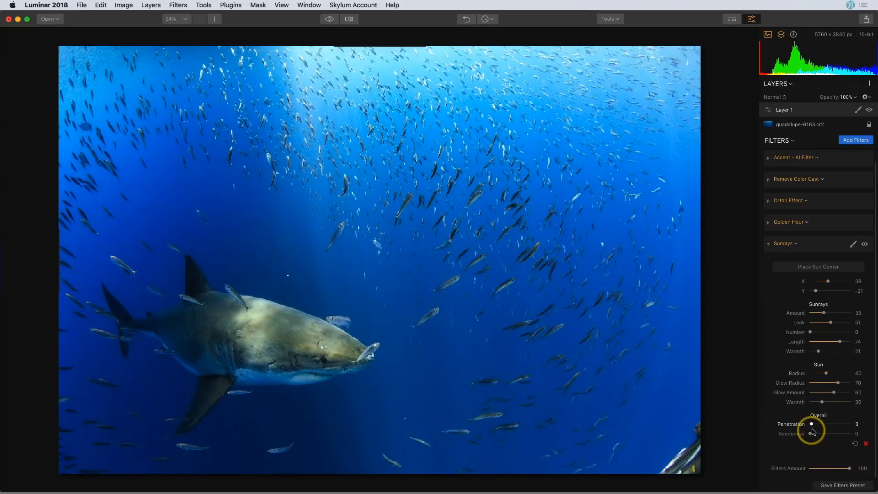
{"action": "left_click_drag", "start_coordinate": [813, 432], "coordinate": [828, 425]}
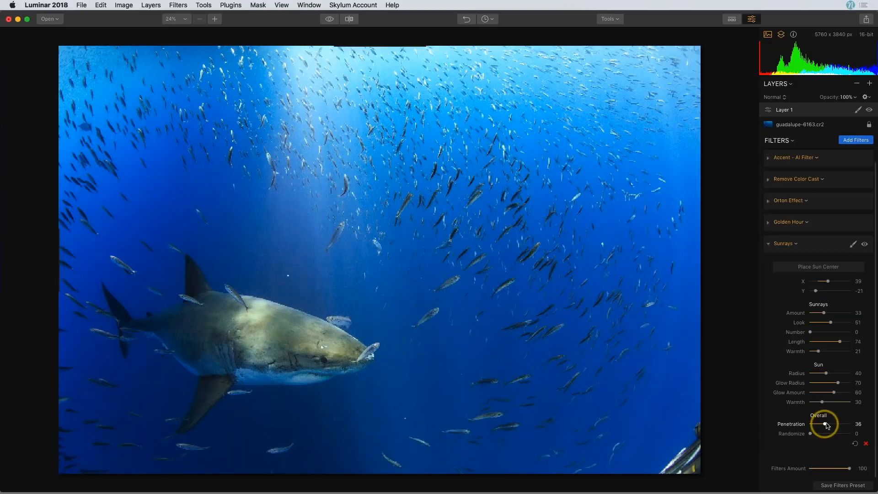
{"action": "left_click_drag", "start_coordinate": [828, 426], "coordinate": [829, 427]}
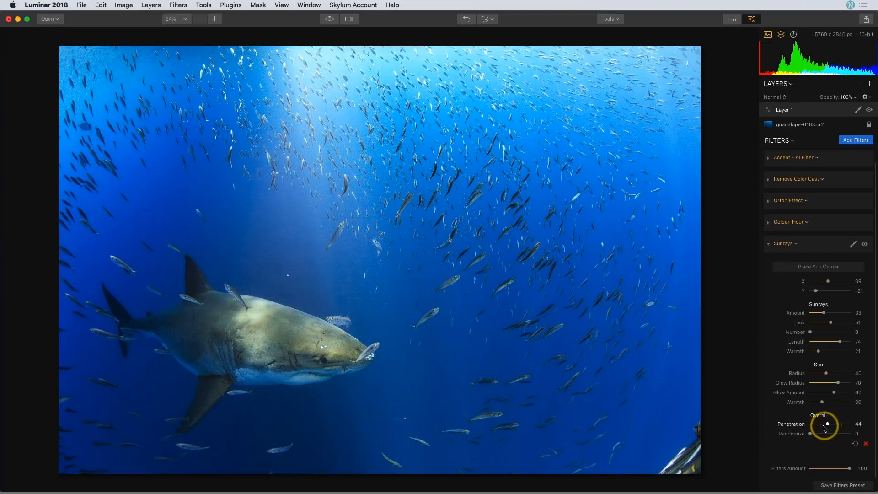
{"action": "mouse_move", "coordinate": [813, 436]}
{"action": "left_mouse_down"}
{"action": "mouse_move", "coordinate": [823, 437]}
{"action": "mouse_move", "coordinate": [806, 439]}
{"action": "left_mouse_up"}
{"action": "left_click", "coordinate": [865, 244]}
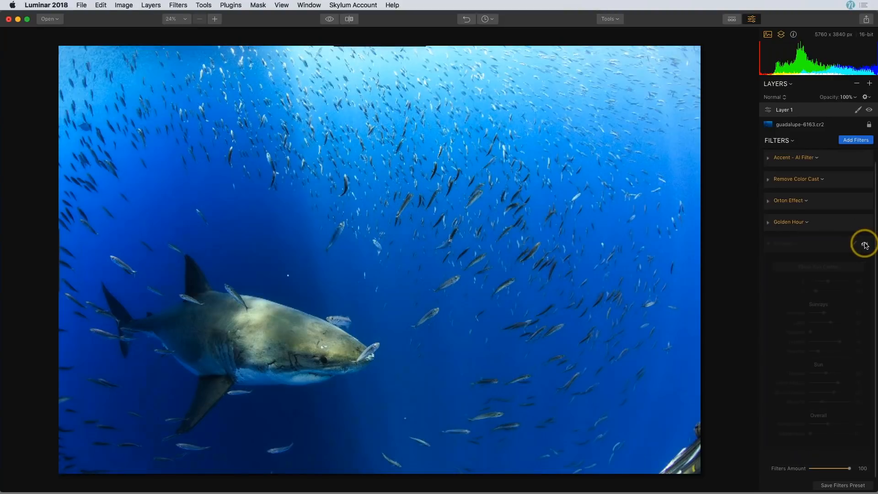
{"action": "left_click", "coordinate": [865, 244]}
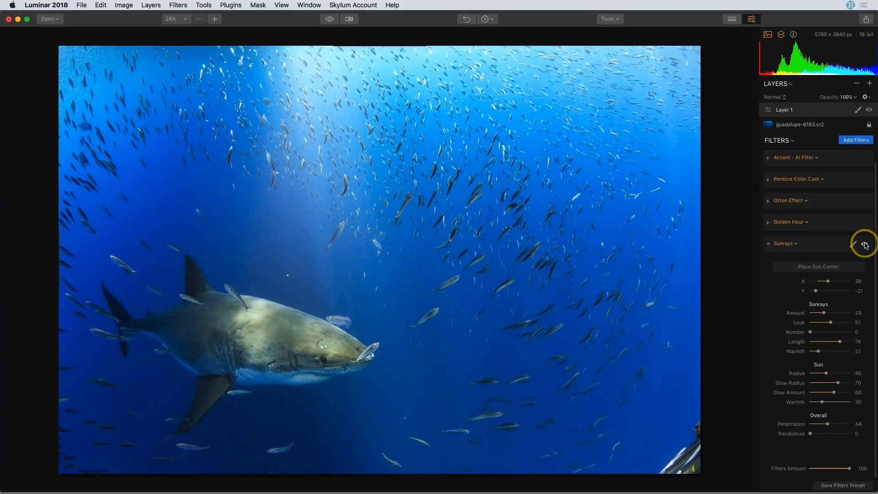
Collapse the Sunrays settings, save the filters as a preset named "Shark with sunrays", and check it among the user presets
{"action": "left_click", "coordinate": [769, 244]}
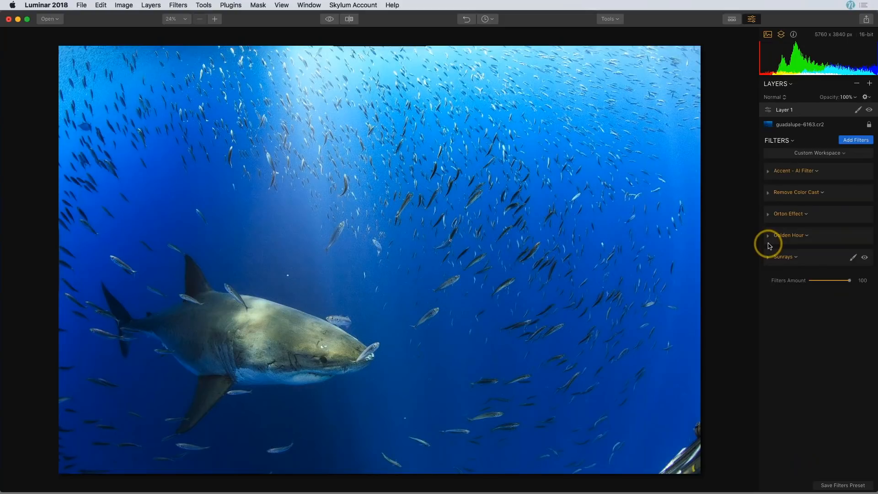
{"action": "left_click", "coordinate": [843, 485]}
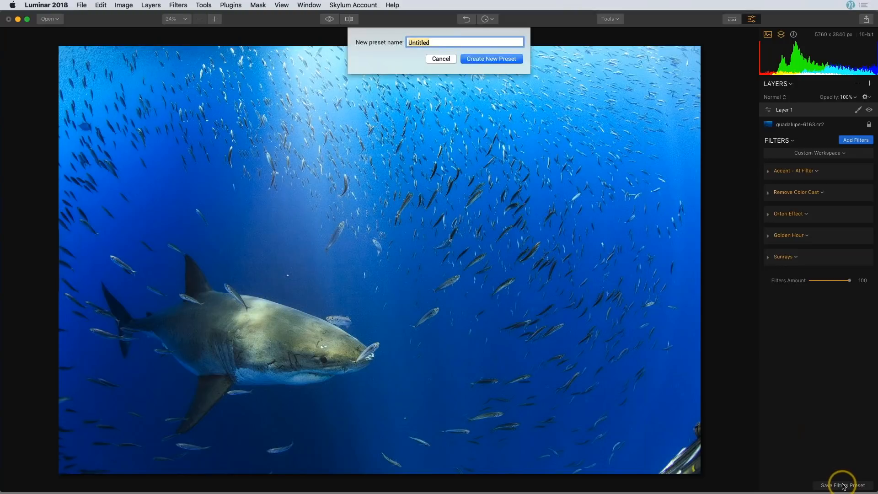
{"action": "type", "text": "Shark with sunrays"}
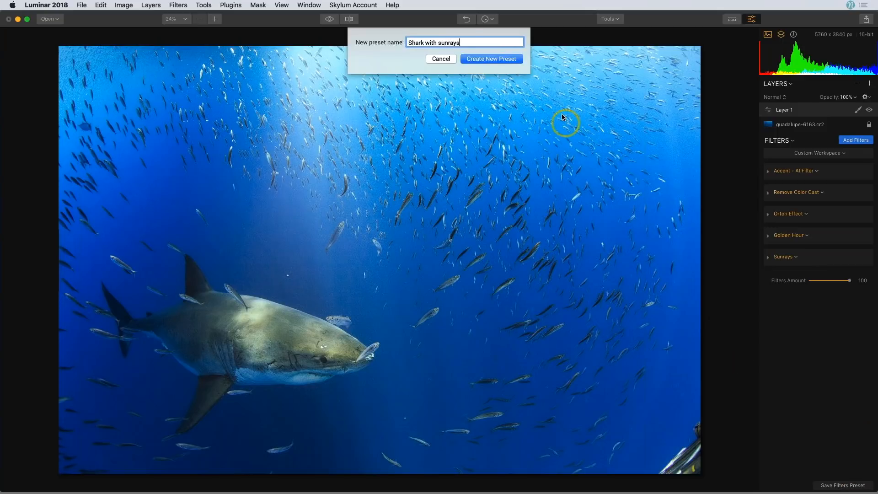
{"action": "left_click", "coordinate": [493, 59]}
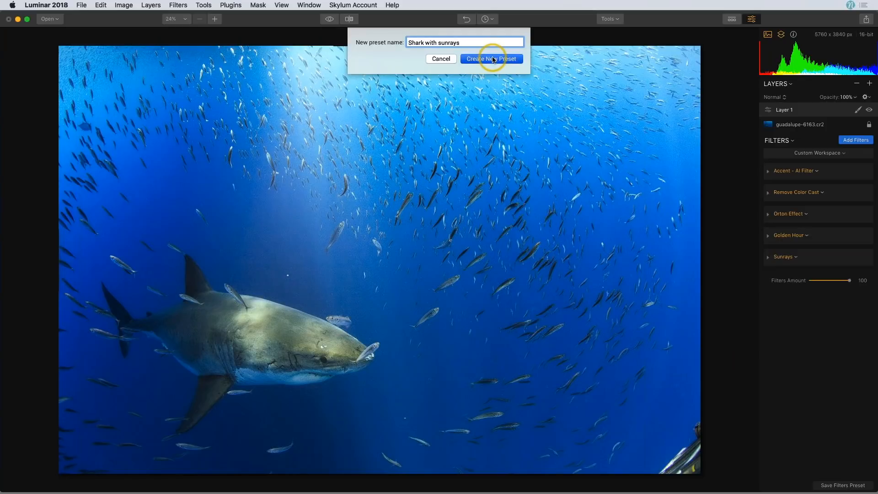
{"action": "left_click", "coordinate": [732, 21]}
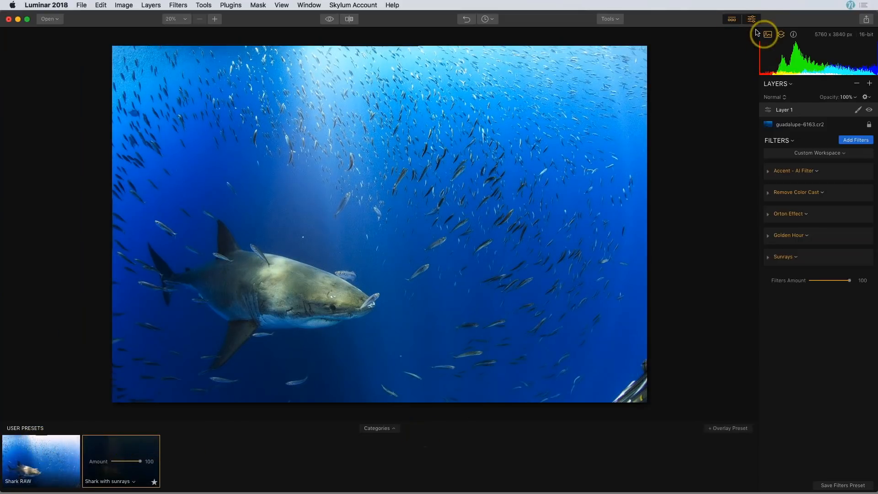
{"action": "left_click", "coordinate": [732, 20]}
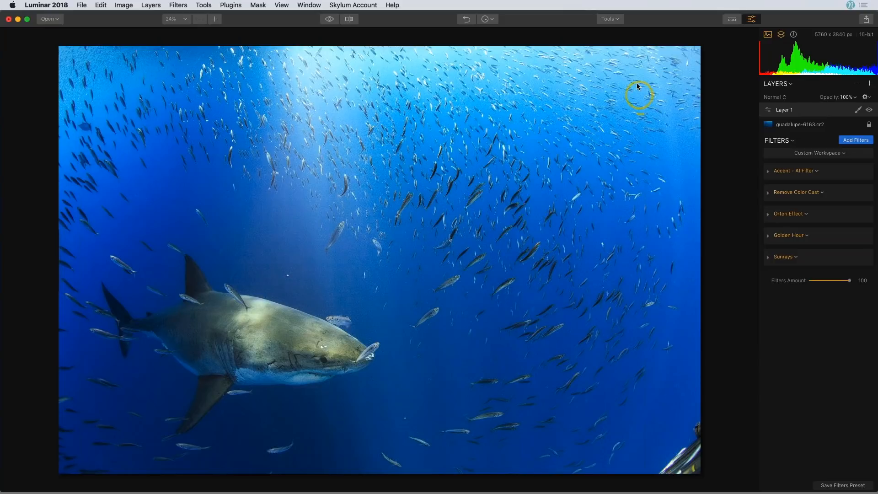
Crop the photo with the aspect ratio locked to 3:2, trimming a strip from its upper and right edges
{"action": "left_click", "coordinate": [616, 22]}
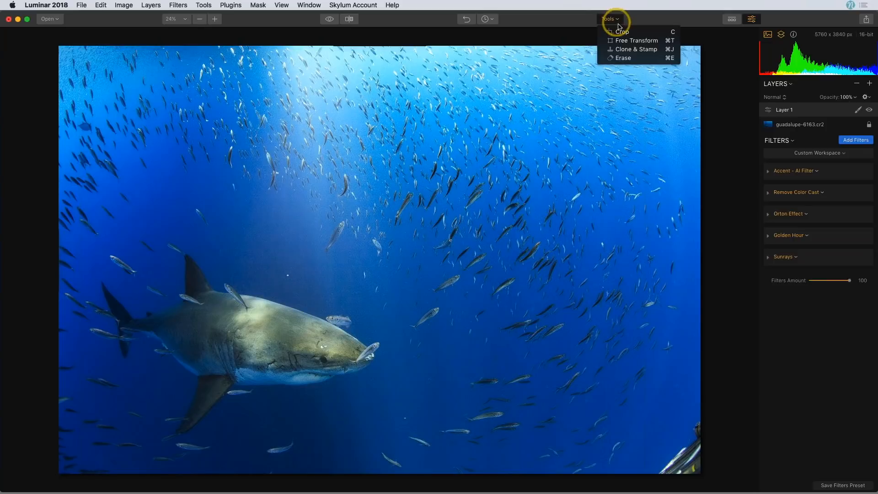
{"action": "left_click", "coordinate": [622, 32]}
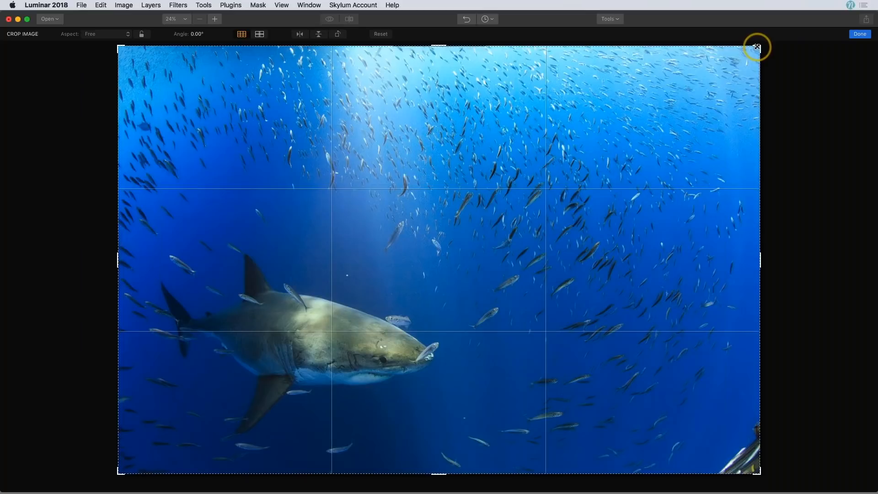
{"action": "left_click_drag", "start_coordinate": [757, 47], "coordinate": [784, 82]}
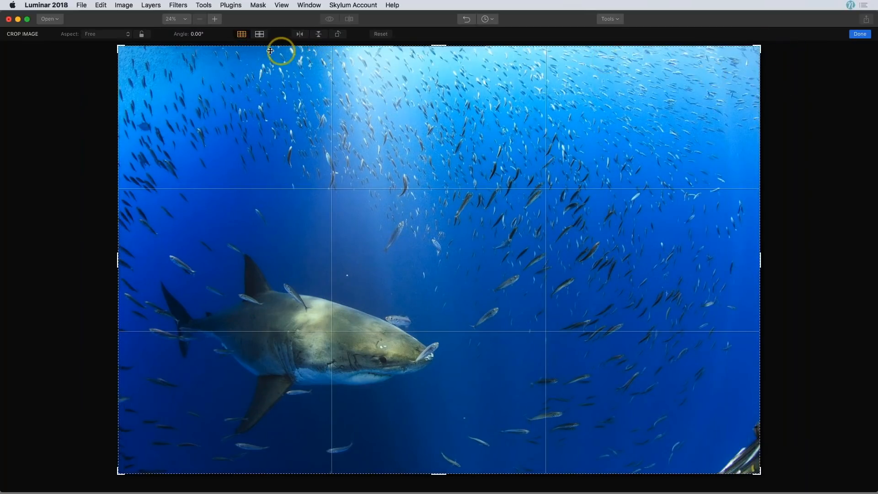
{"action": "left_click", "coordinate": [142, 34]}
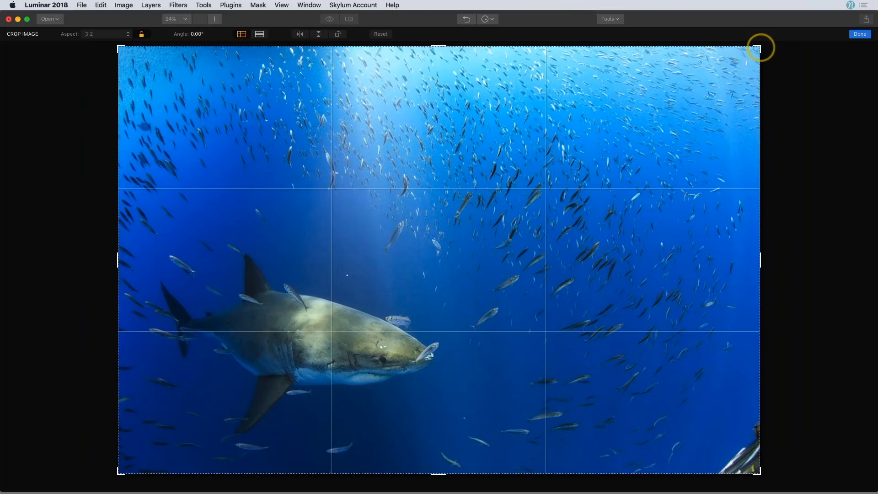
{"action": "left_click_drag", "start_coordinate": [761, 48], "coordinate": [740, 59]}
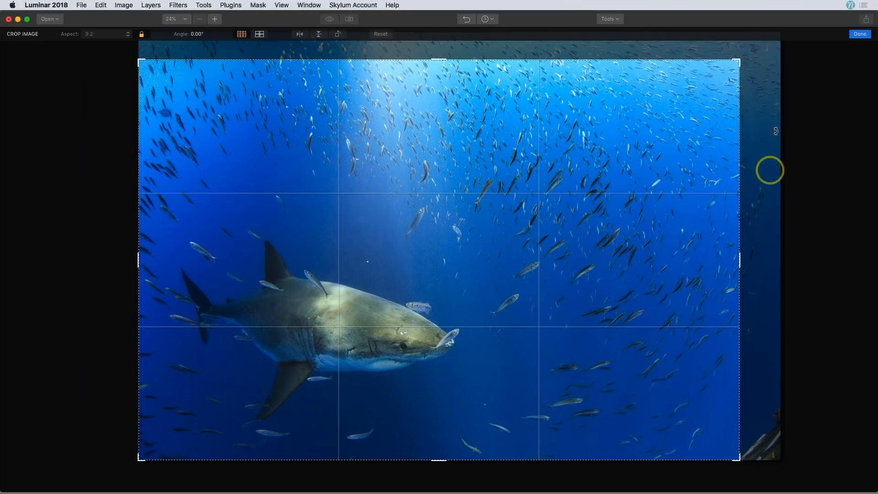
{"action": "left_click", "coordinate": [859, 35]}
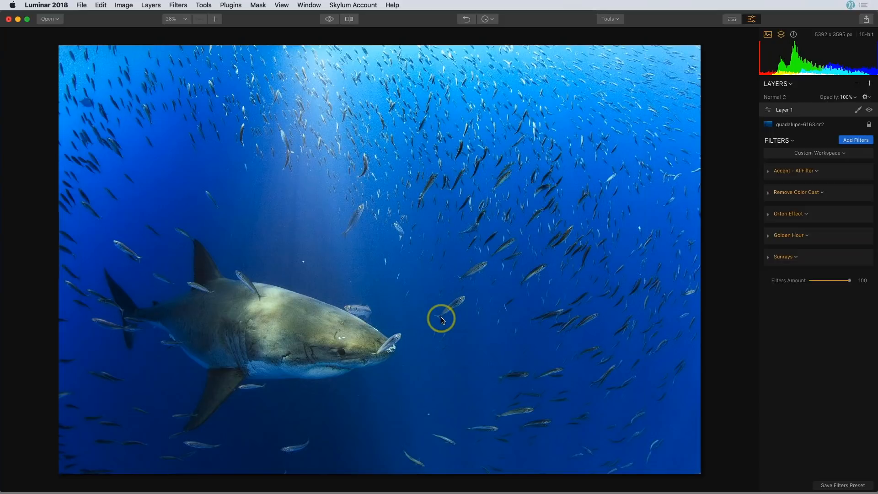
Start the Erase tool in Add mode at 100% zoom near the white speck above the shark
{"action": "left_click", "coordinate": [618, 21]}
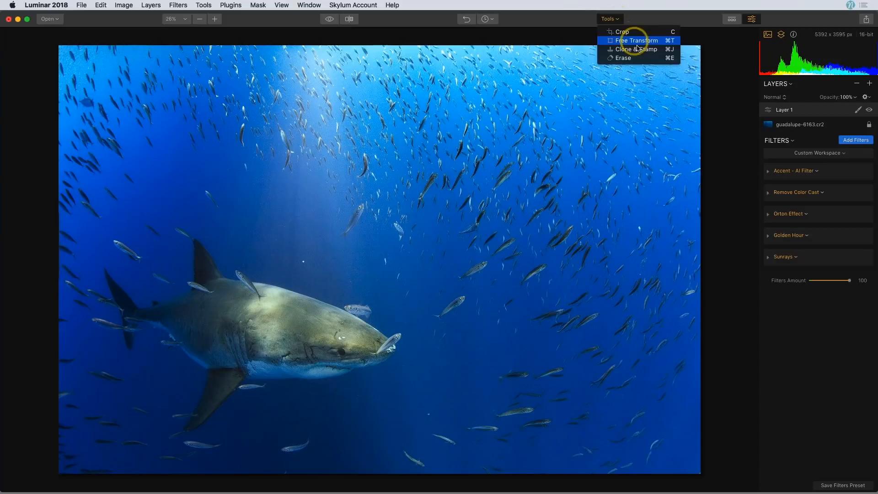
{"action": "left_click", "coordinate": [639, 59]}
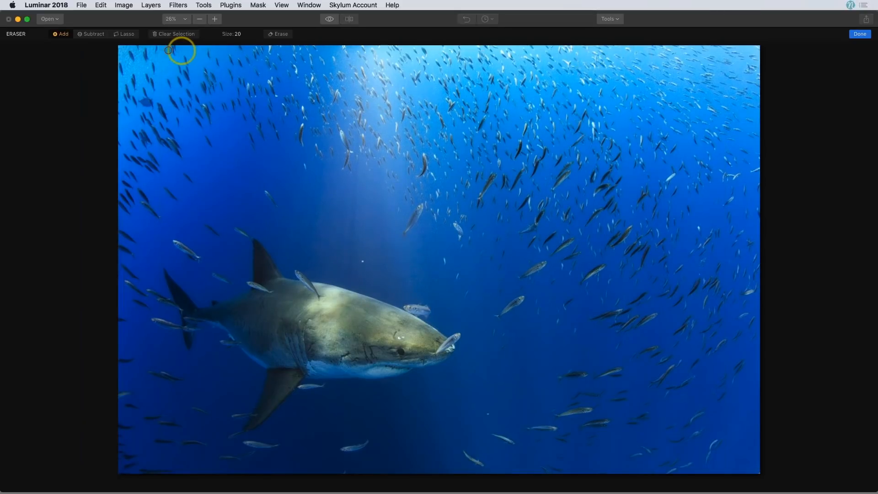
{"action": "left_click", "coordinate": [64, 36]}
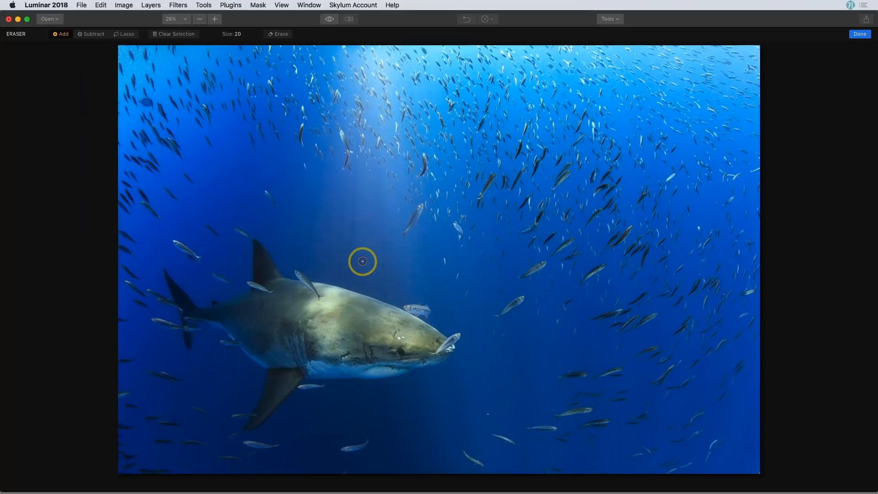
{"action": "key", "text": "super+1"}
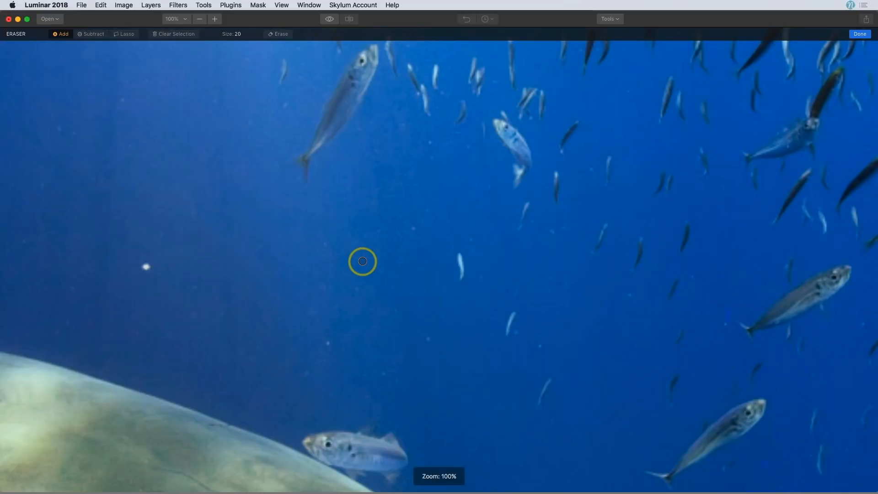
Paint a size 20 eraser selection stroke across the water above the shark and remove it with a size 56 Subtract brush
{"action": "left_click_drag", "start_coordinate": [180, 218], "coordinate": [346, 173]}
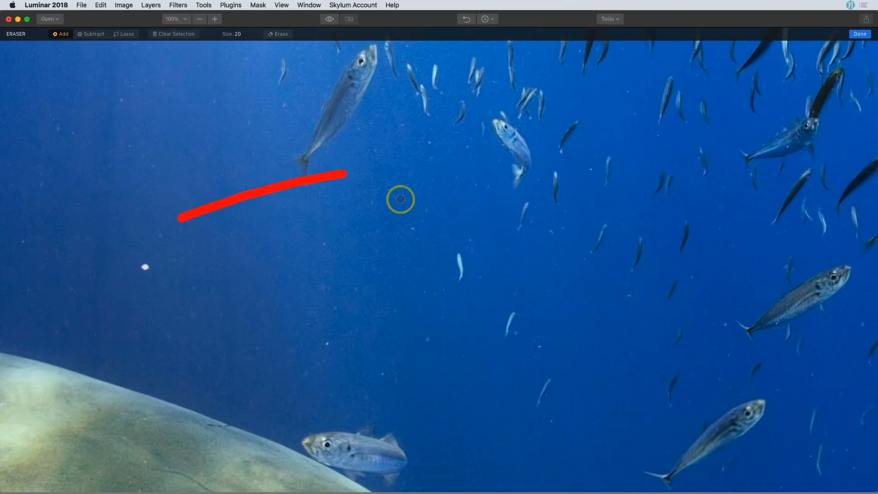
{"action": "left_click", "coordinate": [89, 37]}
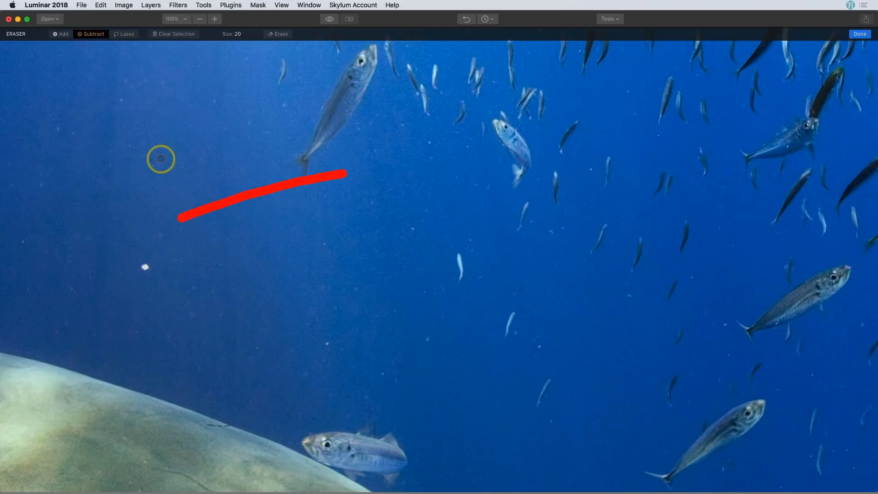
{"action": "key", "text": "bracketright"}
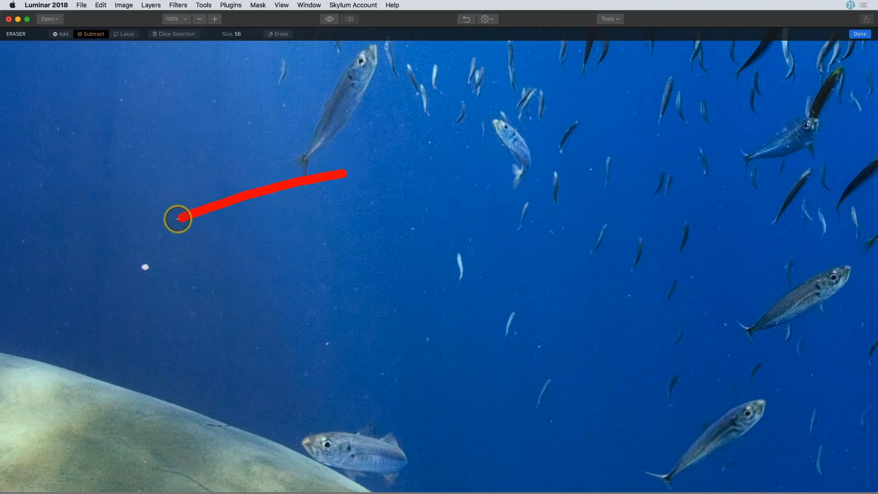
{"action": "mouse_move", "coordinate": [178, 220]}
{"action": "left_mouse_down"}
{"action": "mouse_move", "coordinate": [263, 189]}
{"action": "mouse_move", "coordinate": [353, 179]}
{"action": "left_mouse_up"}
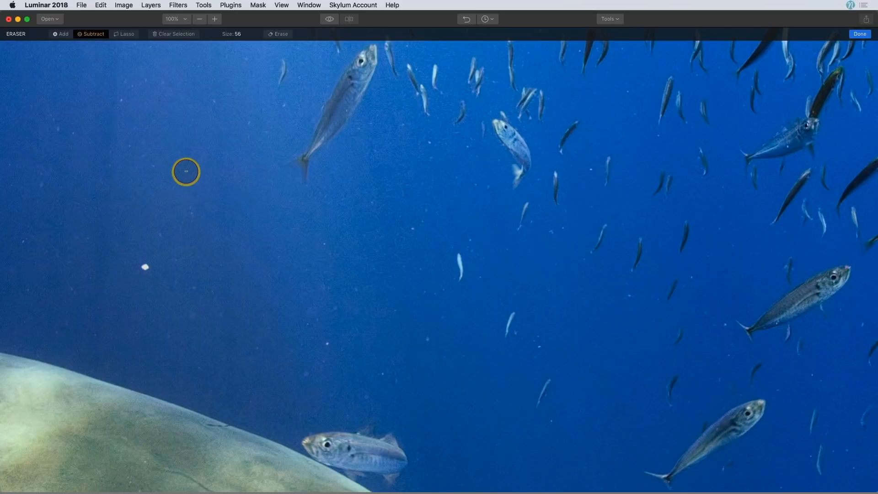
Mark the two white specks above the shark for erasing, using Add mode with a brush size of 32
{"action": "left_click", "coordinate": [63, 34]}
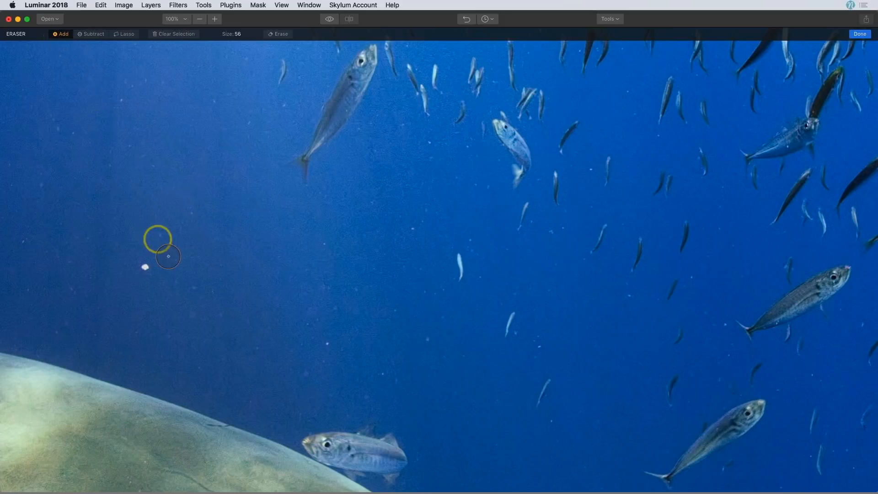
{"action": "key", "text": "bracketleft"}
{"action": "key", "text": "bracketleft"}
{"action": "key", "text": "bracketleft"}
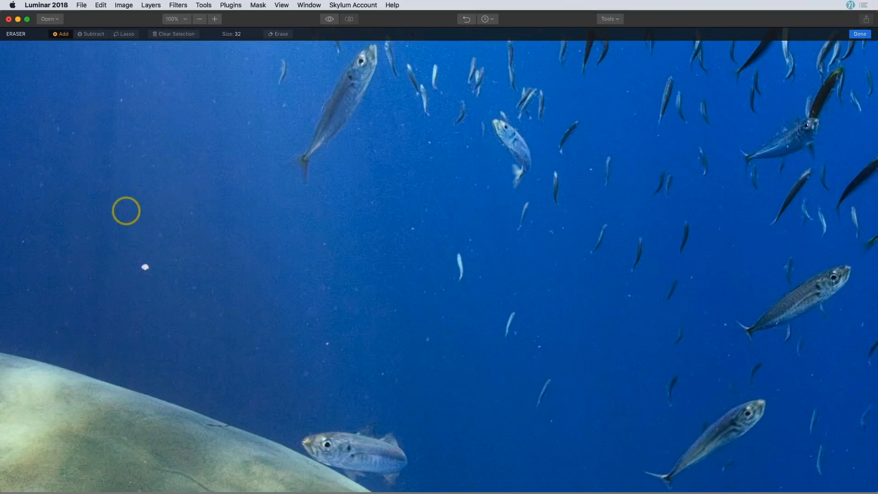
{"action": "left_click", "coordinate": [144, 268]}
{"action": "left_click", "coordinate": [328, 343]}
Mark three more specks in the dark water below and in front of the shark's head for erasing
{"action": "key", "text": "space"}
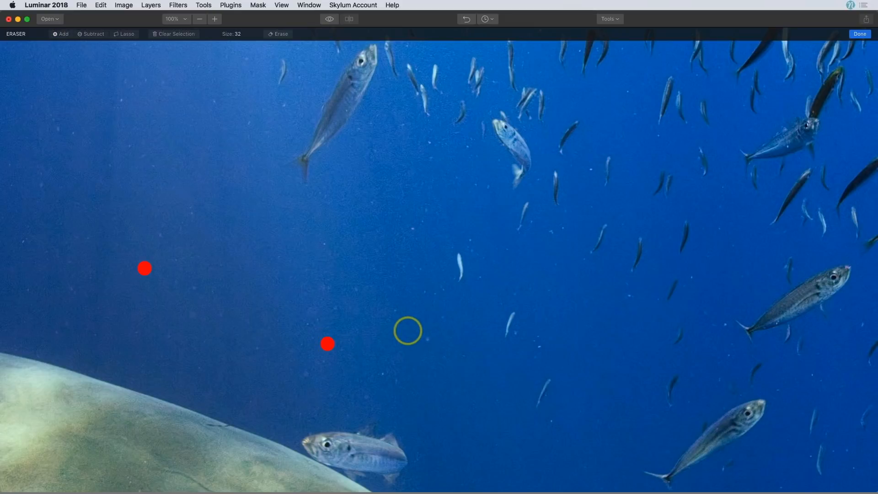
{"action": "left_click_drag", "start_coordinate": [412, 315], "coordinate": [488, 105]}
{"action": "mouse_move", "coordinate": [650, 310]}
{"action": "left_mouse_down"}
{"action": "mouse_move", "coordinate": [600, 246]}
{"action": "mouse_move", "coordinate": [506, 69]}
{"action": "left_mouse_up"}
{"action": "left_click_drag", "start_coordinate": [633, 400], "coordinate": [537, 234]}
{"action": "left_click", "coordinate": [457, 258]}
{"action": "left_click", "coordinate": [186, 185]}
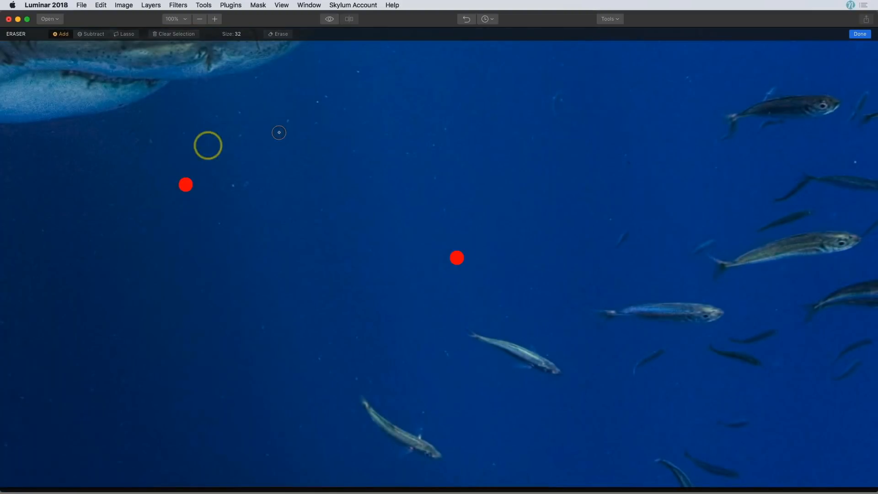
{"action": "left_click", "coordinate": [315, 104]}
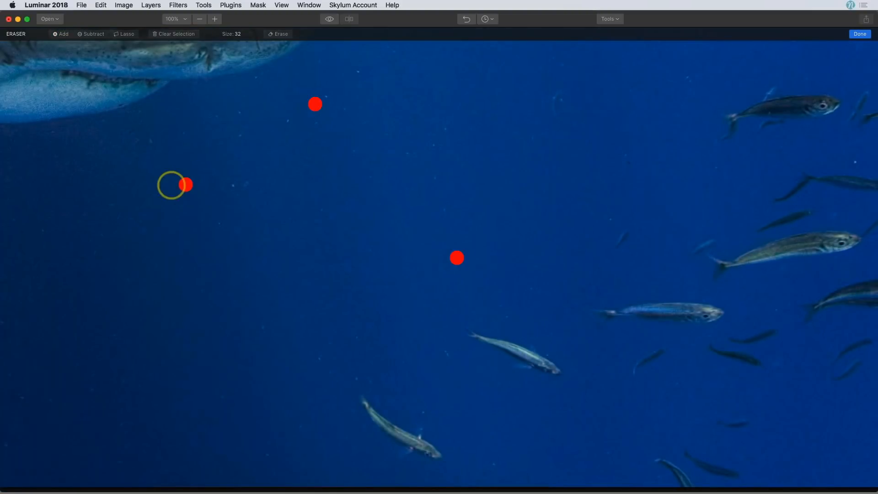
Inspect the rest of the photo around the shark for remaining specks to erase
{"action": "left_click_drag", "start_coordinate": [171, 185], "coordinate": [549, 171]}
{"action": "left_click_drag", "start_coordinate": [198, 226], "coordinate": [561, 233]}
{"action": "left_click_drag", "start_coordinate": [461, 189], "coordinate": [471, 202]}
{"action": "scroll", "coordinate": [239, 123], "scroll_direction": "up", "scroll_amount": 15}
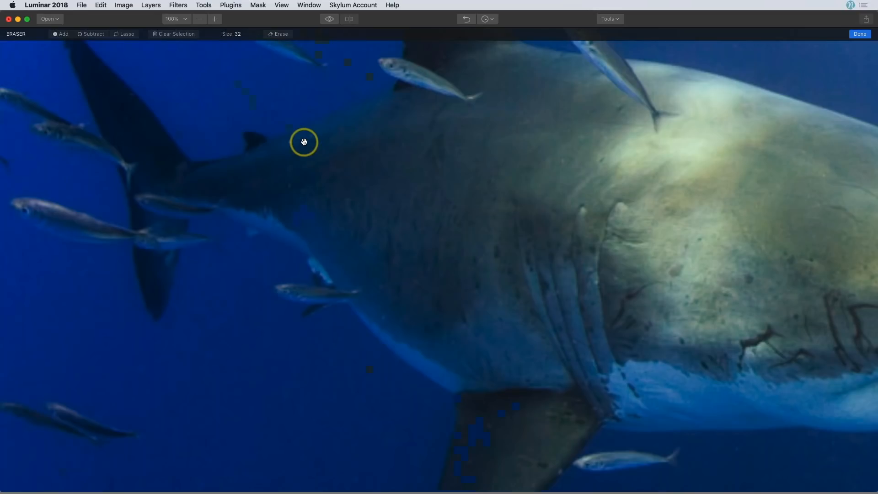
{"action": "scroll", "coordinate": [511, 202], "scroll_direction": "right", "scroll_amount": 5}
{"action": "scroll", "coordinate": [511, 202], "scroll_direction": "up", "scroll_amount": 2}
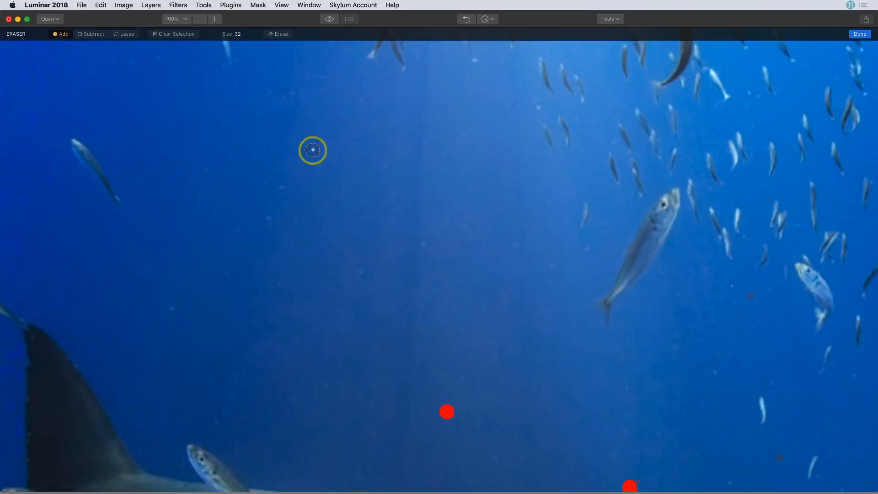
{"action": "key", "text": "super+minus"}
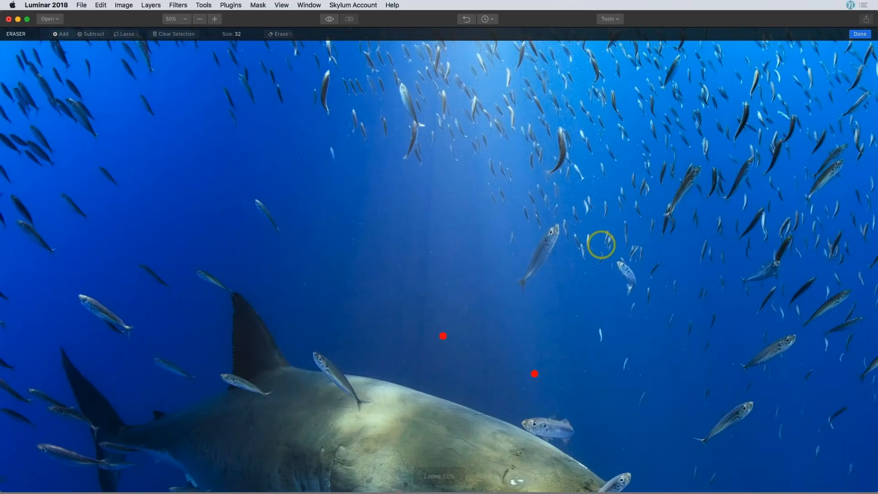
{"action": "scroll", "coordinate": [601, 244], "scroll_direction": "down", "scroll_amount": 6}
{"action": "scroll", "coordinate": [601, 244], "scroll_direction": "right", "scroll_amount": 5}
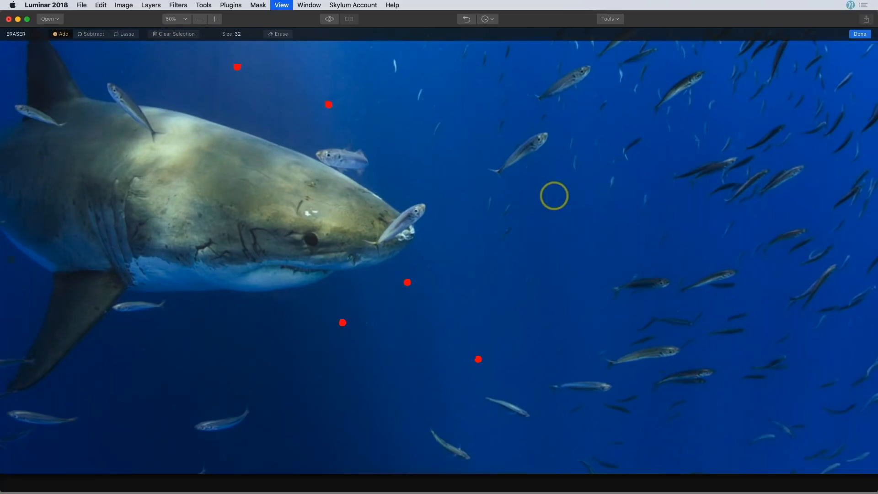
Erase all the marked specks and apply the result to the whole photo
{"action": "key", "text": "super+0"}
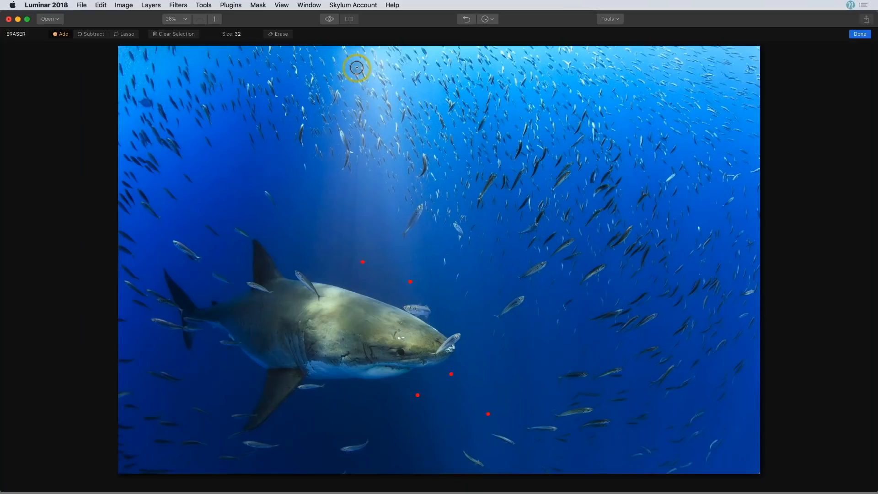
{"action": "left_click", "coordinate": [282, 34]}
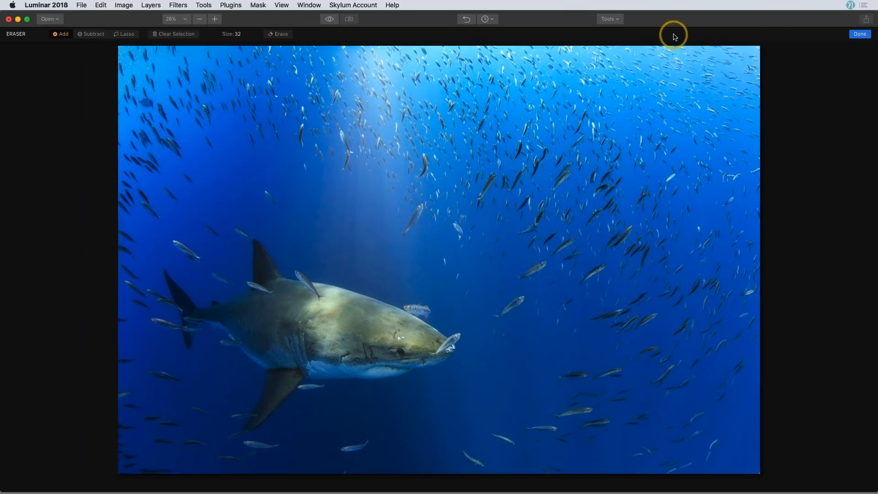
{"action": "left_click", "coordinate": [861, 35]}
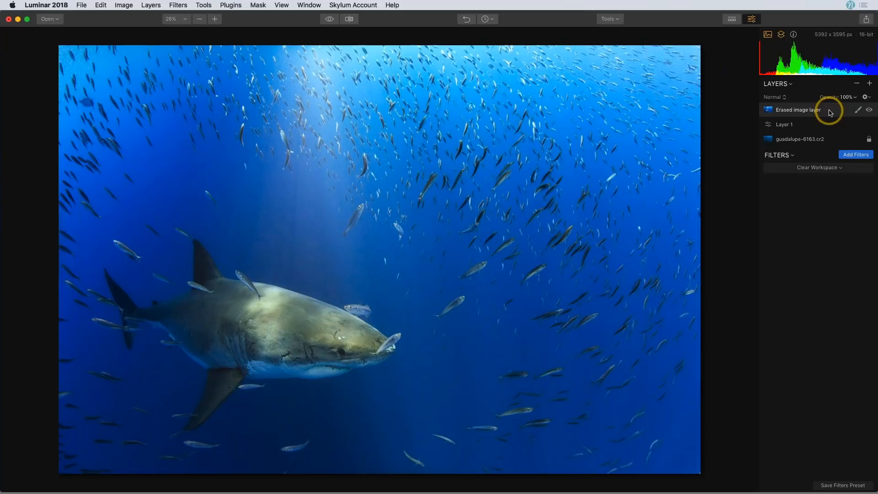
Save the document as guadalupe-6163.cr2.lmnr in the RAW Files folder
{"action": "key", "text": "super+s"}
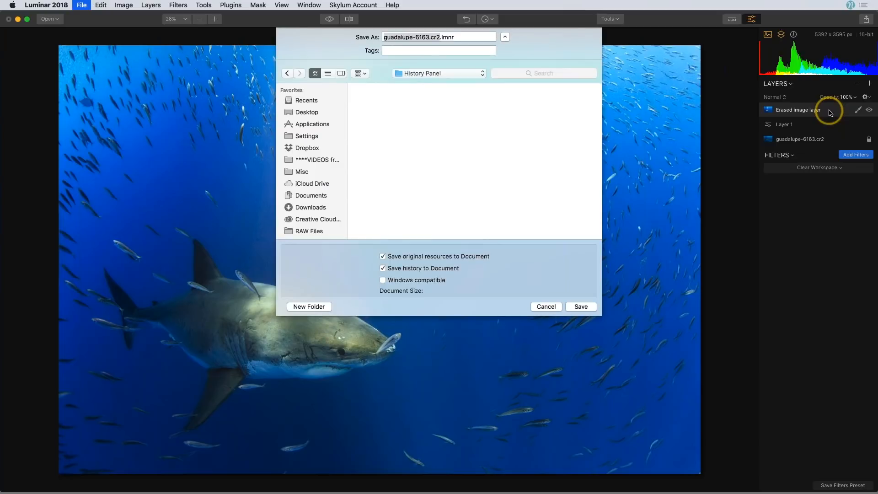
{"action": "left_click", "coordinate": [309, 231]}
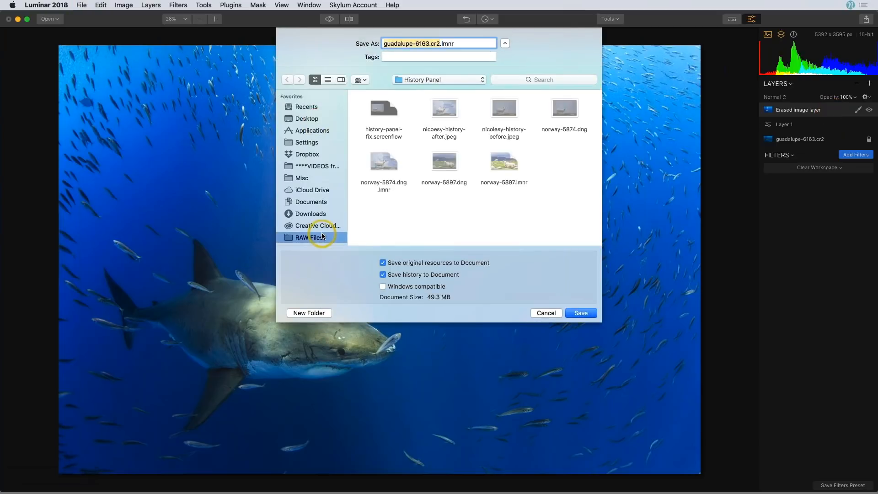
{"action": "left_click", "coordinate": [581, 314]}
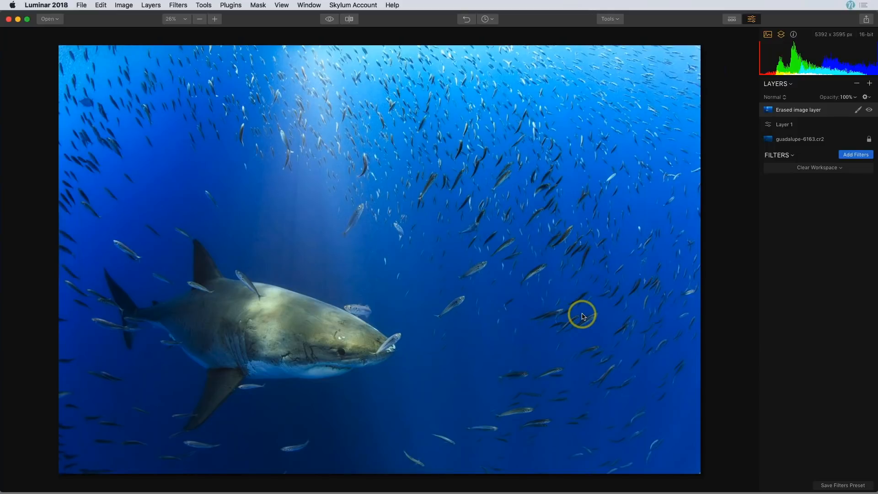
{"action": "left_click", "coordinate": [47, 5]}
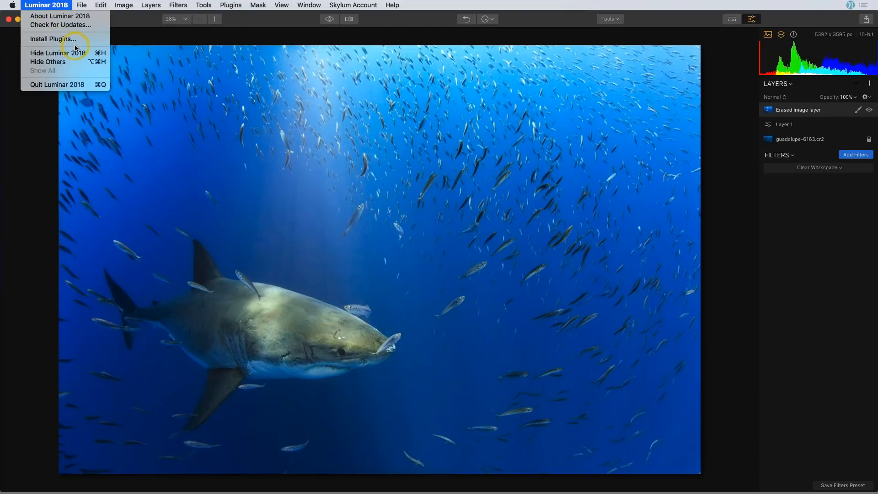
{"action": "mouse_move", "coordinate": [347, 3]}
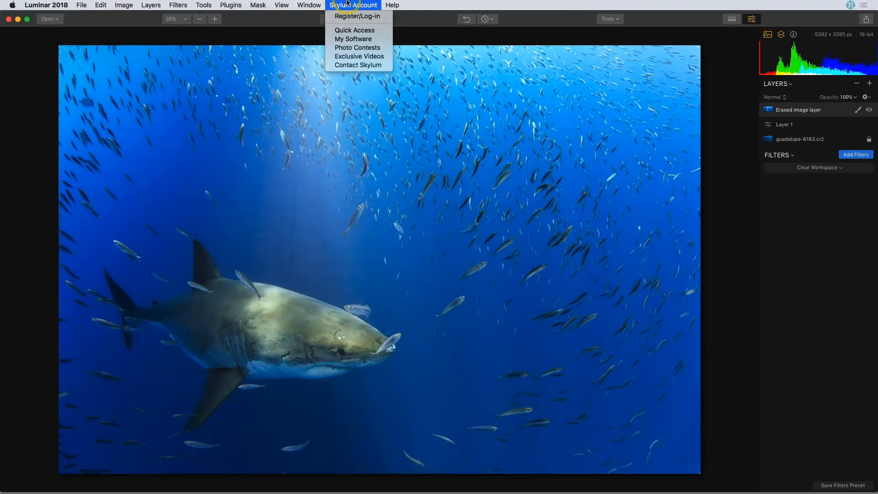
{"action": "mouse_move", "coordinate": [81, 5]}
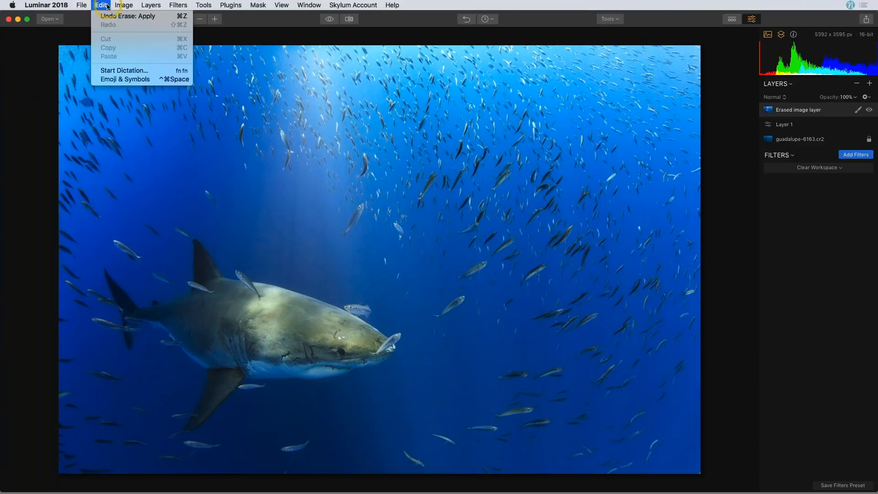
{"action": "mouse_move", "coordinate": [139, 5]}
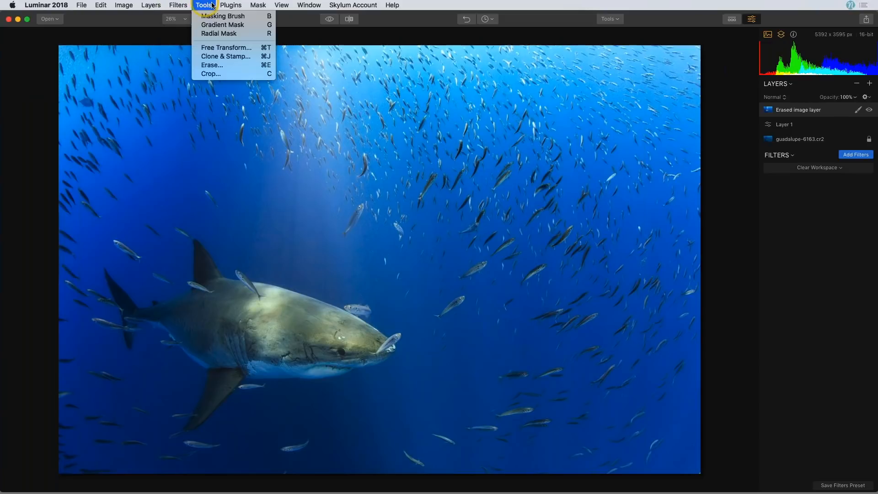
{"action": "mouse_move", "coordinate": [277, 5]}
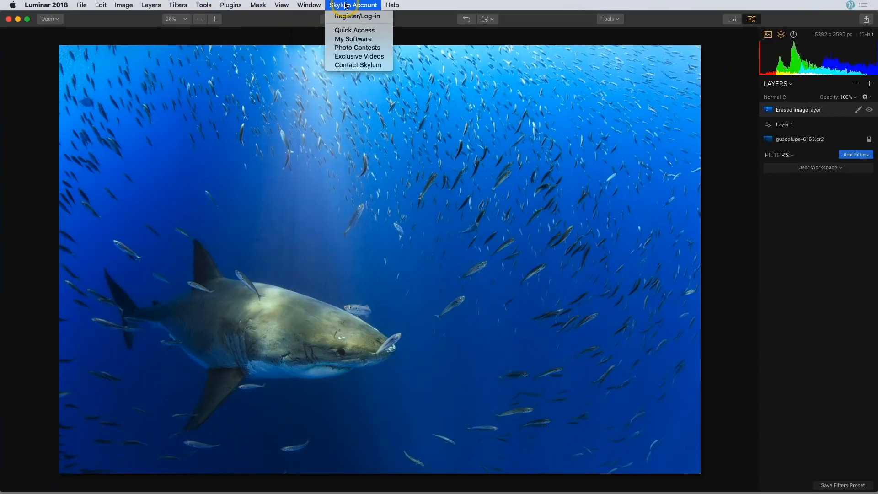
{"action": "mouse_move", "coordinate": [393, 4]}
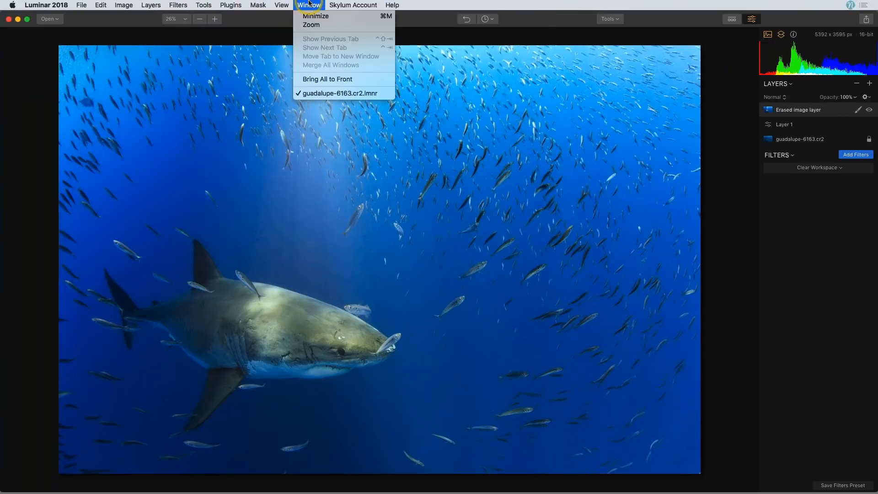
{"action": "mouse_move", "coordinate": [45, 3]}
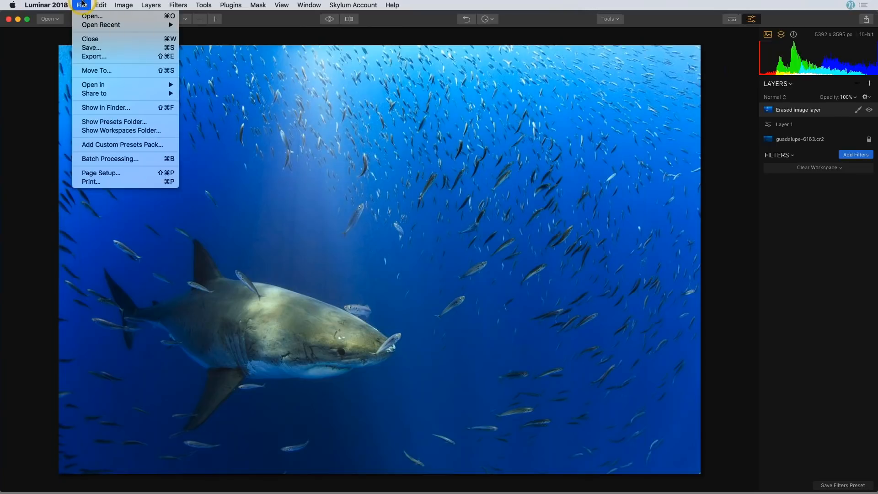
{"action": "left_click", "coordinate": [108, 4]}
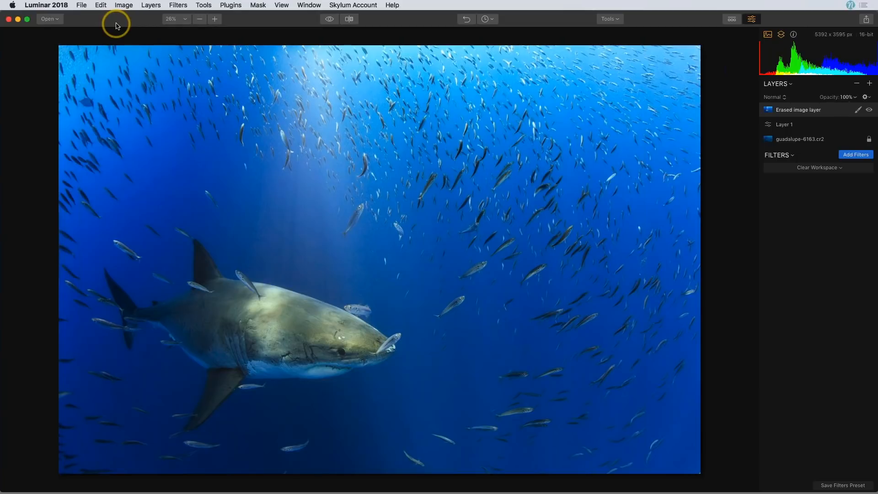
Examine the color space choices in the export-to-image settings and cancel the export
{"action": "left_click", "coordinate": [866, 20]}
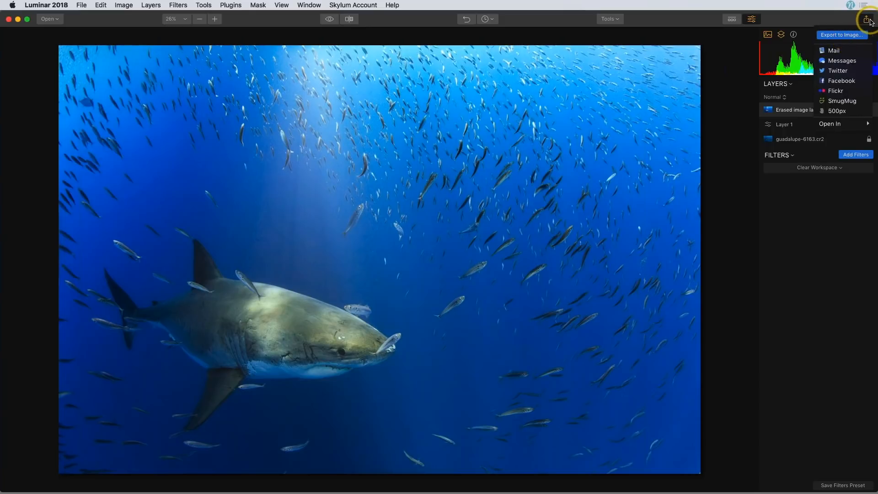
{"action": "left_click", "coordinate": [841, 36]}
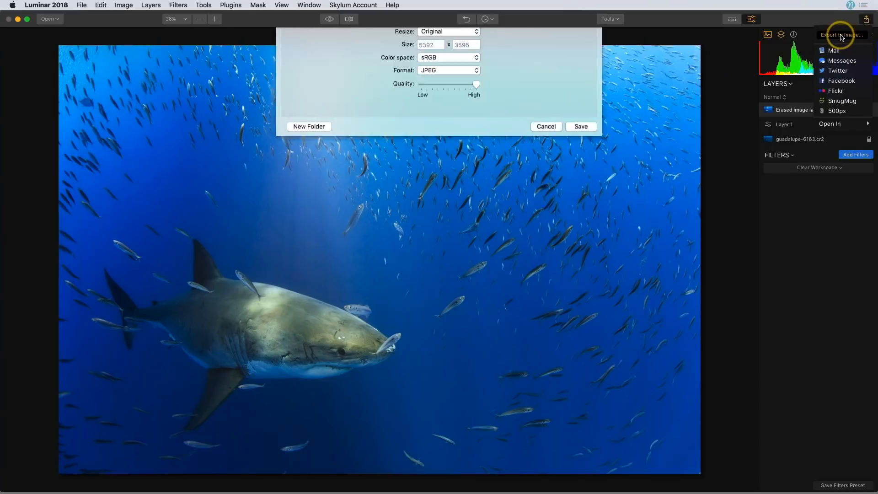
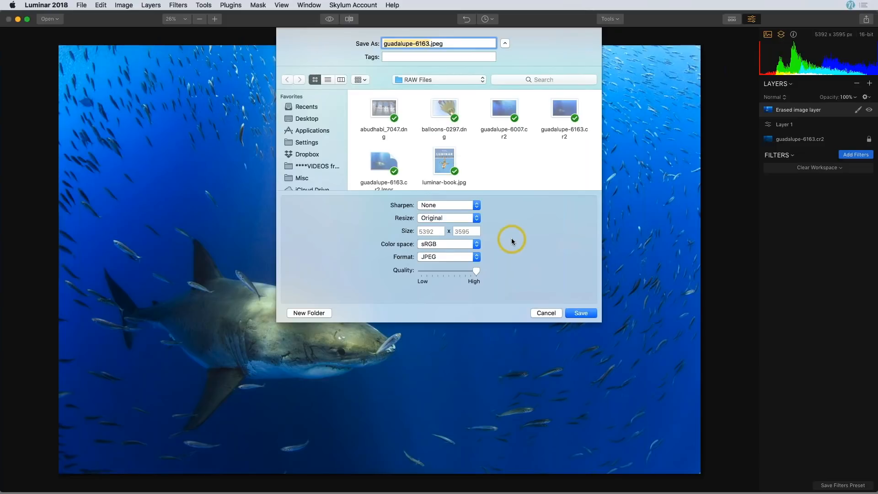
{"action": "left_click", "coordinate": [474, 245]}
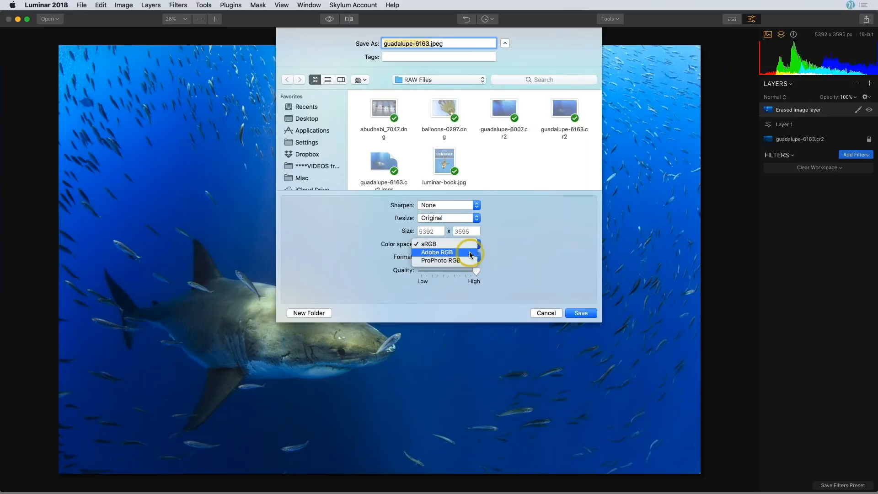
{"action": "left_click", "coordinate": [498, 241]}
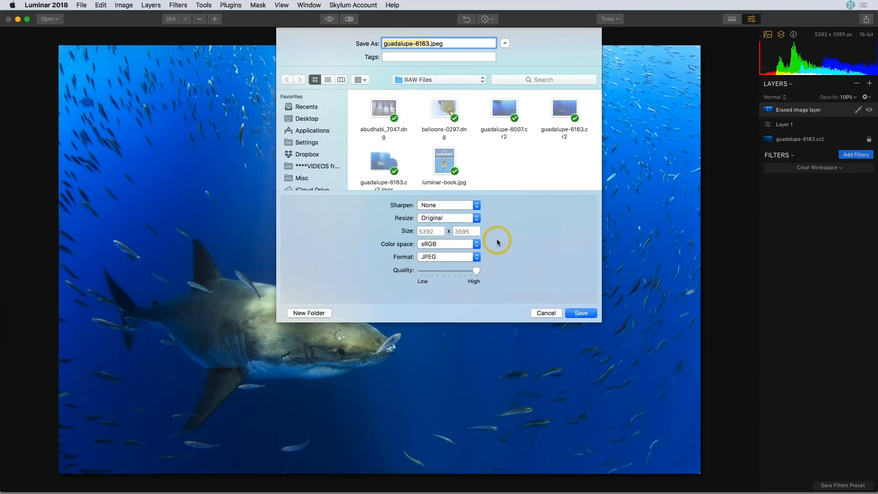
{"action": "left_click", "coordinate": [481, 241]}
{"action": "left_click", "coordinate": [513, 229]}
{"action": "left_click", "coordinate": [547, 314]}
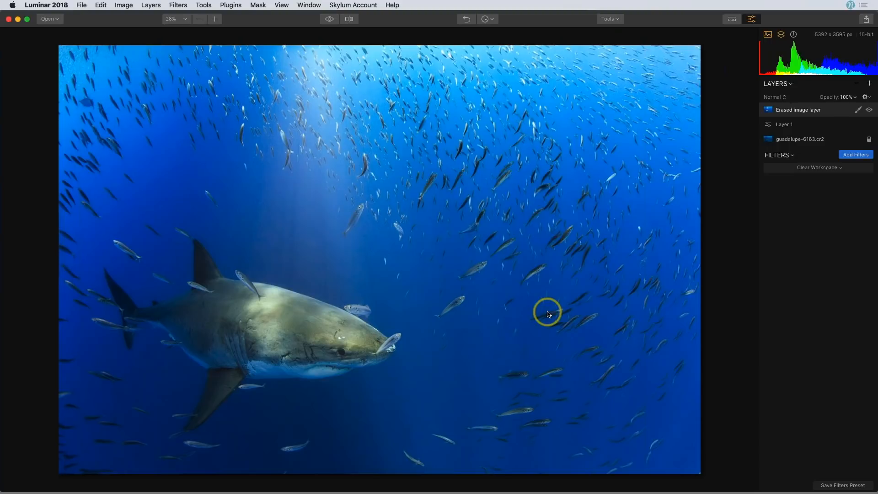
Try TIFF export settings with a resolution of 300 pixels/inch, check the bit depth choices, and cancel the export
{"action": "left_click", "coordinate": [866, 21]}
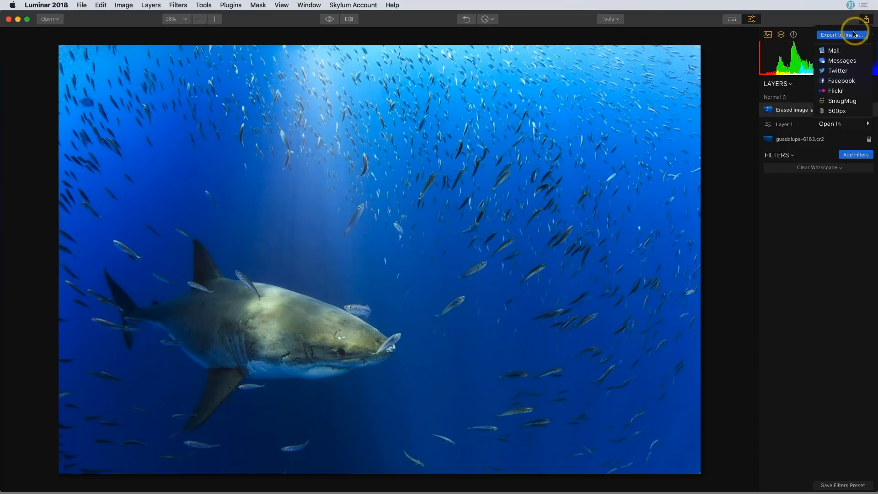
{"action": "left_click", "coordinate": [854, 35]}
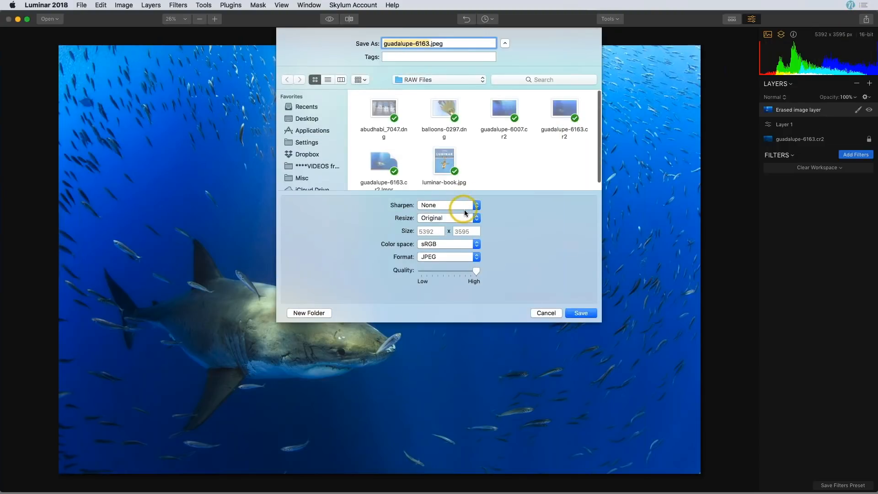
{"action": "left_click", "coordinate": [472, 255]}
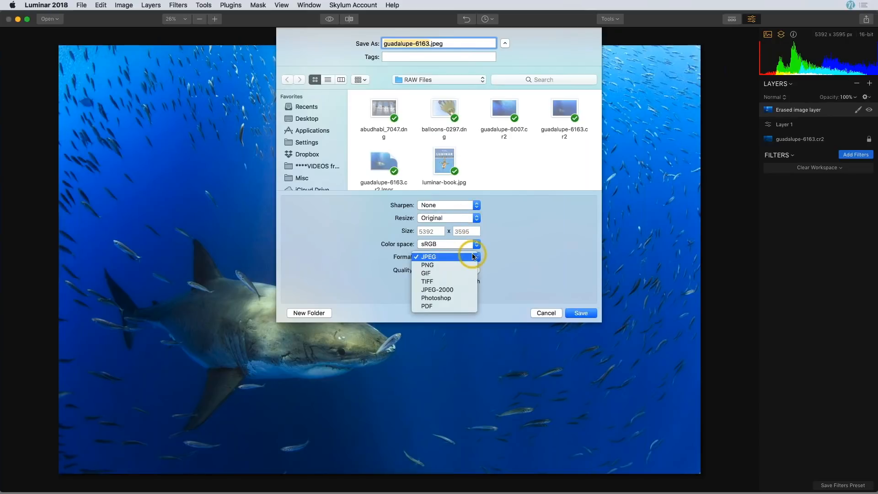
{"action": "left_click", "coordinate": [472, 281]}
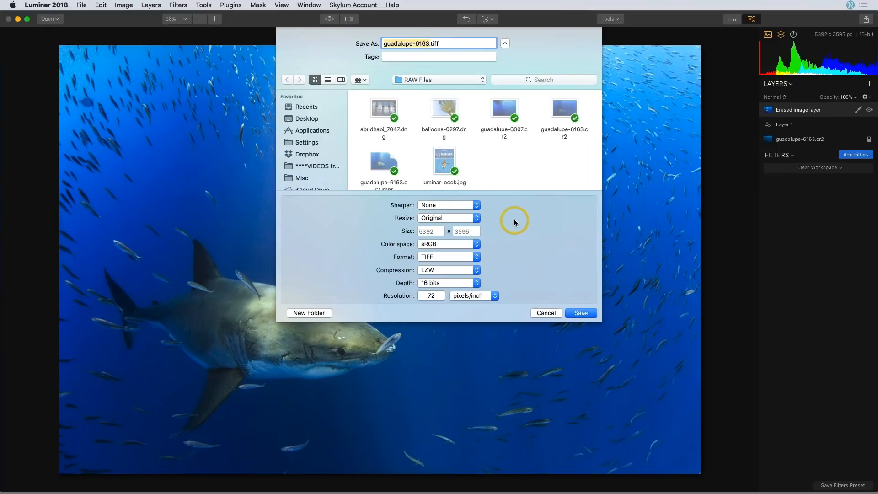
{"action": "double_click", "coordinate": [430, 296]}
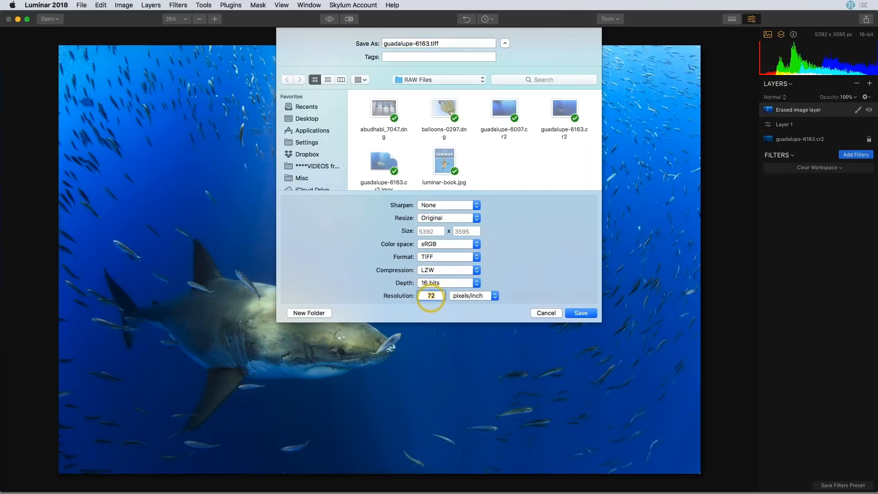
{"action": "type", "text": "300"}
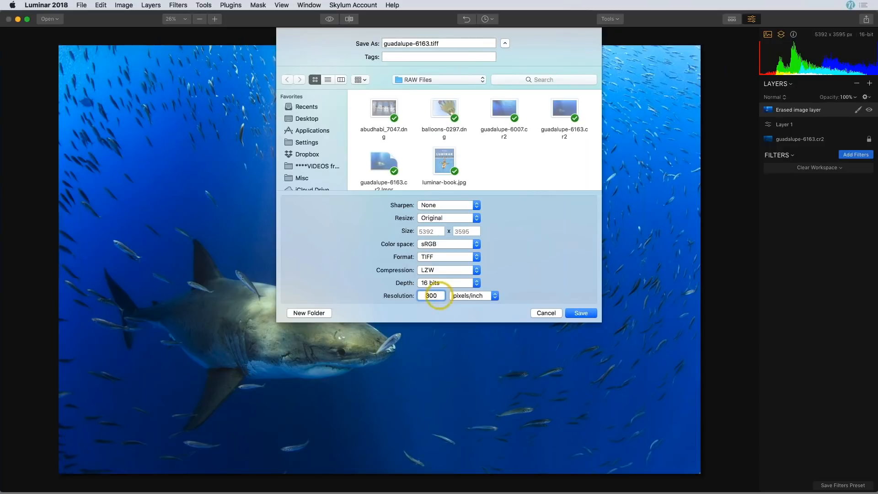
{"action": "left_click", "coordinate": [474, 283]}
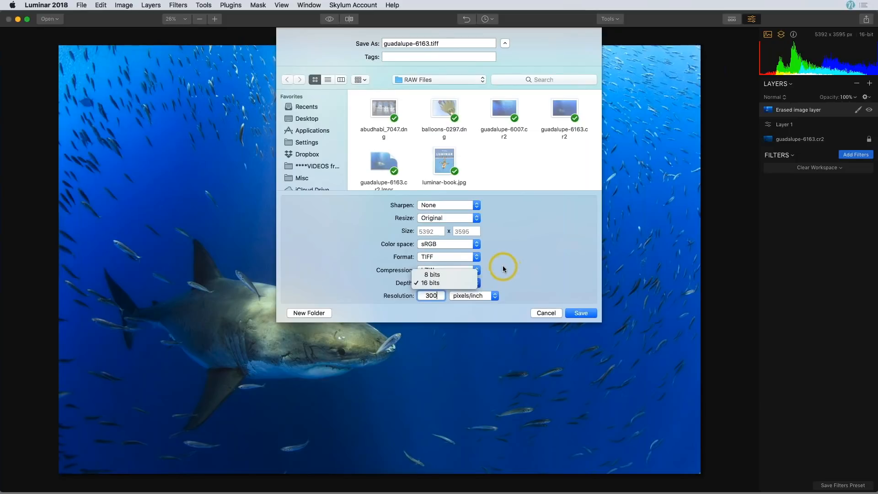
{"action": "key", "text": "Escape"}
{"action": "left_click", "coordinate": [547, 313]}
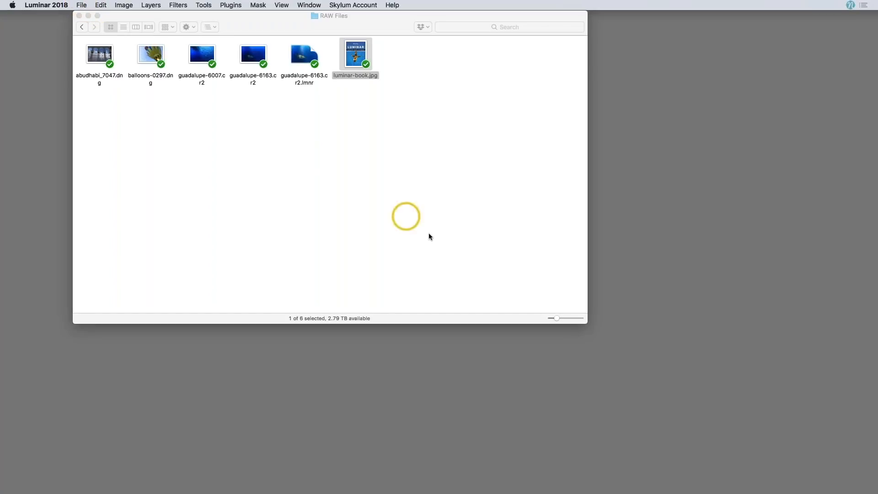
Return to Luminar 2018 and open guadalupe-6007.cr2 from the RAW Files folder
{"action": "mouse_move", "coordinate": [561, 492]}
{"action": "left_click", "coordinate": [433, 474]}
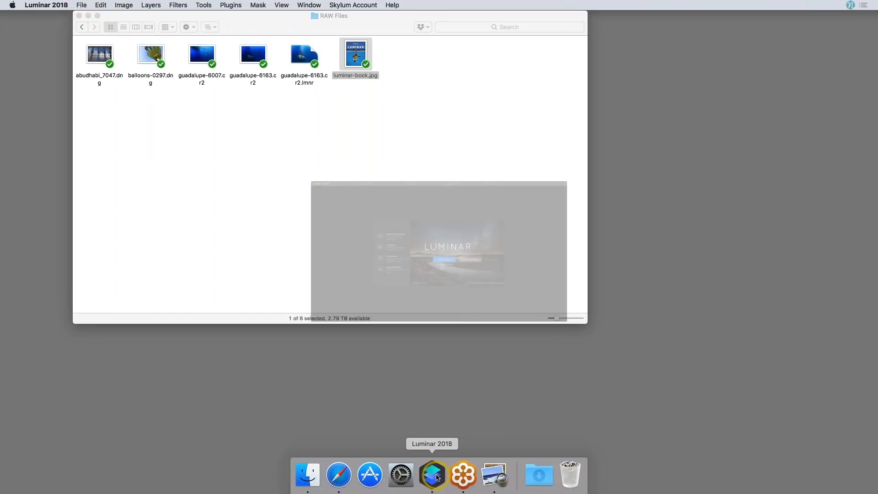
{"action": "left_click", "coordinate": [461, 280]}
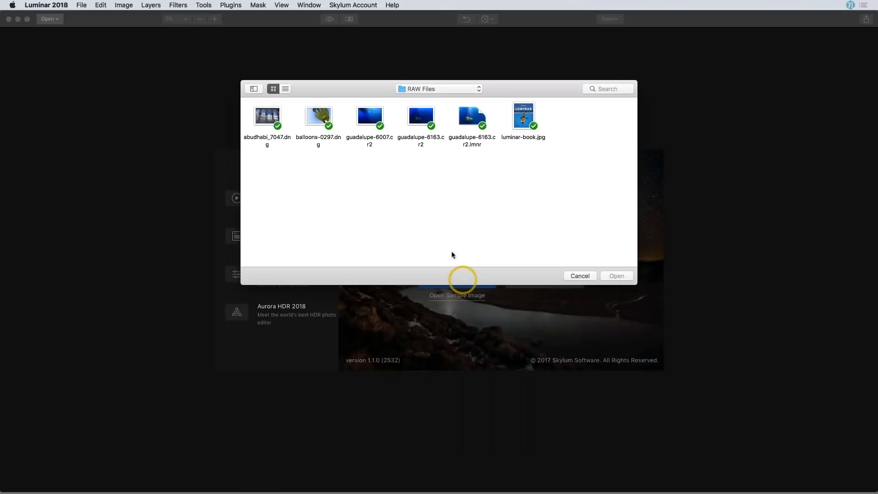
{"action": "left_click", "coordinate": [369, 120]}
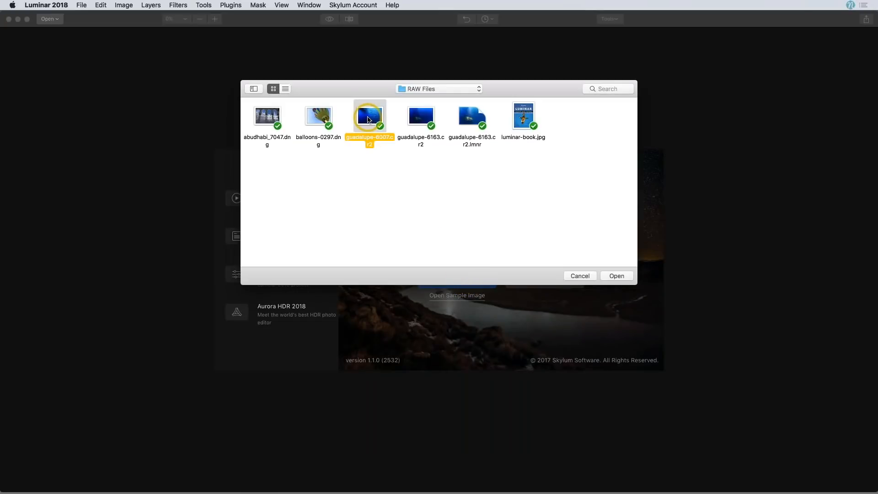
{"action": "double_click", "coordinate": [369, 120]}
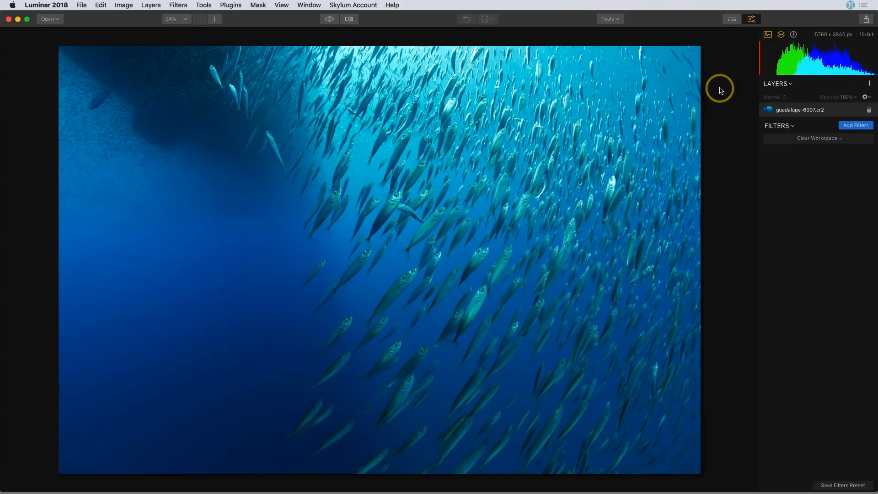
Apply the saved Shark RAW user preset to the fish school photo and hide the presets
{"action": "left_click", "coordinate": [732, 19]}
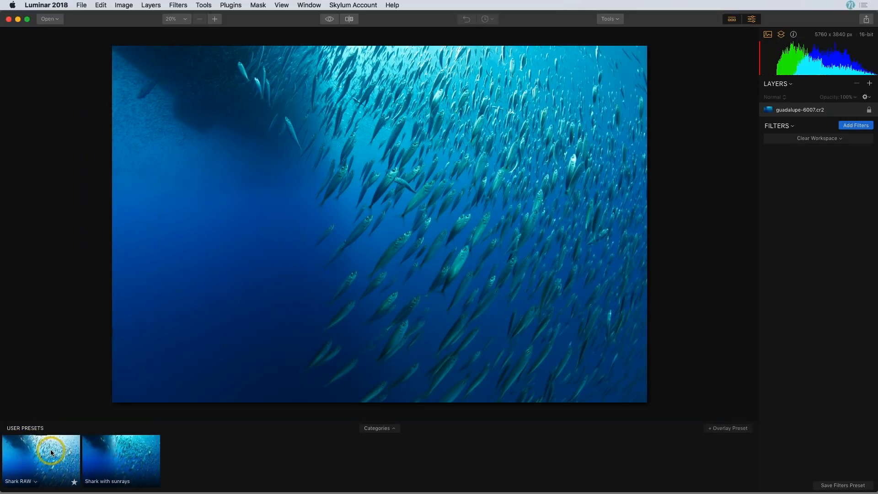
{"action": "left_click", "coordinate": [51, 452]}
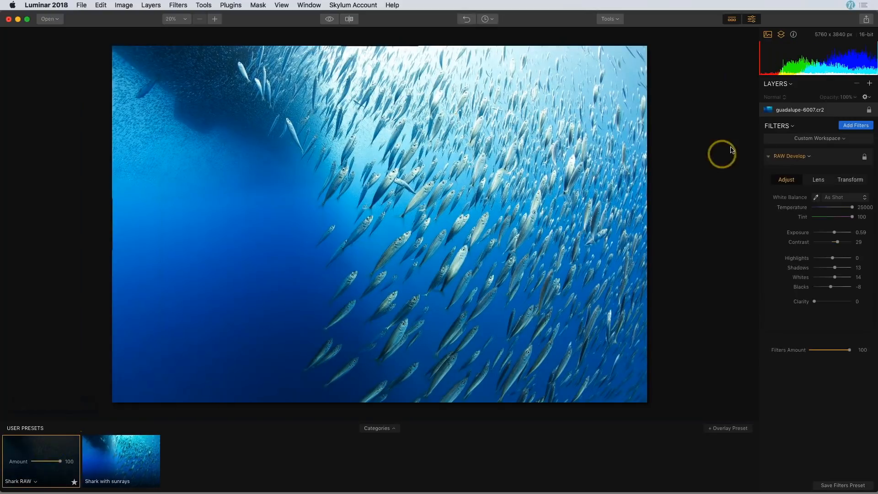
{"action": "left_click", "coordinate": [731, 19]}
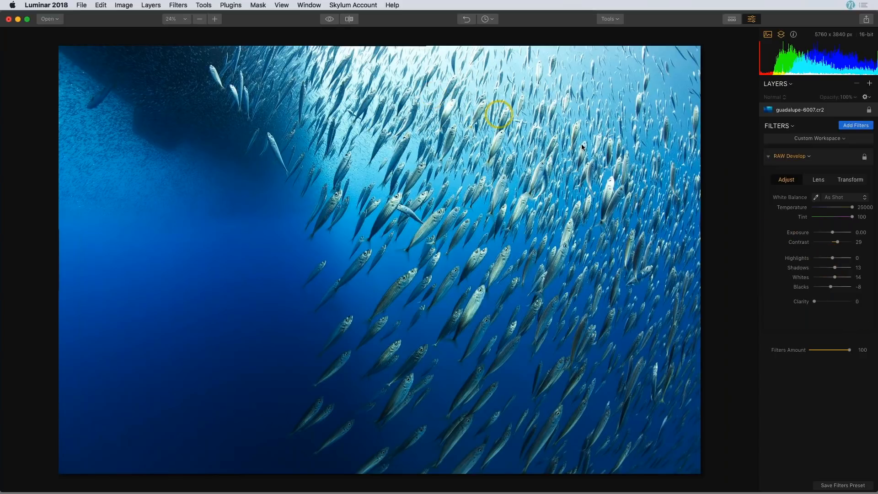
Set the RAW Develop filter's Highlights to -31 and Shadows to 39
{"action": "left_click_drag", "start_coordinate": [831, 260], "coordinate": [828, 258]}
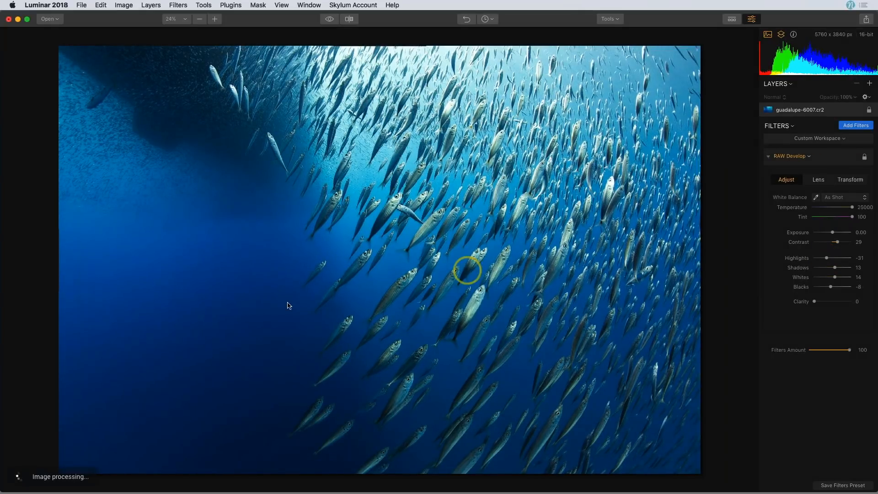
{"action": "left_click_drag", "start_coordinate": [836, 268], "coordinate": [836, 269]}
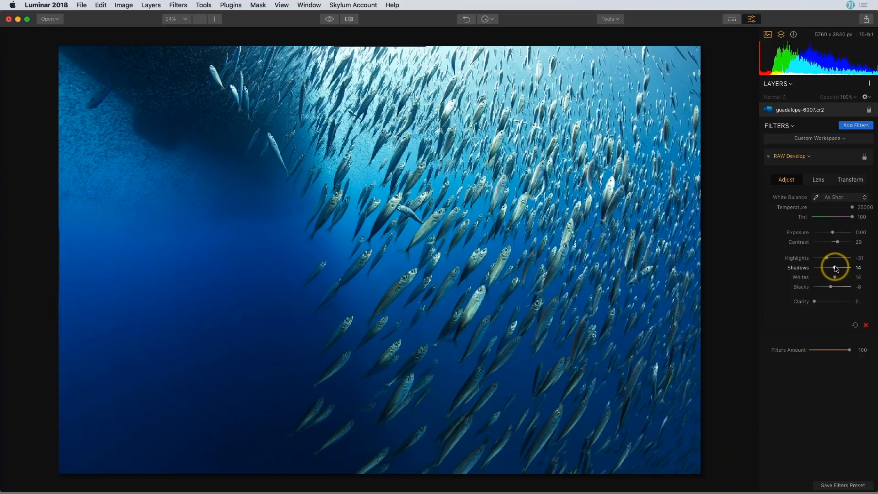
{"action": "left_click_drag", "start_coordinate": [835, 269], "coordinate": [840, 271]}
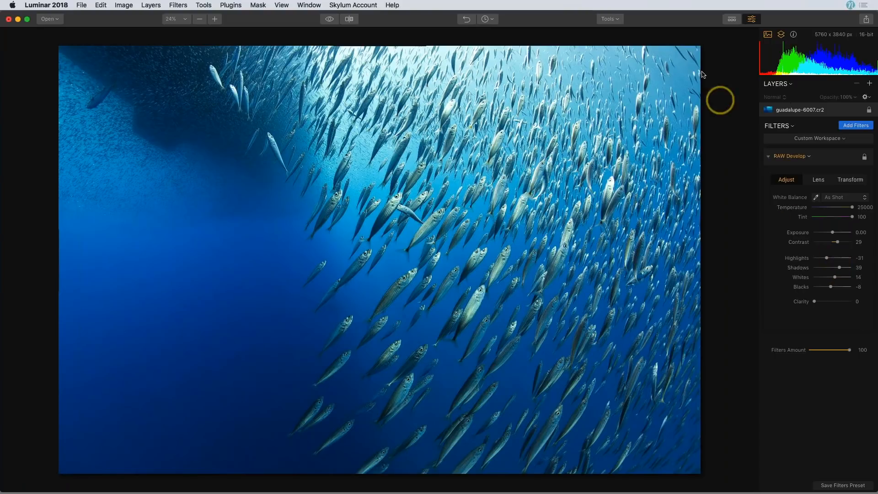
Overlay the Shark with sunrays user preset on a new adjustment layer above the fish school photo
{"action": "left_click", "coordinate": [733, 20]}
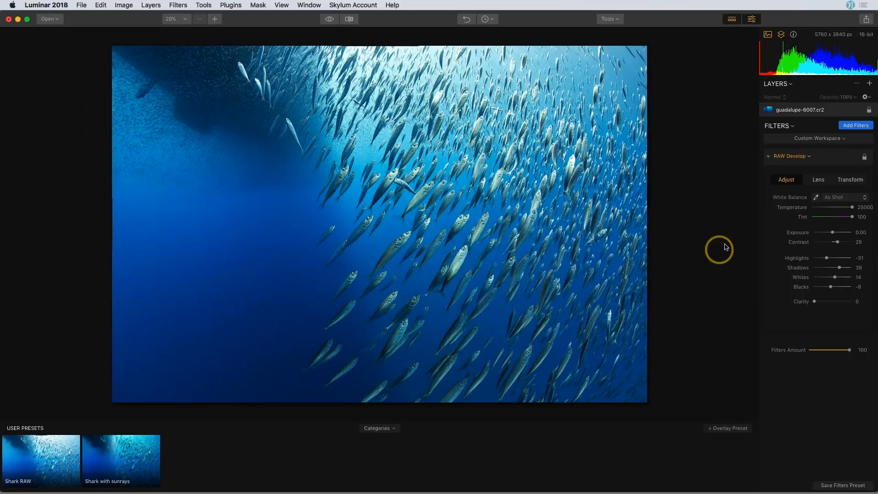
{"action": "left_click", "coordinate": [869, 84]}
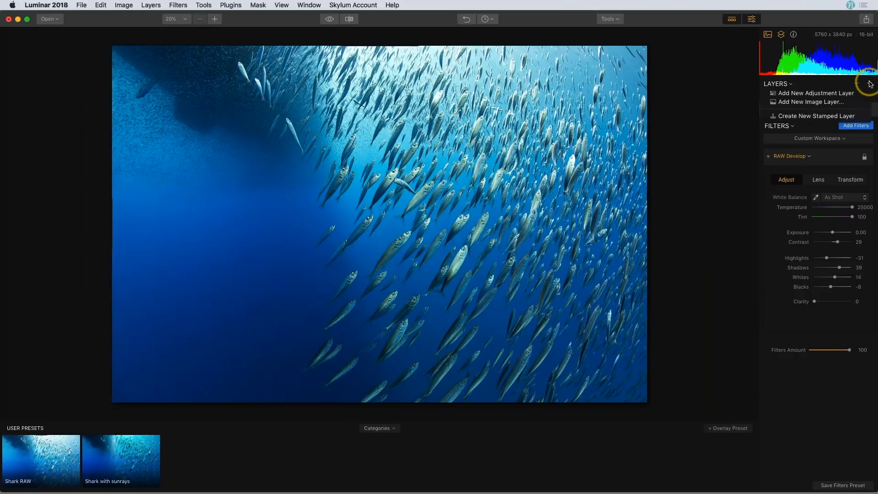
{"action": "left_click", "coordinate": [708, 110]}
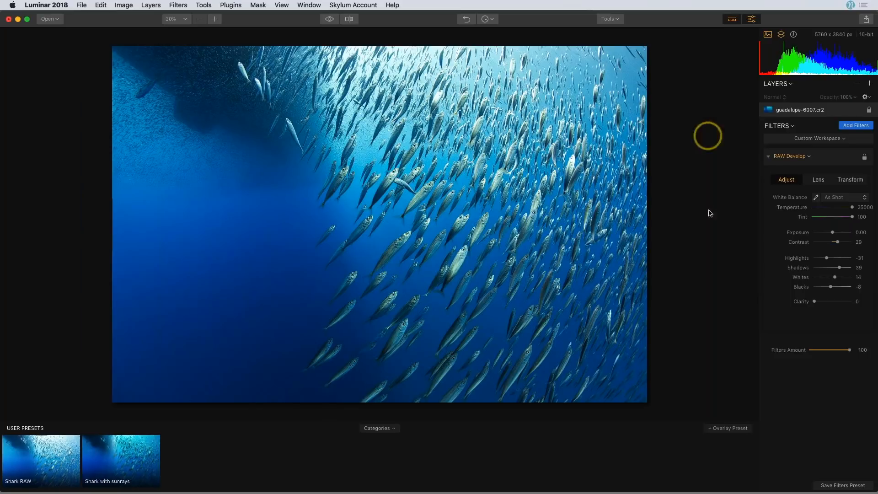
{"action": "left_click", "coordinate": [732, 430]}
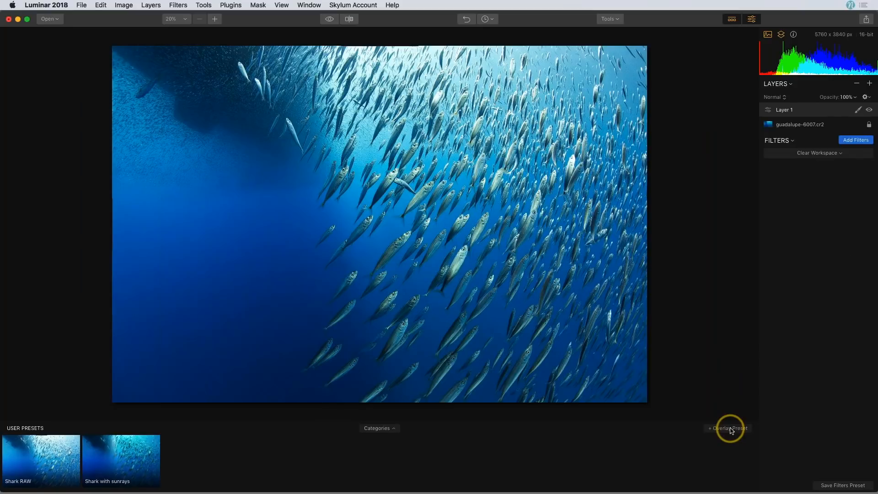
{"action": "left_click", "coordinate": [145, 444]}
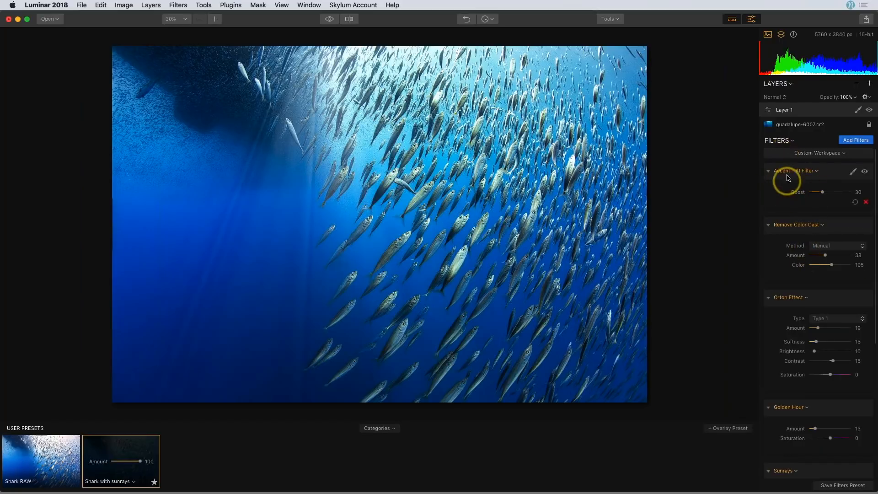
Review the filters applied on the adjustment layer and collapse them all
{"action": "scroll", "coordinate": [780, 200], "scroll_direction": "down", "scroll_amount": 7}
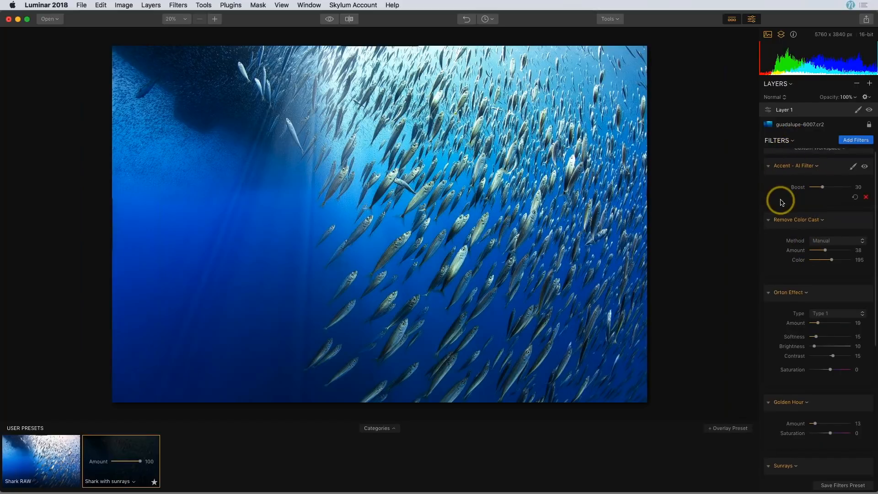
{"action": "scroll", "coordinate": [781, 200], "scroll_direction": "up", "scroll_amount": 7}
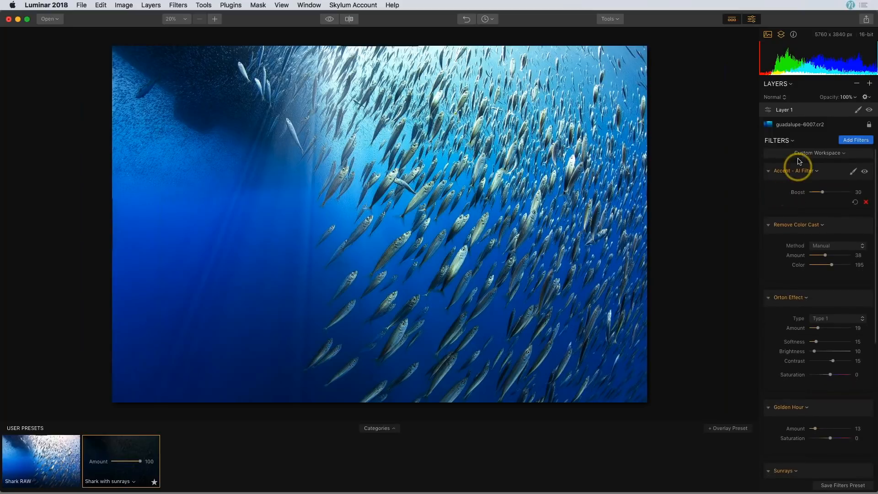
{"action": "left_click", "coordinate": [792, 141]}
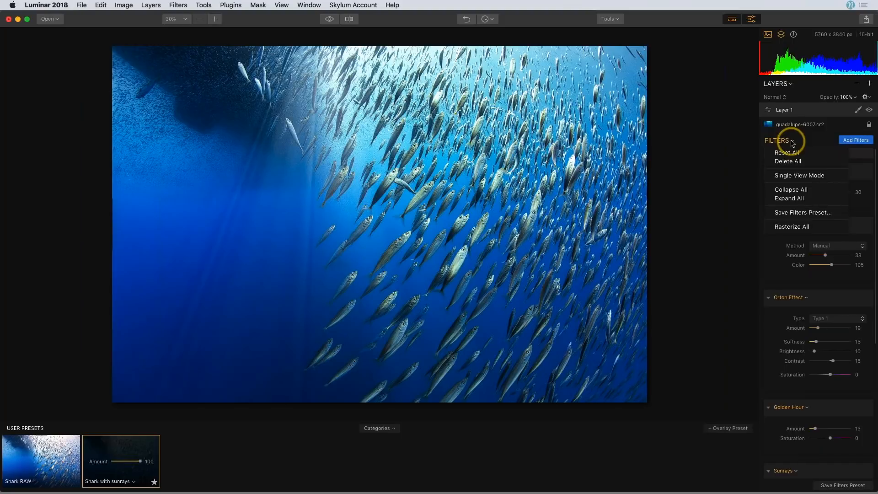
{"action": "left_click", "coordinate": [818, 190]}
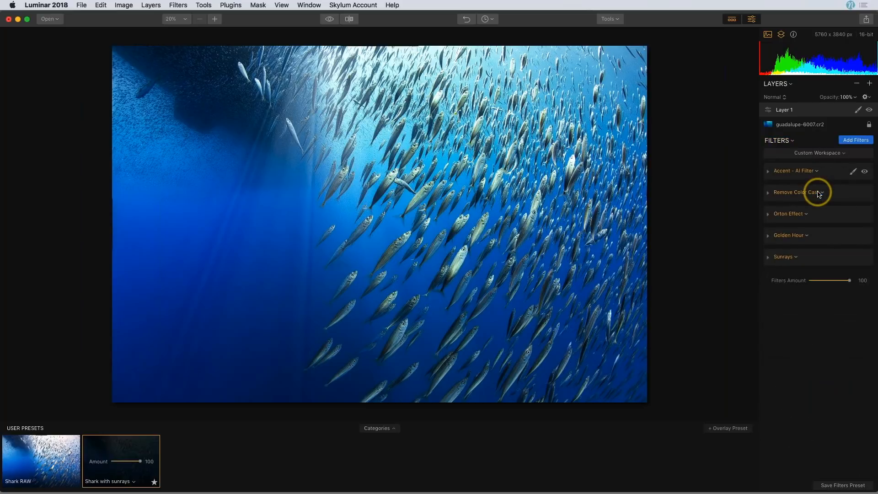
Turn on Single View Mode for the filters and set the Accent - AI Filter's Boost to 44
{"action": "left_click", "coordinate": [796, 141]}
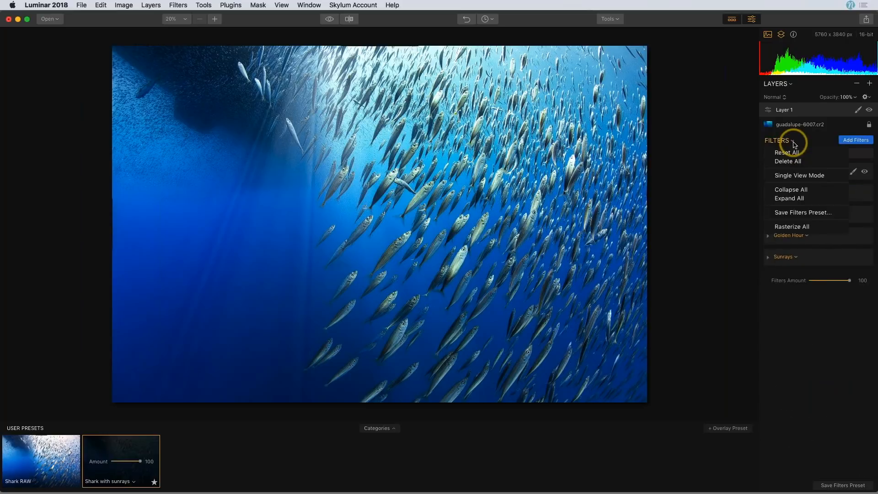
{"action": "left_click", "coordinate": [798, 198]}
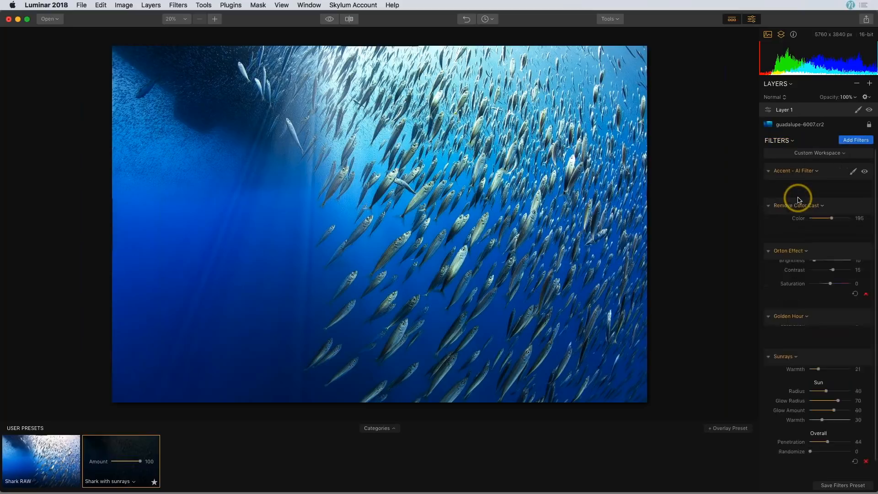
{"action": "left_click", "coordinate": [791, 141]}
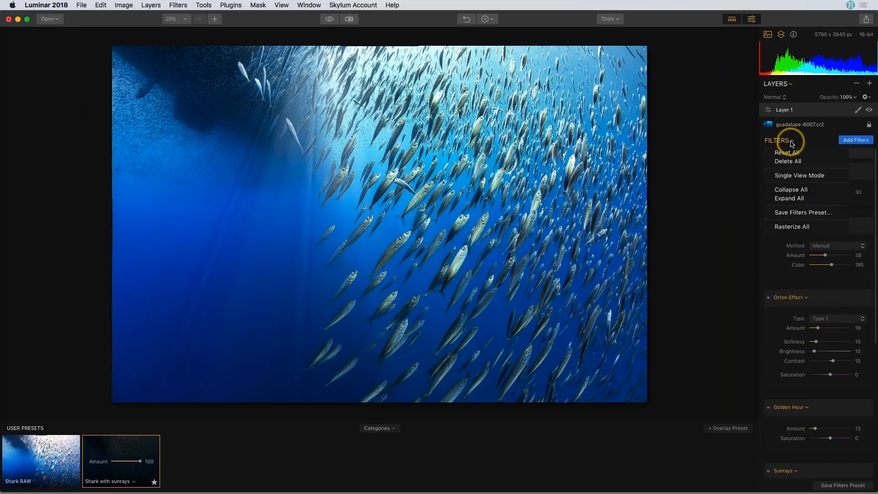
{"action": "left_click", "coordinate": [808, 177]}
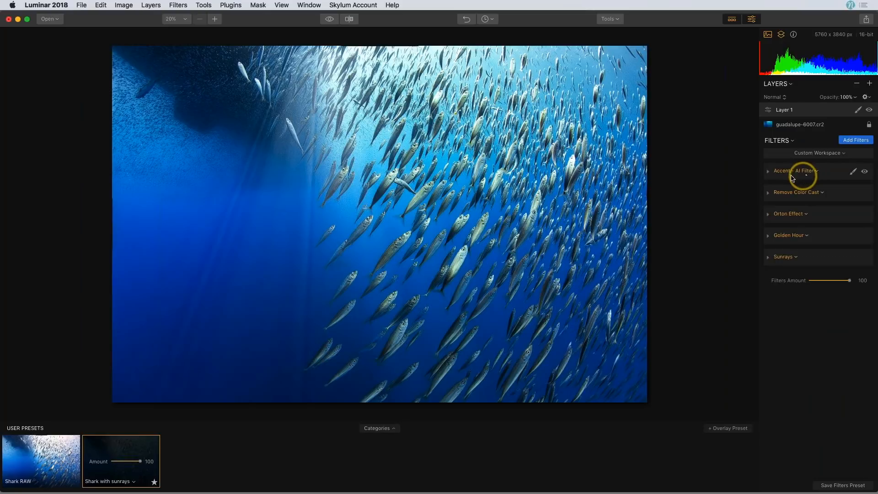
{"action": "left_click", "coordinate": [769, 172]}
{"action": "left_click_drag", "start_coordinate": [822, 192], "coordinate": [829, 198]}
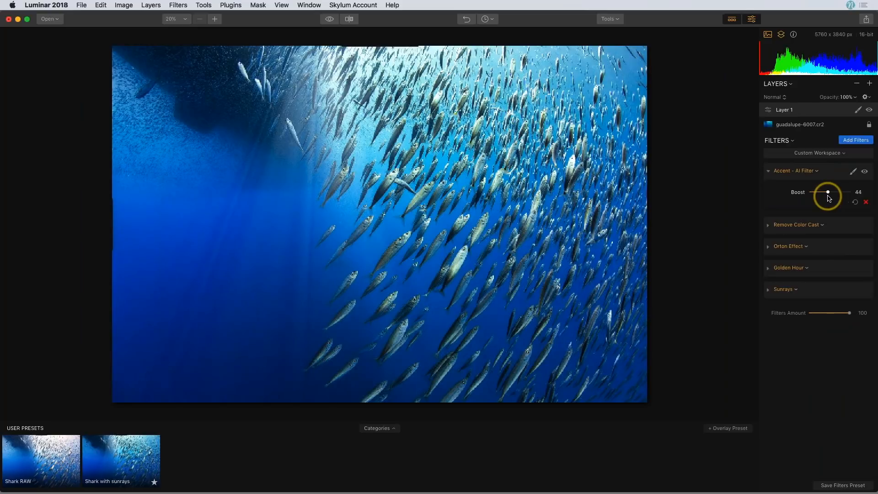
Expand the Sunrays filter, compare the photo without and with it, and set its sun center X to 54
{"action": "left_click", "coordinate": [768, 290]}
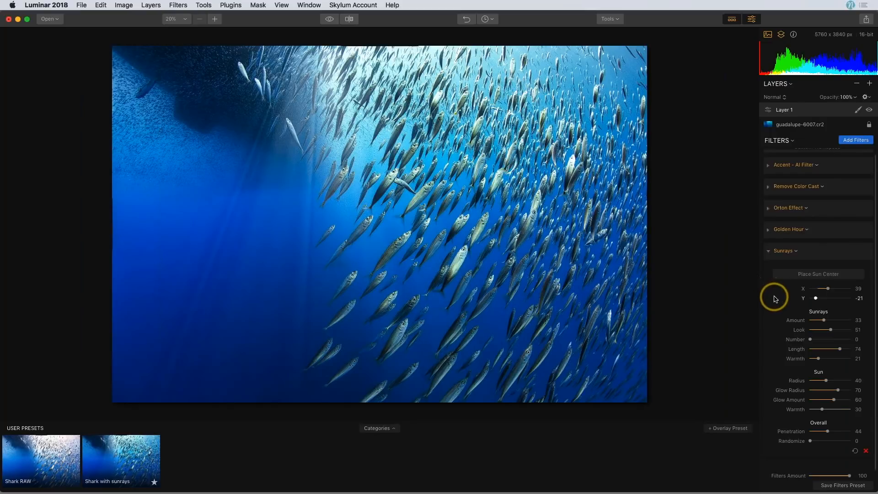
{"action": "left_click", "coordinate": [865, 252]}
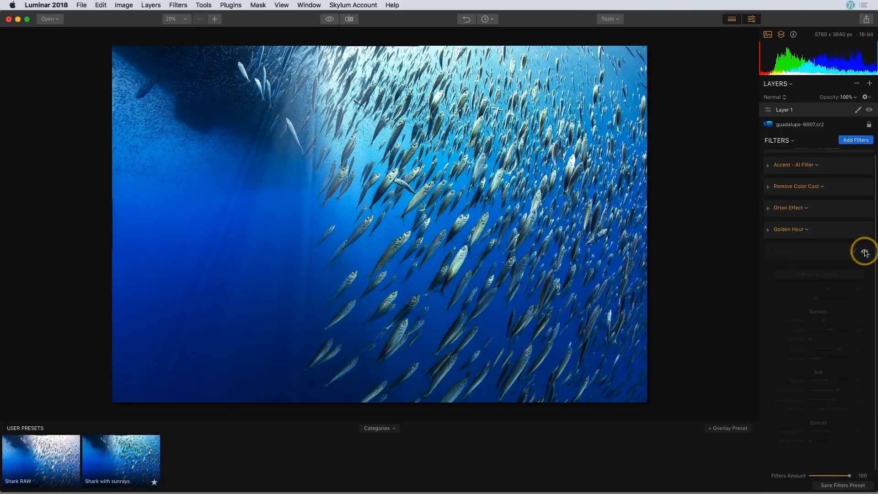
{"action": "left_click", "coordinate": [865, 252]}
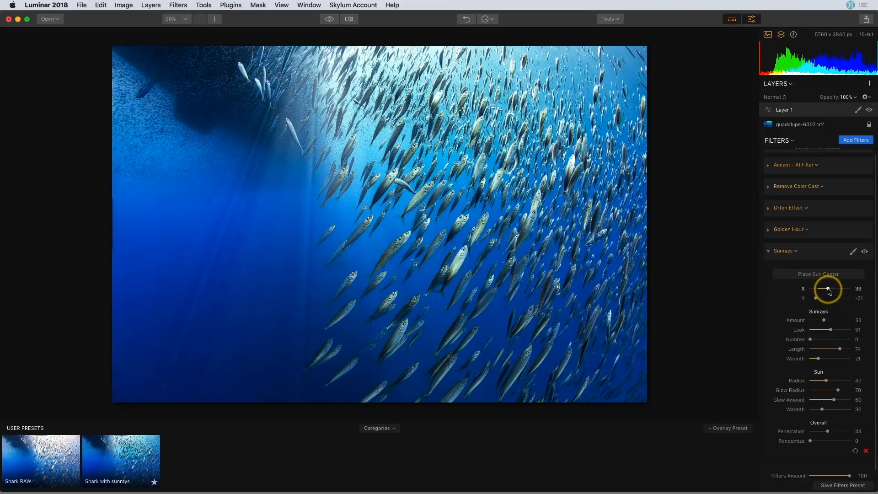
{"action": "left_click_drag", "start_coordinate": [828, 289], "coordinate": [832, 290]}
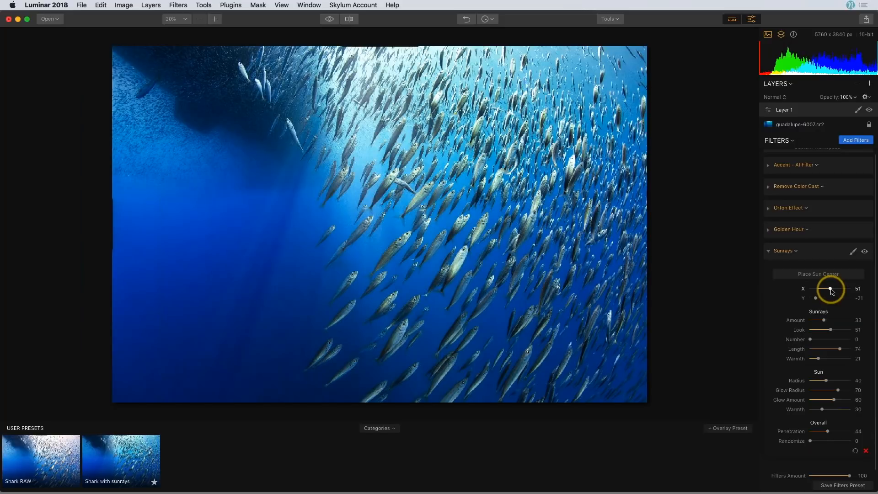
{"action": "left_click_drag", "start_coordinate": [832, 292], "coordinate": [833, 292]}
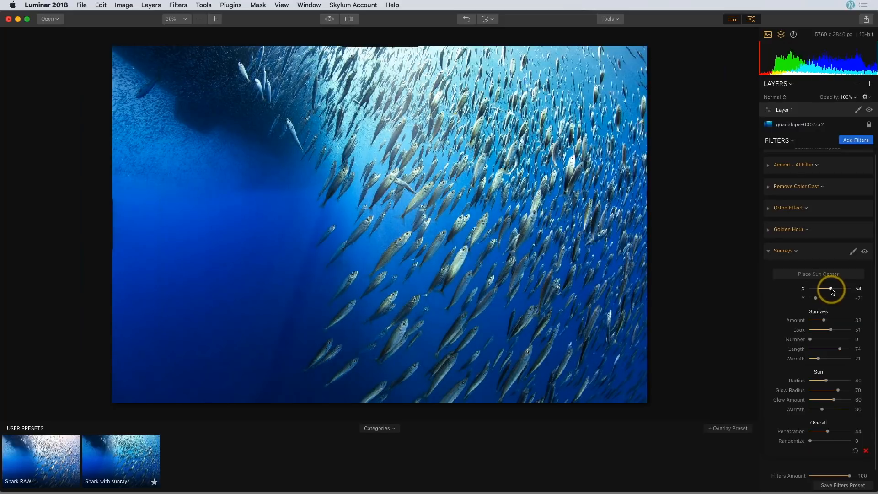
Compare the photo repeatedly with the Sunrays filter off and on
{"action": "left_click", "coordinate": [864, 252]}
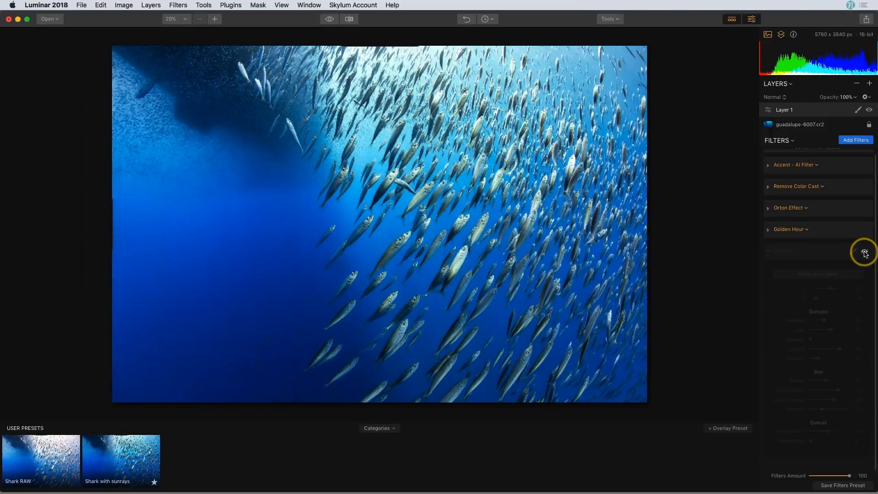
{"action": "left_click", "coordinate": [865, 252]}
{"action": "left_click", "coordinate": [865, 252]}
{"action": "left_click", "coordinate": [865, 252]}
{"action": "left_click", "coordinate": [865, 253]}
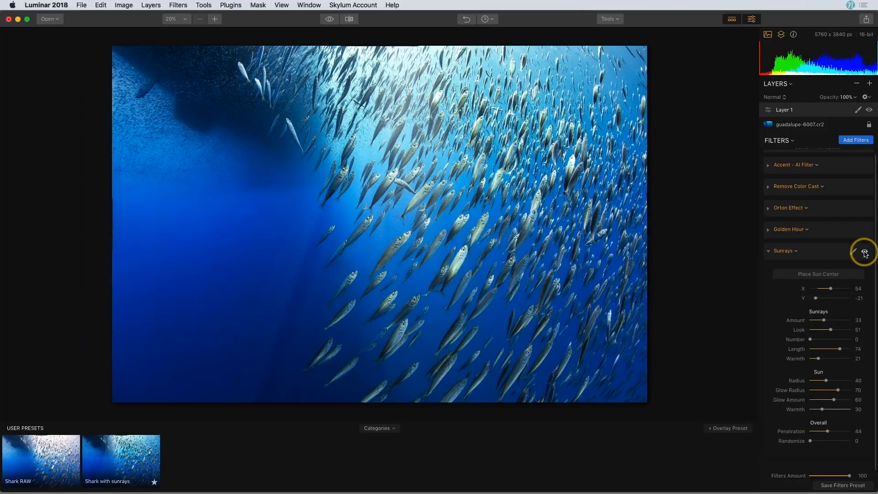
{"action": "left_click", "coordinate": [865, 252]}
{"action": "left_click", "coordinate": [865, 253]}
Set the Sunrays filter's sun center X to 61 and compare the photo without and with the filter
{"action": "left_click_drag", "start_coordinate": [831, 289], "coordinate": [832, 291]}
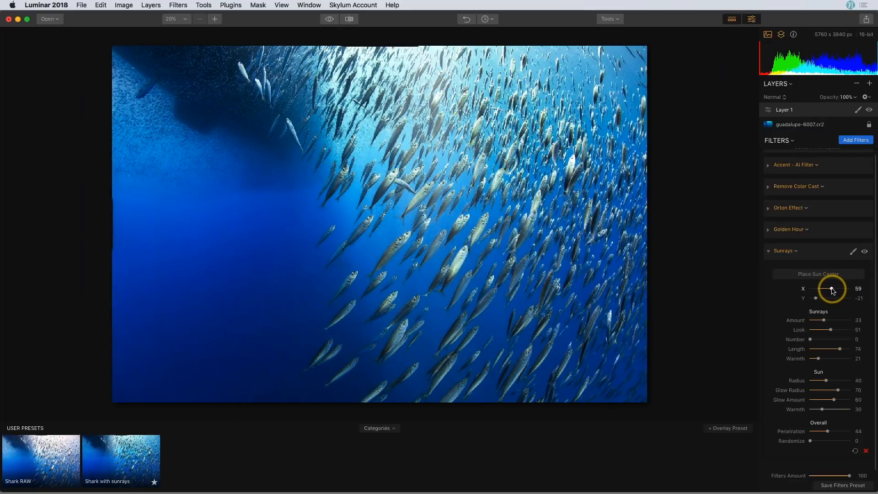
{"action": "left_click_drag", "start_coordinate": [834, 291], "coordinate": [832, 291]}
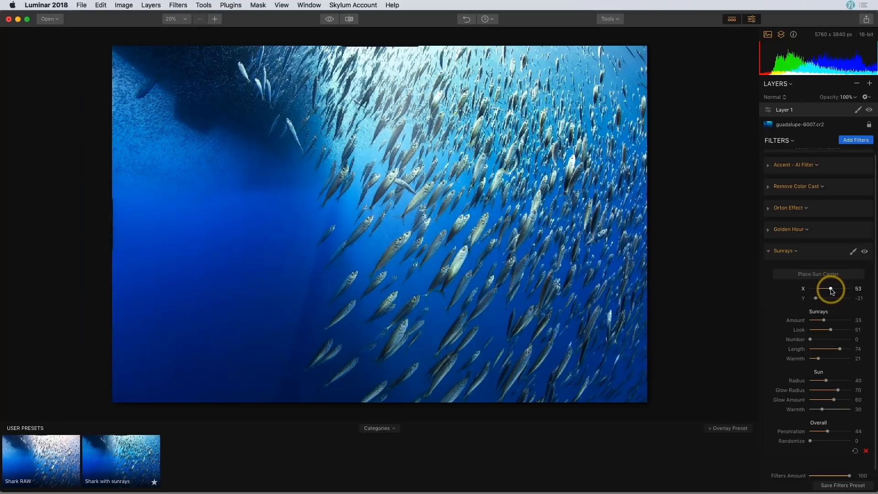
{"action": "left_click_drag", "start_coordinate": [832, 291], "coordinate": [833, 292]}
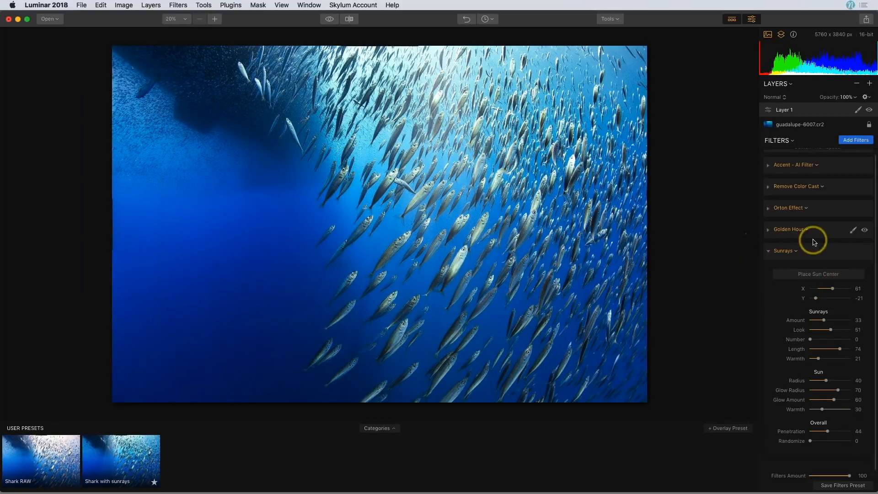
{"action": "left_click", "coordinate": [865, 252]}
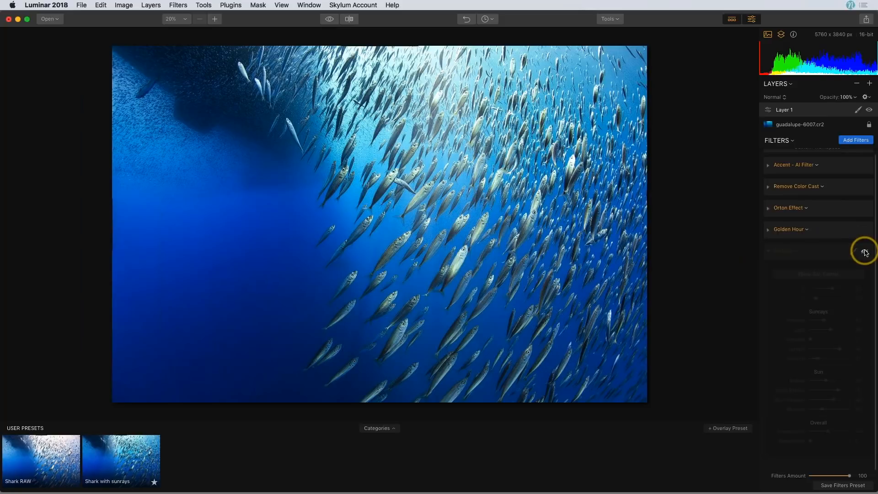
{"action": "left_click", "coordinate": [865, 251]}
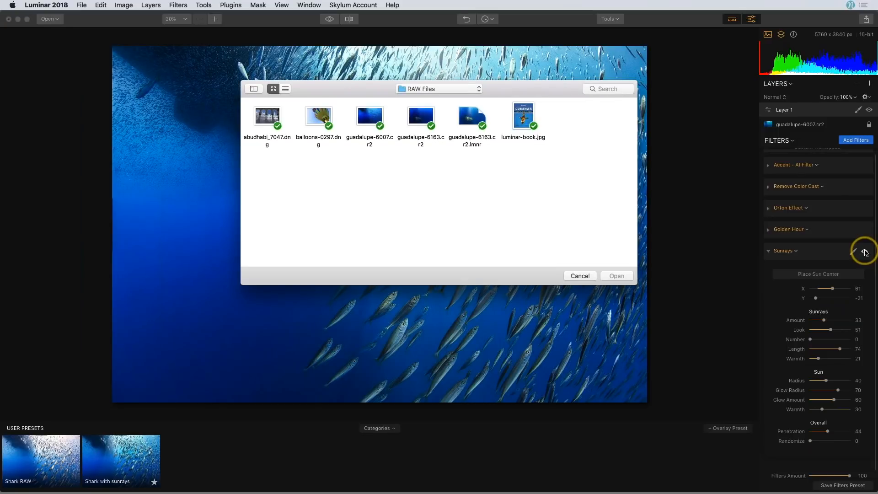
{"action": "left_click", "coordinate": [577, 276]}
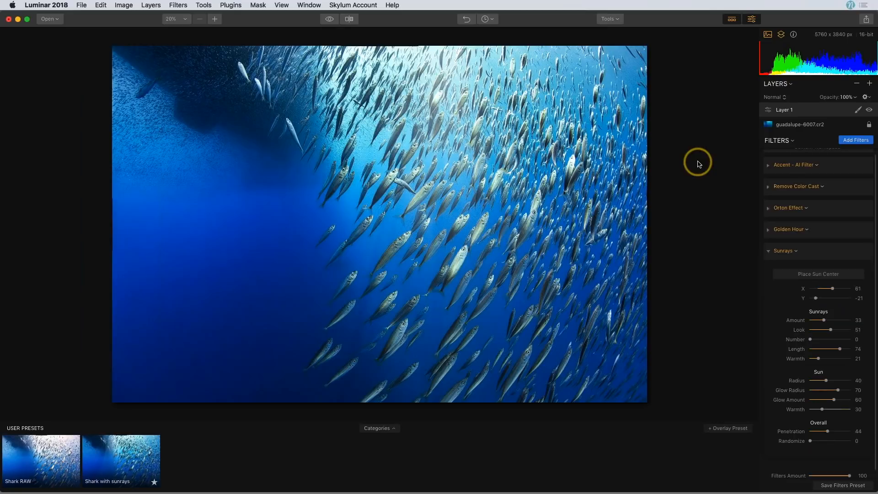
{"action": "left_click", "coordinate": [853, 251]}
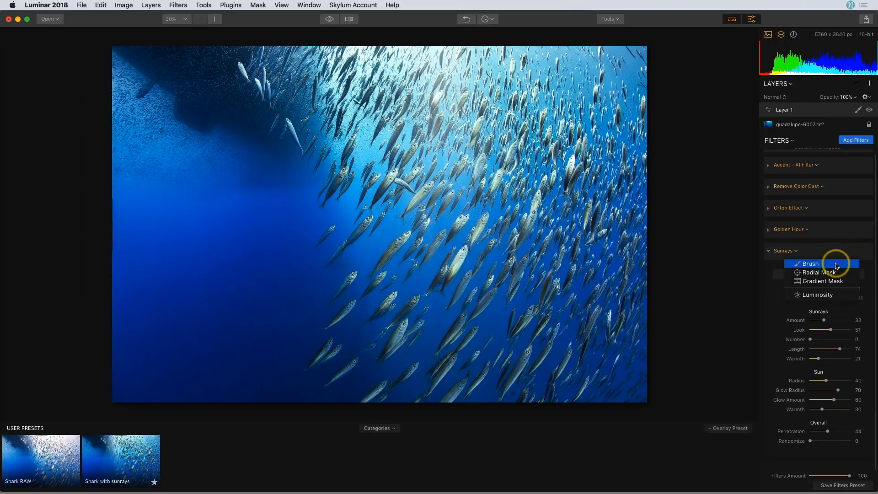
{"action": "left_click", "coordinate": [836, 265]}
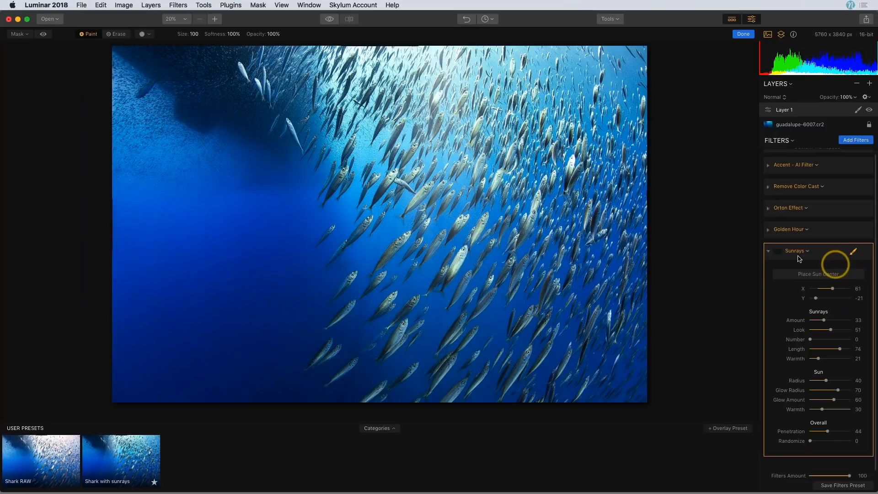
{"action": "left_click", "coordinate": [119, 34]}
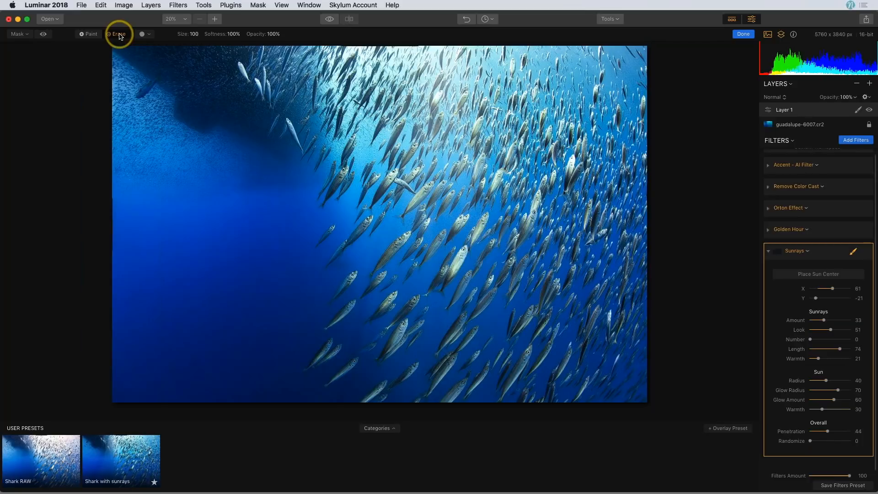
{"action": "left_click", "coordinate": [743, 34]}
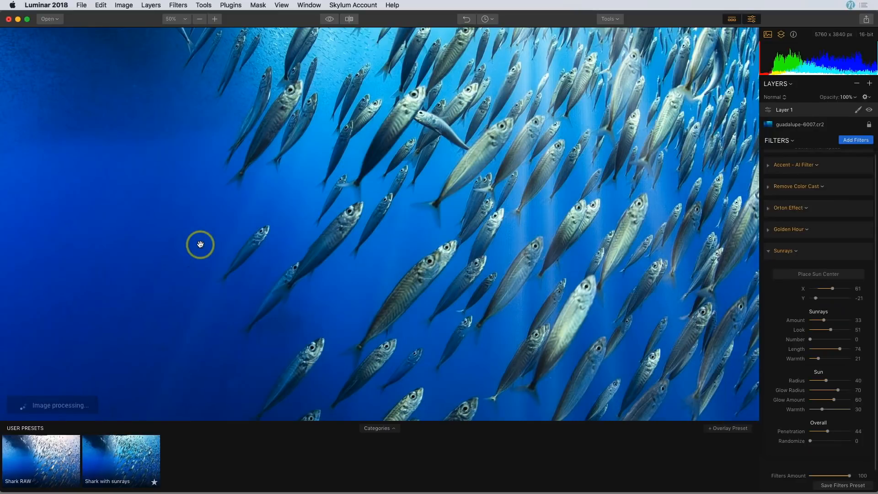
Collapse the Sunrays filter and disable it on the adjustment layer
{"action": "left_click_drag", "start_coordinate": [200, 244], "coordinate": [226, 228]}
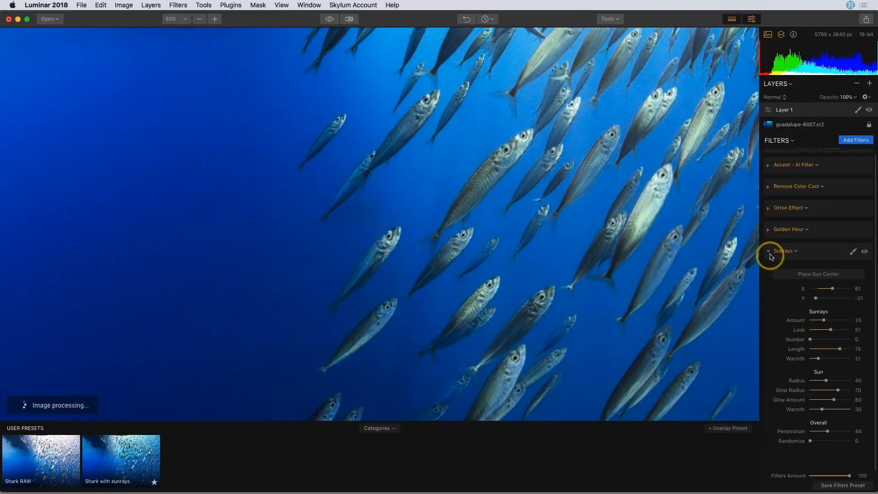
{"action": "left_click", "coordinate": [771, 254]}
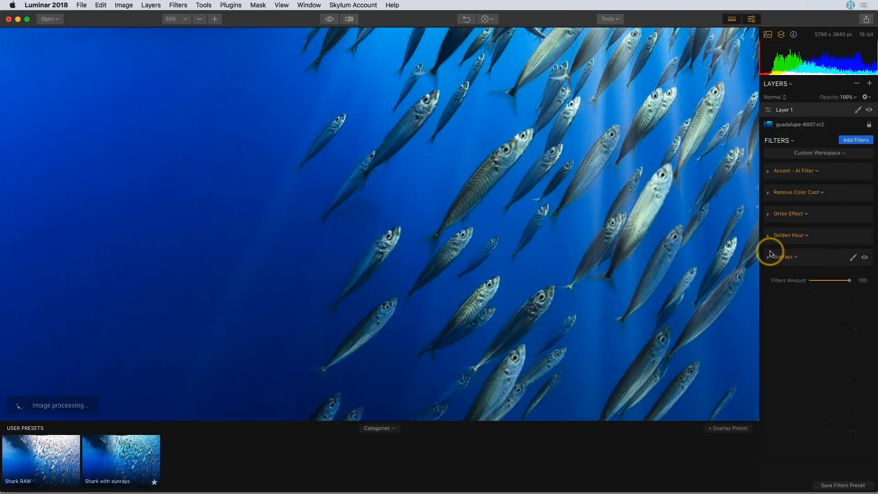
{"action": "left_click", "coordinate": [865, 258]}
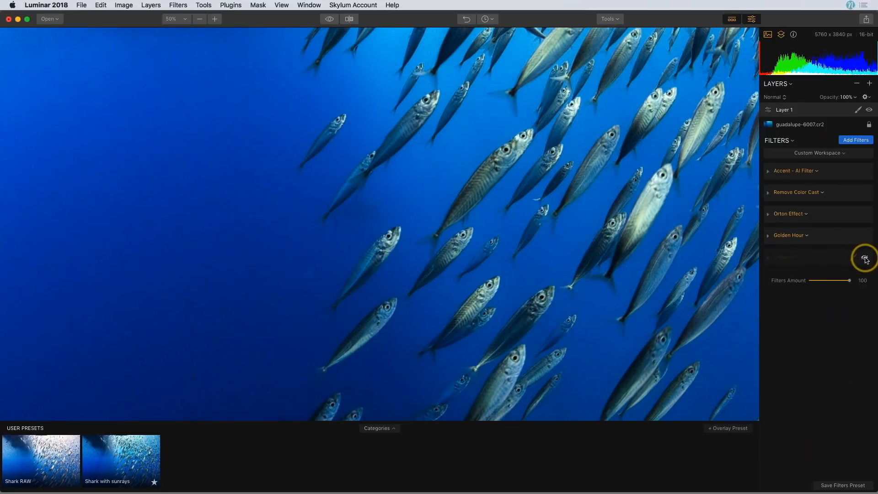
Add a Denoise filter to the adjustment layer and set its Luminosity to 29 and Color to 51
{"action": "left_click", "coordinate": [856, 140]}
{"action": "left_click", "coordinate": [683, 230]}
{"action": "left_click", "coordinate": [671, 36]}
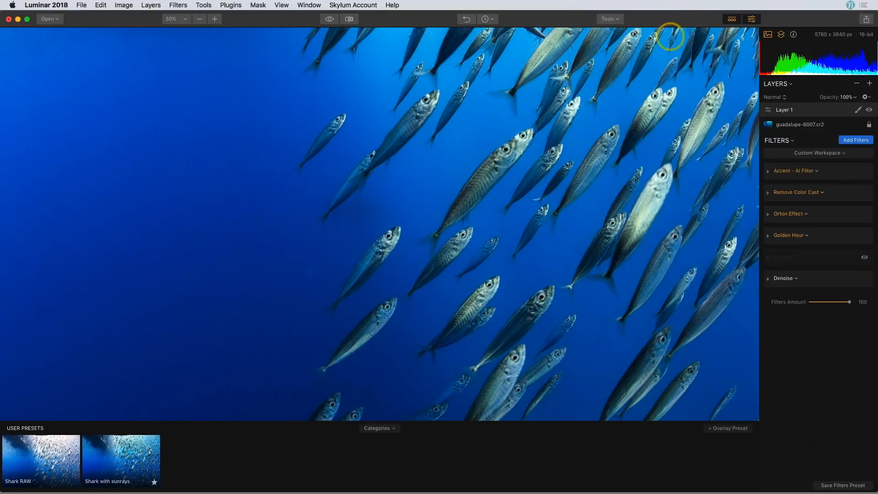
{"action": "left_click", "coordinate": [768, 278]}
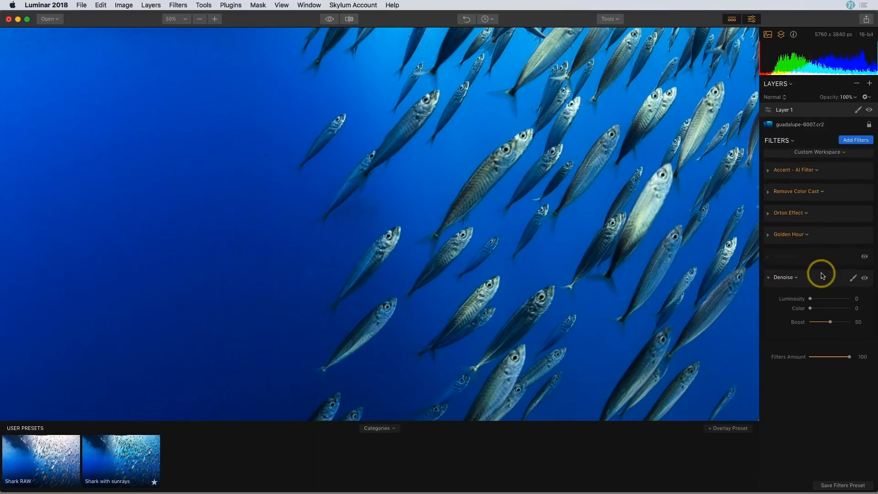
{"action": "left_click_drag", "start_coordinate": [811, 300], "coordinate": [822, 302]}
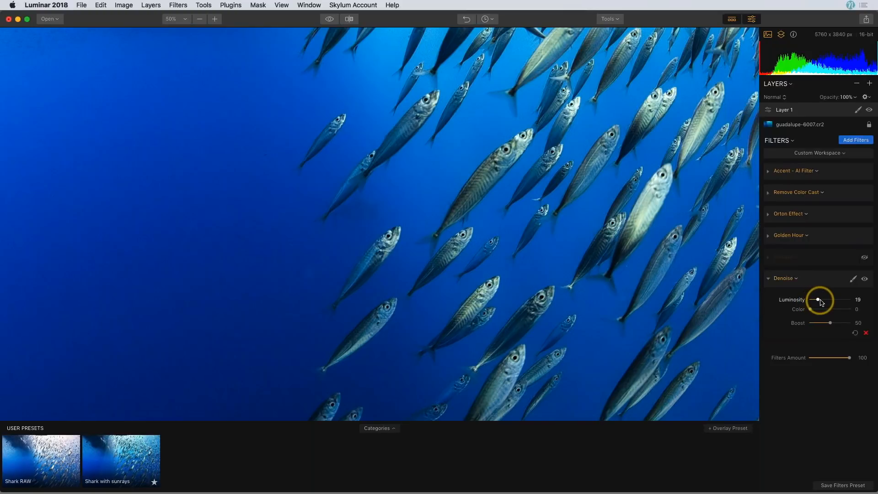
{"action": "left_click_drag", "start_coordinate": [821, 302], "coordinate": [847, 300]}
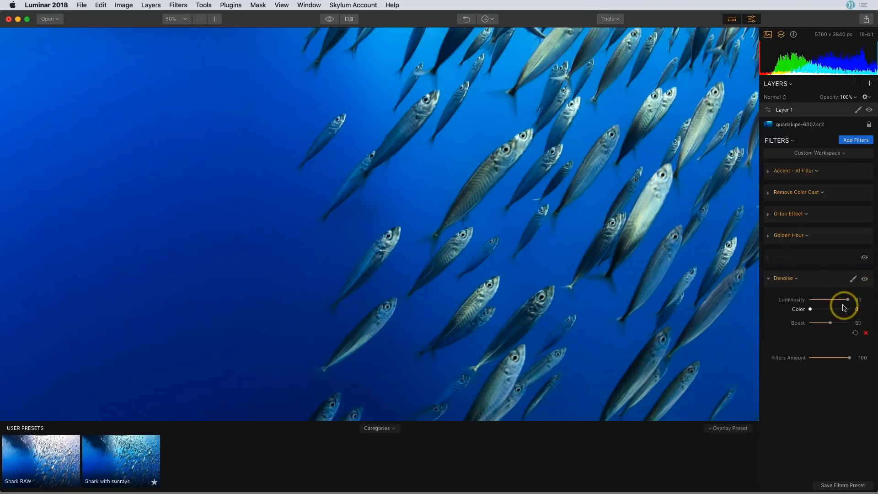
{"action": "left_click_drag", "start_coordinate": [848, 301], "coordinate": [822, 303]}
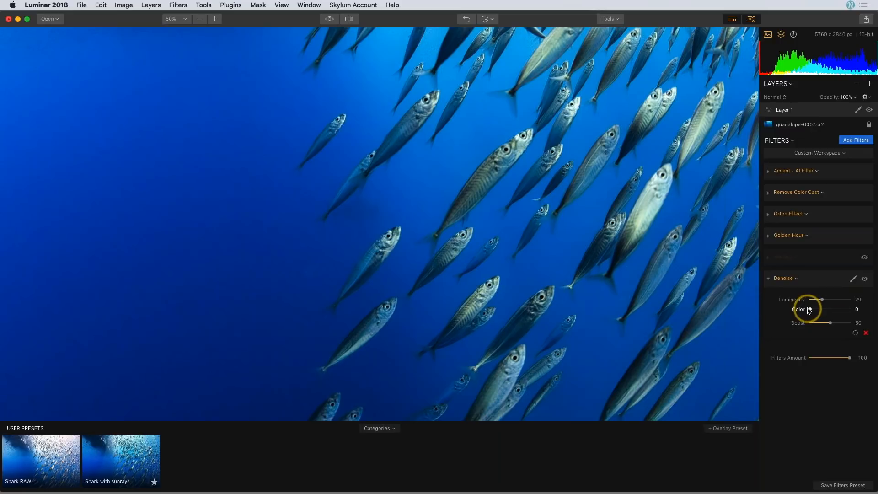
{"action": "left_click_drag", "start_coordinate": [810, 310], "coordinate": [830, 310]}
Compare the photo without and with Denoise, examine the fish at 100%, and fit the whole photo in view
{"action": "left_click", "coordinate": [864, 279]}
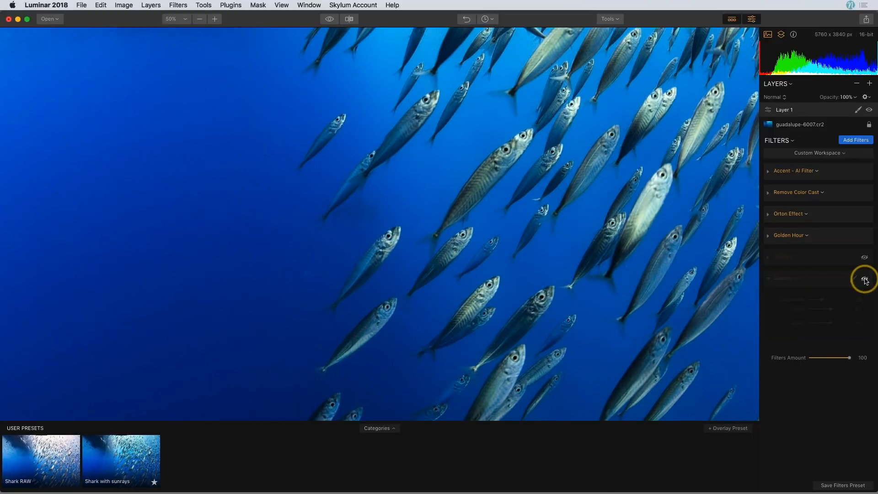
{"action": "left_click", "coordinate": [864, 279]}
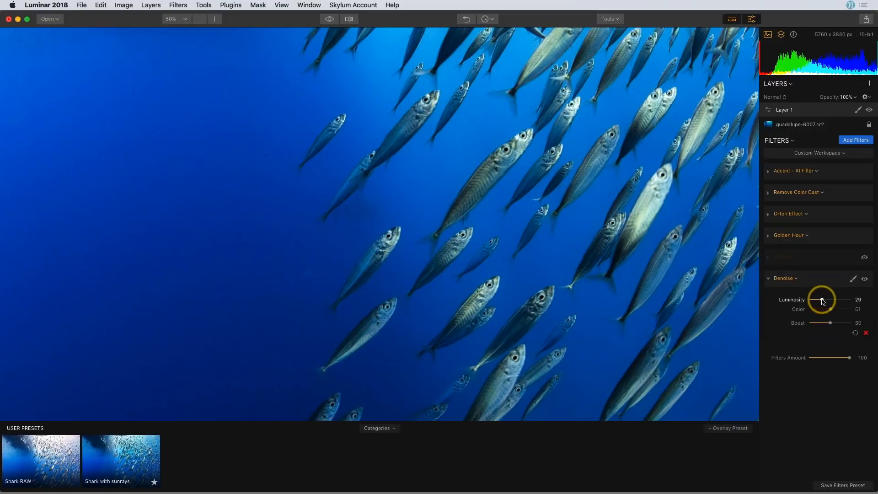
{"action": "key", "text": "super+1"}
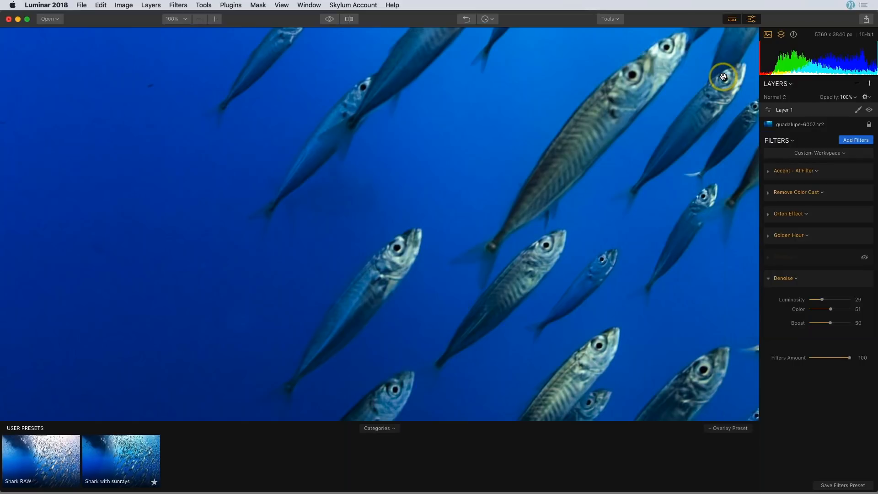
{"action": "left_click_drag", "start_coordinate": [723, 76], "coordinate": [311, 241]}
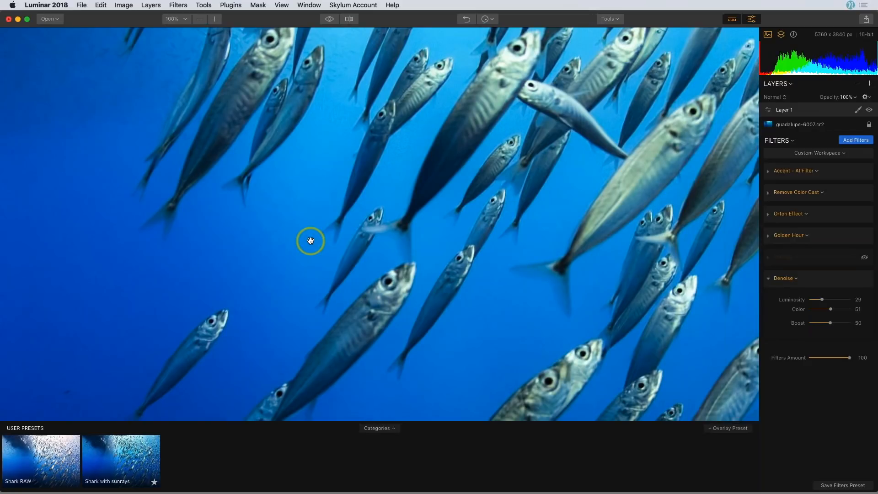
{"action": "key", "text": "super+0"}
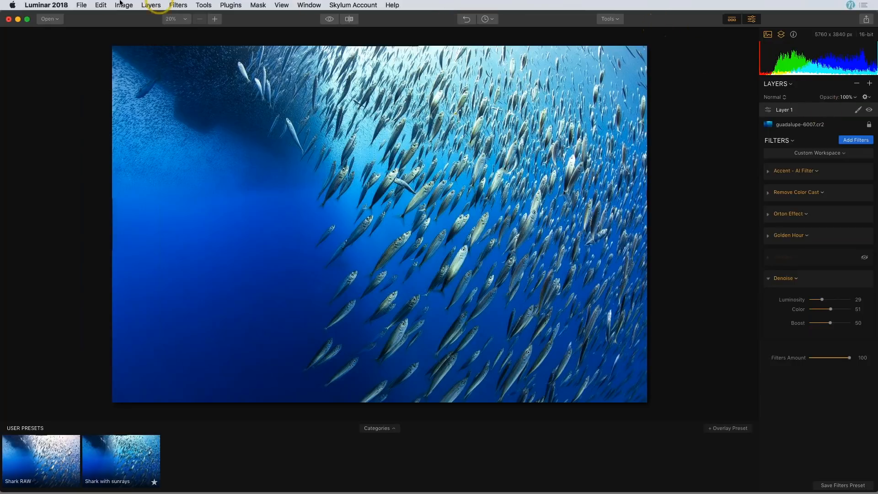
Open the plugin installation options, examine which host applications are supported, and close the dialog
{"action": "left_click", "coordinate": [52, 7]}
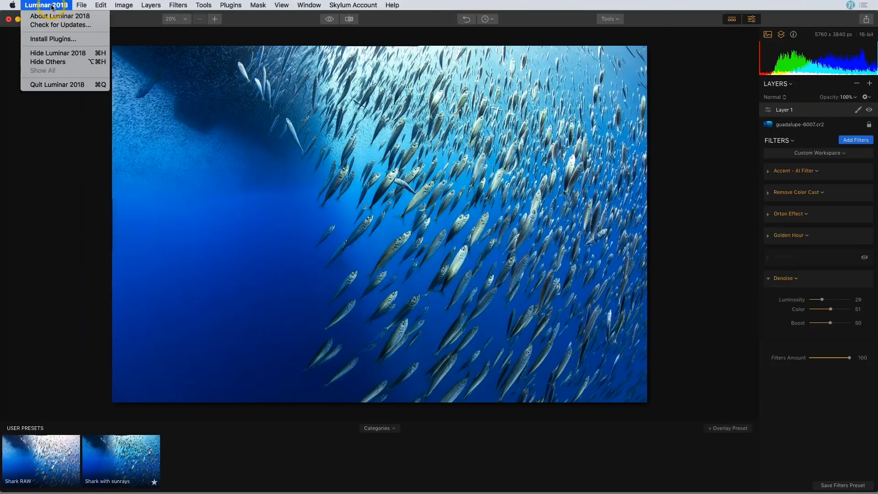
{"action": "left_click", "coordinate": [94, 42]}
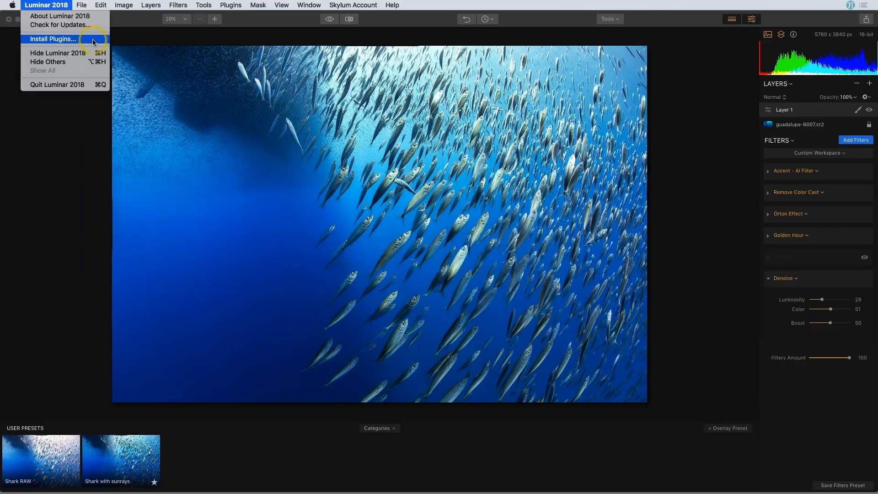
{"action": "left_click", "coordinate": [93, 41]}
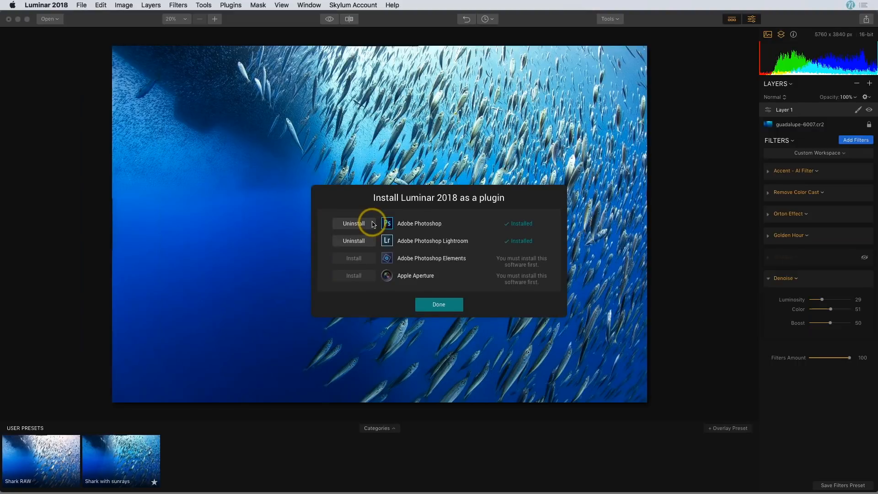
{"action": "key", "text": "Return"}
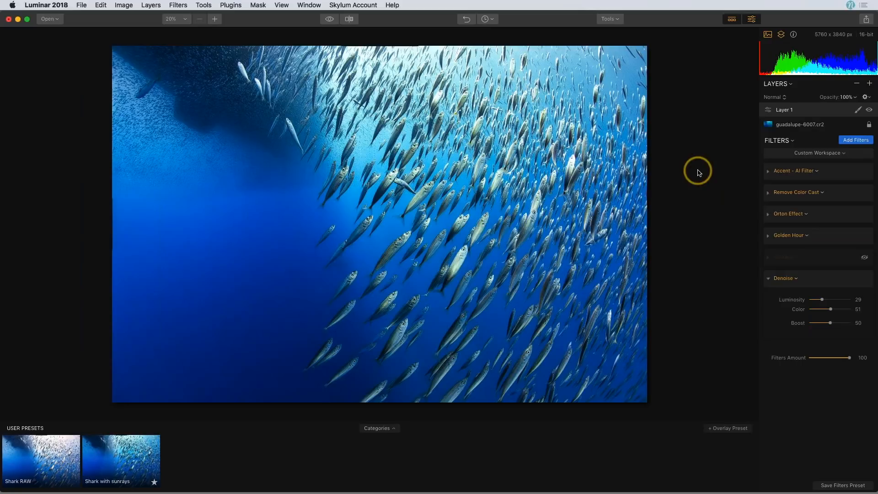
Open abudhabi_7047.dng from the RAW Files folder
{"action": "key", "text": "super+Tab"}
{"action": "key", "text": "super+o"}
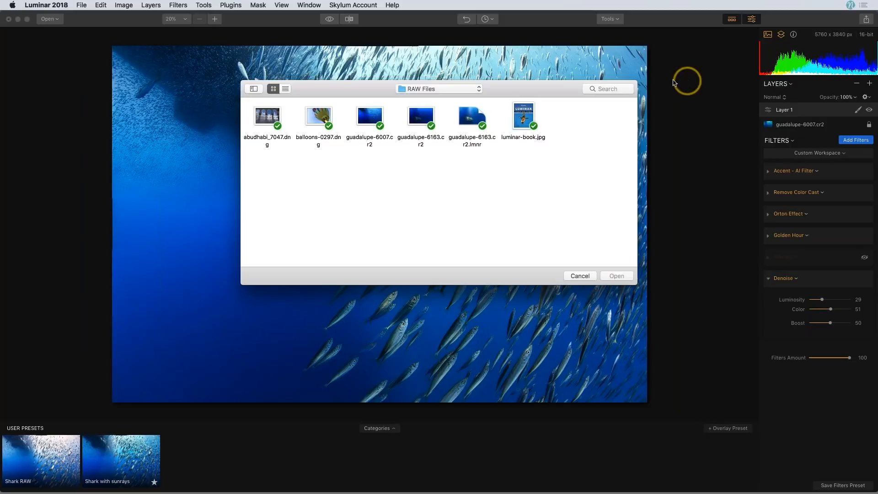
{"action": "left_click", "coordinate": [269, 122]}
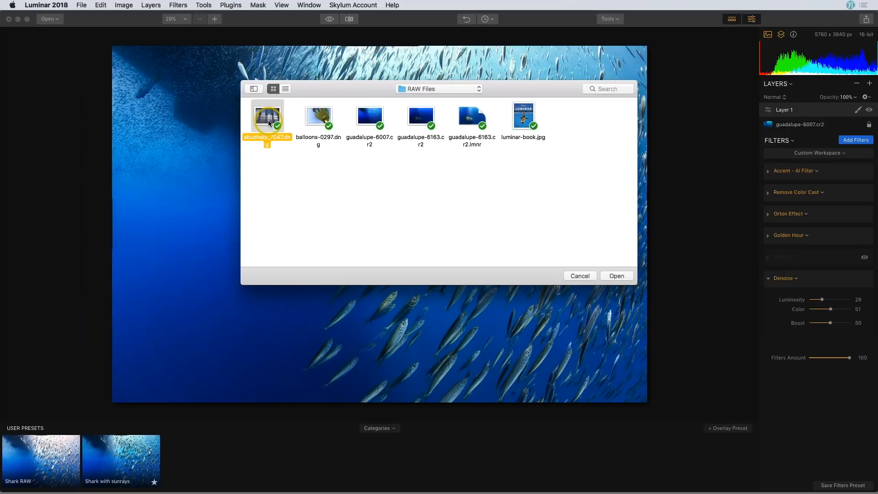
{"action": "double_click", "coordinate": [269, 123]}
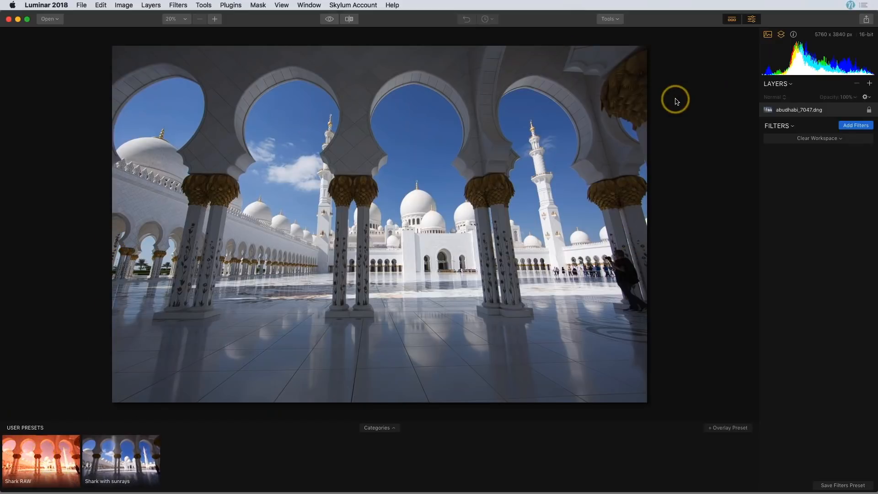
Hide the presets, add a RAW Develop filter to the mosque photo, and expand its Transform settings
{"action": "left_click", "coordinate": [732, 20]}
{"action": "left_click", "coordinate": [863, 129]}
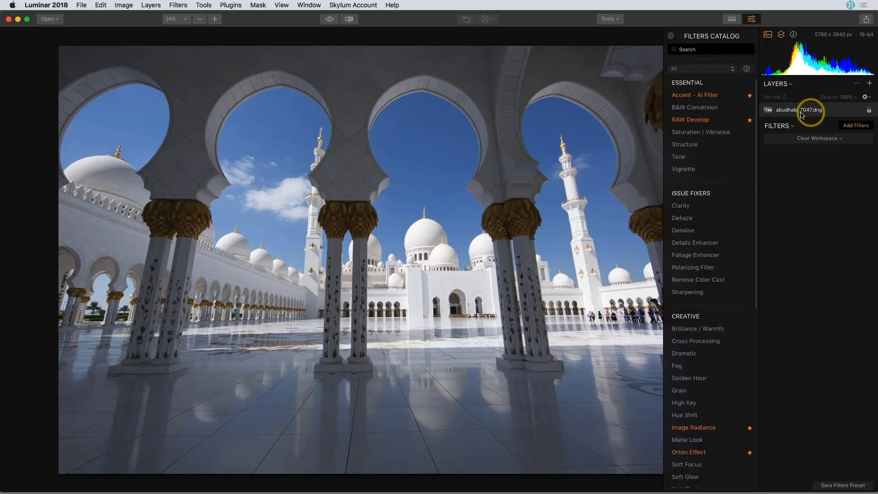
{"action": "left_click", "coordinate": [725, 120]}
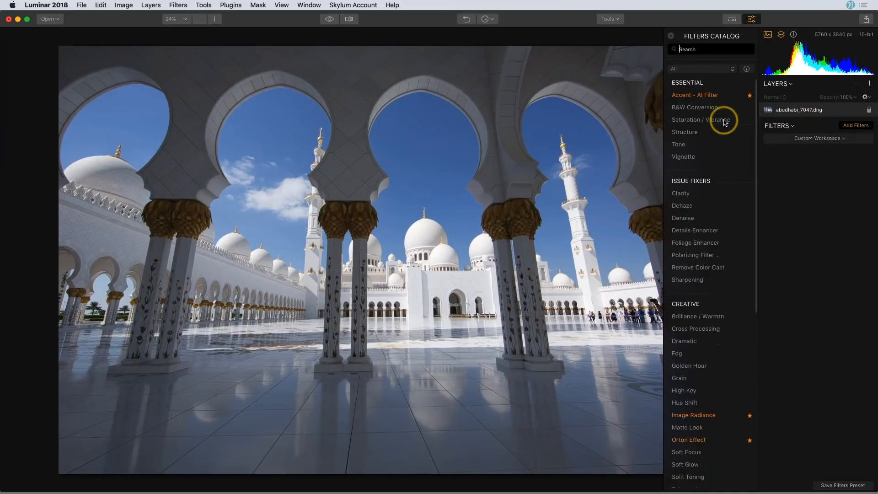
{"action": "left_click", "coordinate": [671, 36]}
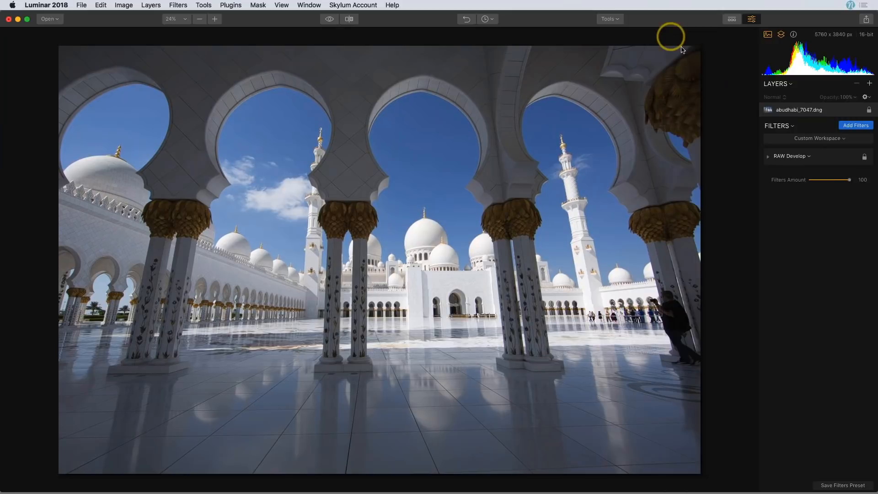
{"action": "left_click", "coordinate": [769, 157]}
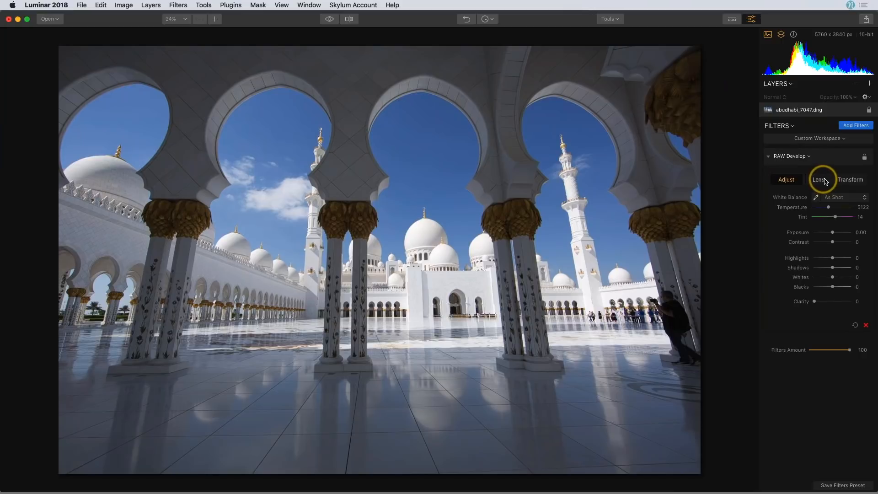
{"action": "left_click", "coordinate": [849, 181]}
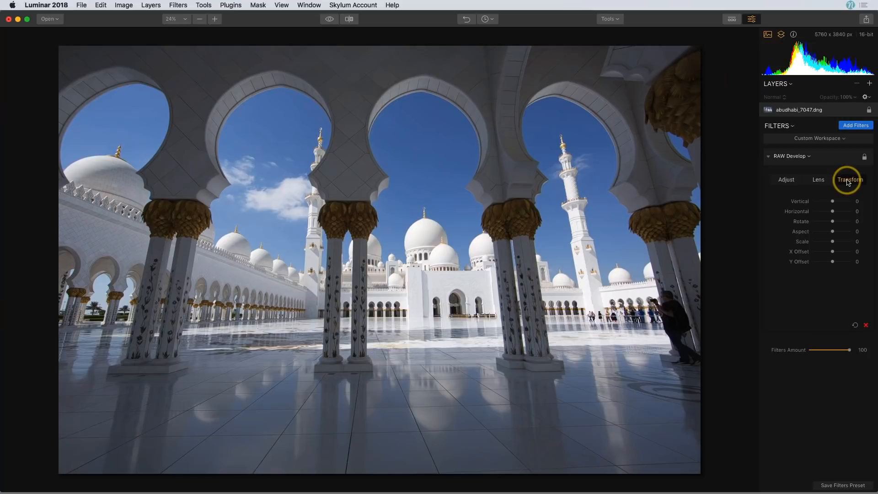
Try Transform values of Vertical 16 and Horizontal -12, and reset the RAW Develop filter
{"action": "left_click_drag", "start_coordinate": [843, 200], "coordinate": [830, 215]}
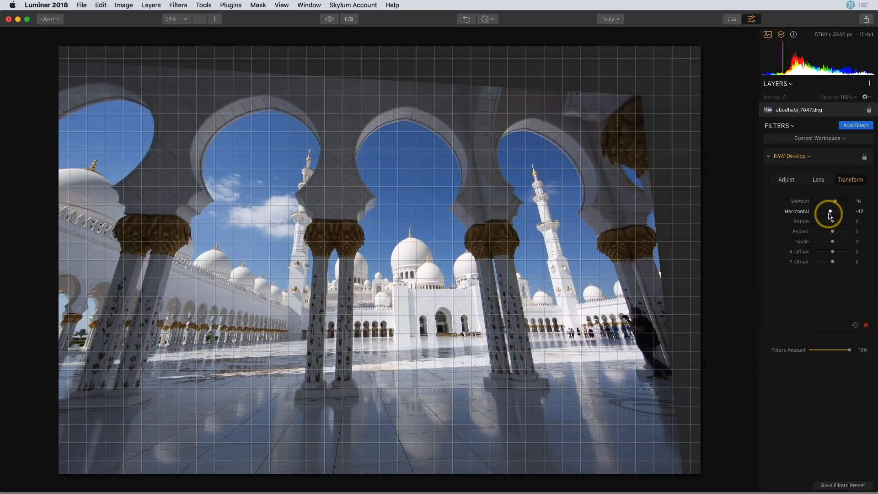
{"action": "left_click", "coordinate": [855, 324]}
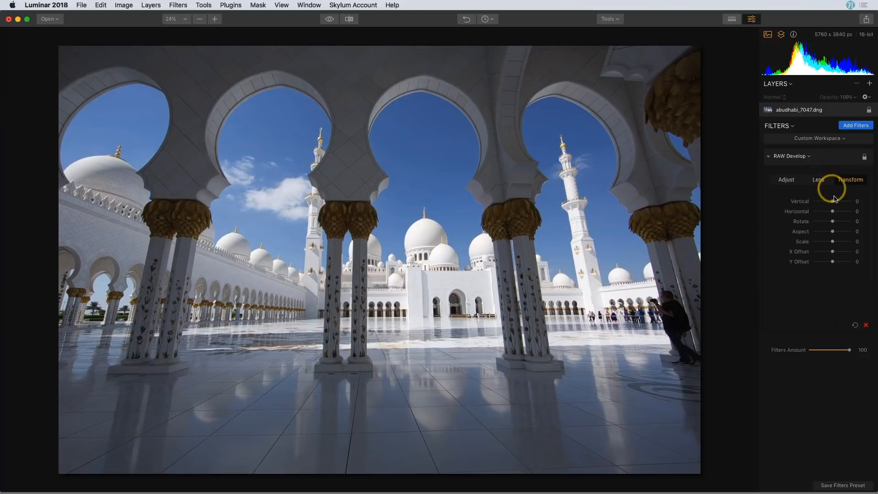
Correct the photo's perspective by setting Transform Vertical to -24 and Horizontal to 6
{"action": "left_click_drag", "start_coordinate": [834, 201], "coordinate": [832, 204]}
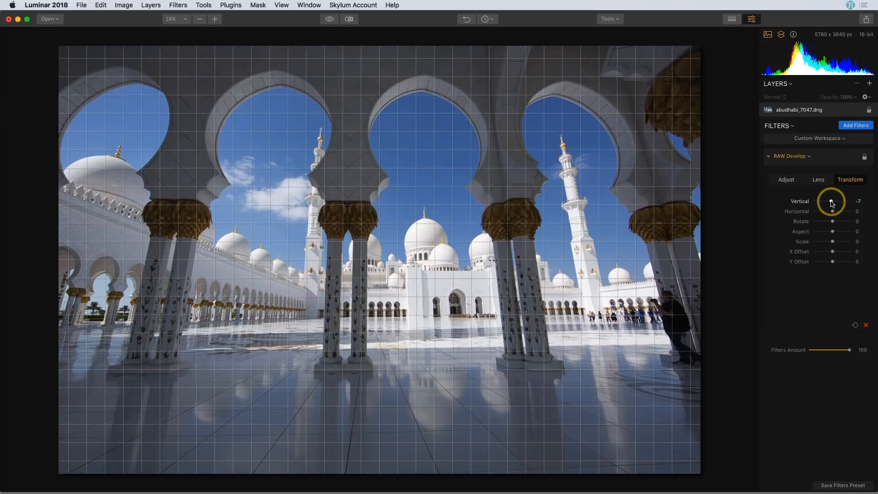
{"action": "left_click_drag", "start_coordinate": [832, 204], "coordinate": [830, 204]}
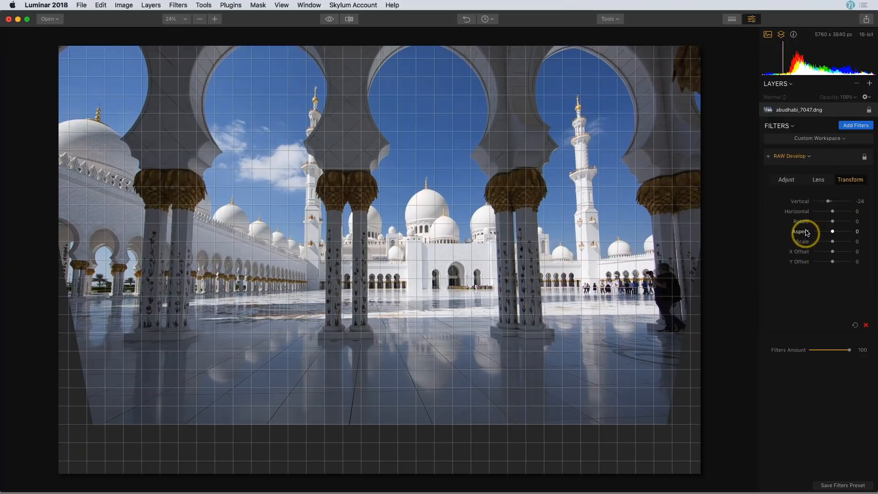
{"action": "mouse_move", "coordinate": [832, 222]}
{"action": "left_mouse_down"}
{"action": "mouse_move", "coordinate": [824, 226]}
{"action": "mouse_move", "coordinate": [834, 226]}
{"action": "left_mouse_up"}
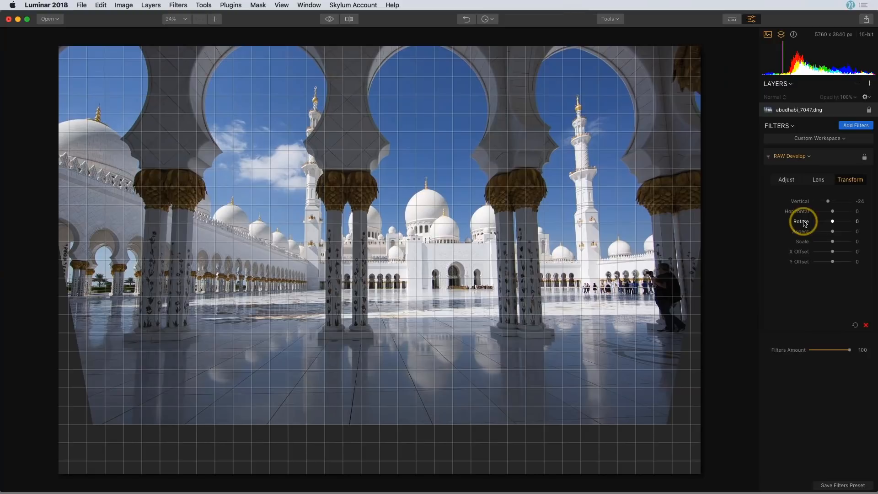
{"action": "left_click_drag", "start_coordinate": [832, 211], "coordinate": [834, 213]}
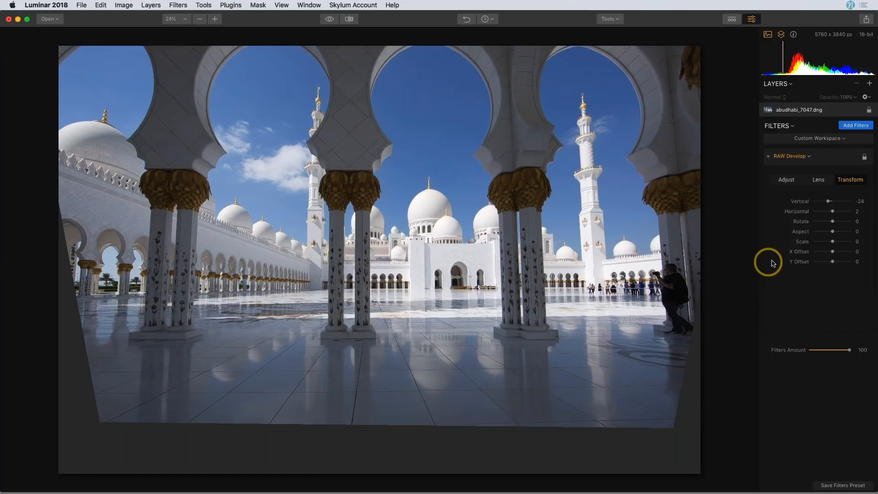
{"action": "left_click_drag", "start_coordinate": [832, 211], "coordinate": [834, 214]}
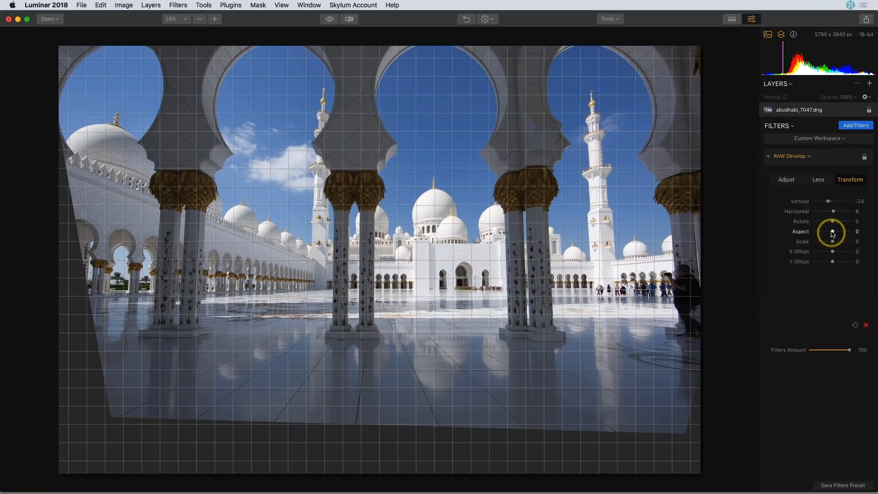
Try a Transform Aspect of -36, reset it, and set Aspect to -17
{"action": "left_click_drag", "start_coordinate": [832, 232], "coordinate": [827, 234]}
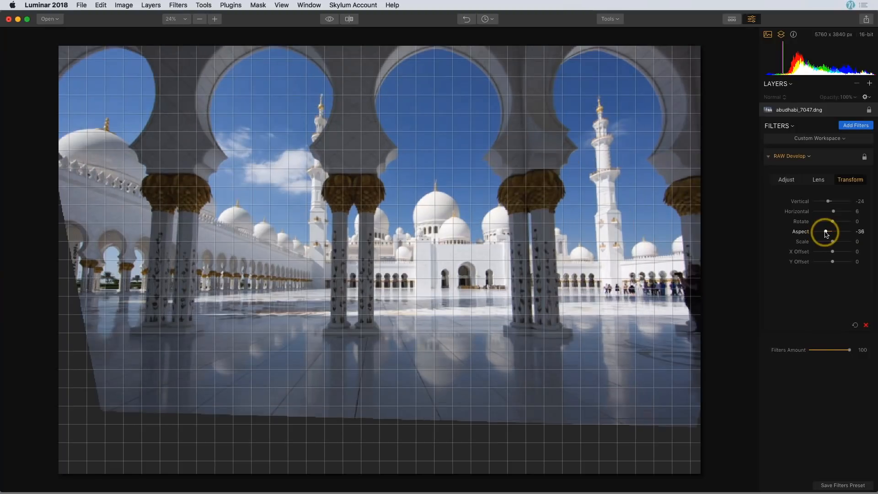
{"action": "double_click", "coordinate": [807, 234]}
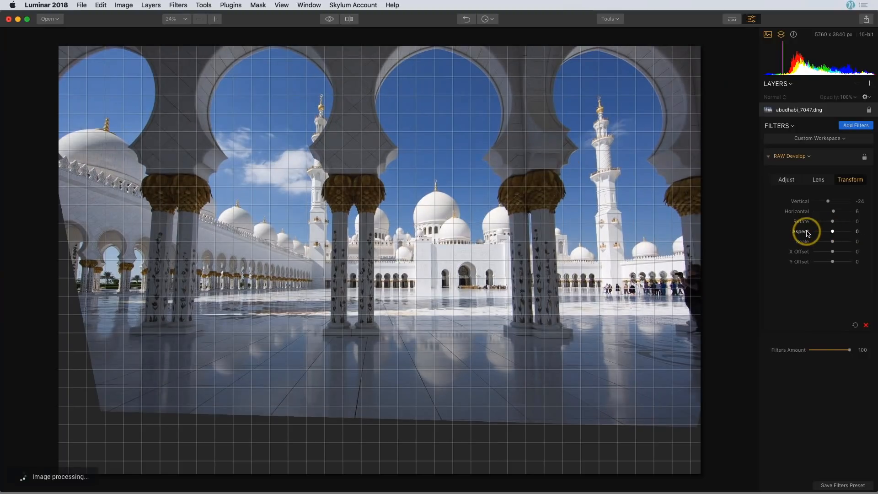
{"action": "left_click", "coordinate": [832, 233]}
{"action": "left_click_drag", "start_coordinate": [833, 233], "coordinate": [834, 243]}
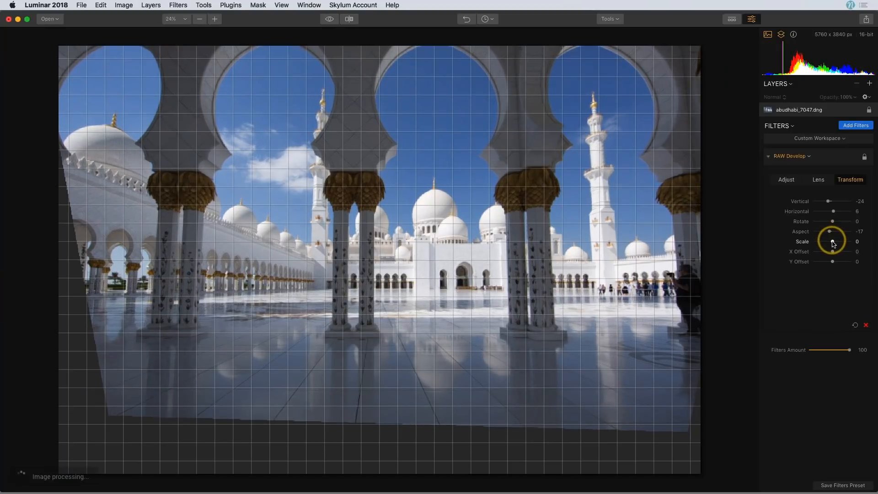
Try a Transform X Offset of 23 and reset it
{"action": "left_click_drag", "start_coordinate": [833, 252], "coordinate": [838, 255]}
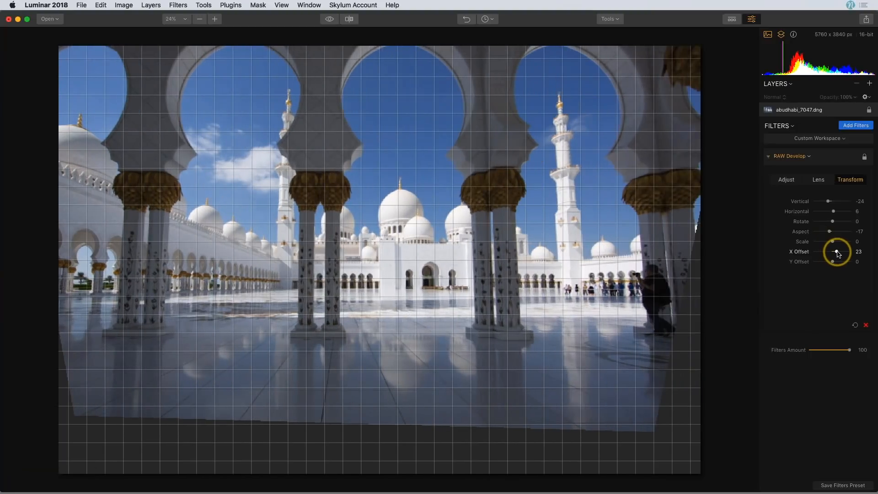
{"action": "double_click", "coordinate": [805, 253]}
{"action": "left_click", "coordinate": [833, 242]}
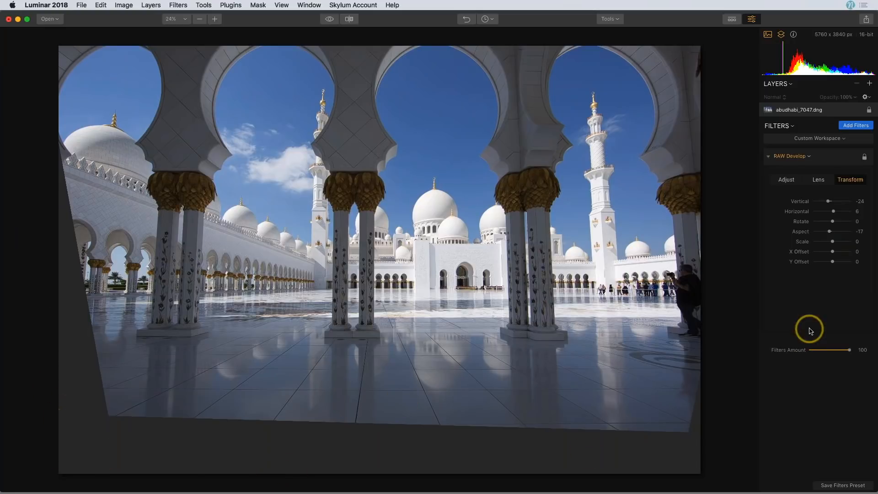
Set Transform Scale to 76, Y Offset to -47 and X Offset to 32, and compare the result with the original photo
{"action": "left_click_drag", "start_coordinate": [832, 242], "coordinate": [825, 267]}
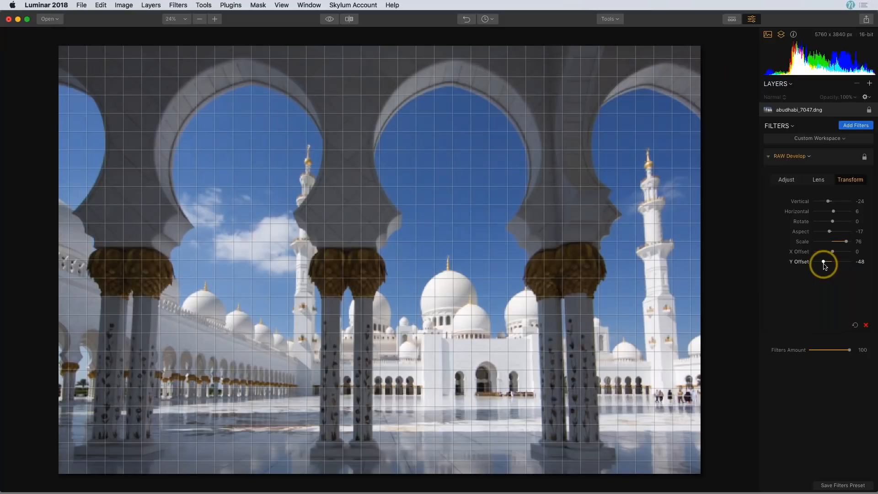
{"action": "left_click_drag", "start_coordinate": [824, 266], "coordinate": [825, 266]}
{"action": "left_click", "coordinate": [832, 252]}
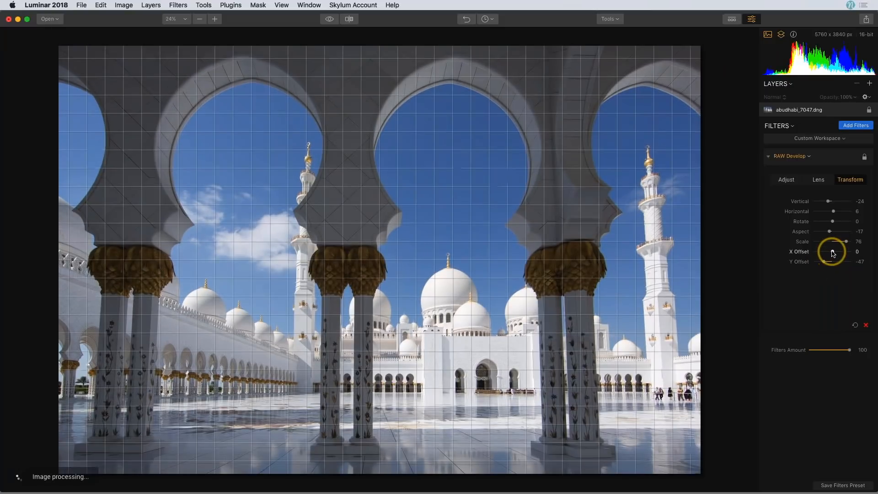
{"action": "left_click_drag", "start_coordinate": [832, 254], "coordinate": [839, 254]}
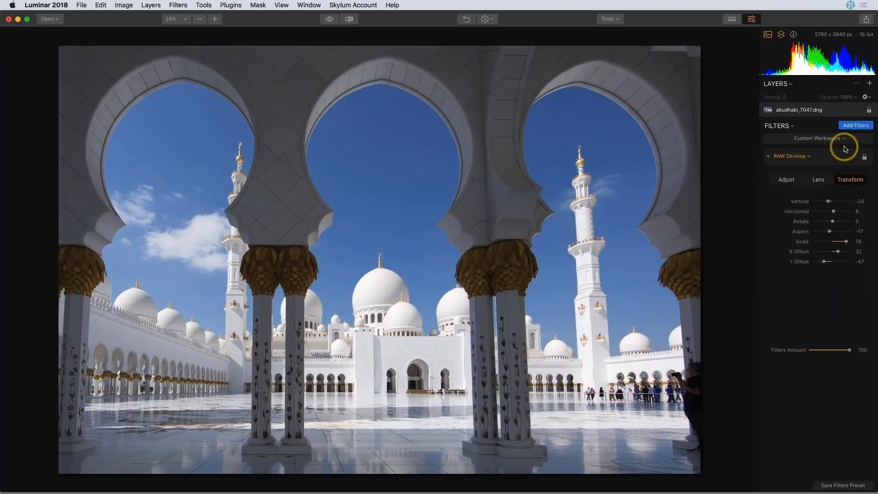
{"action": "key", "text": "backslash"}
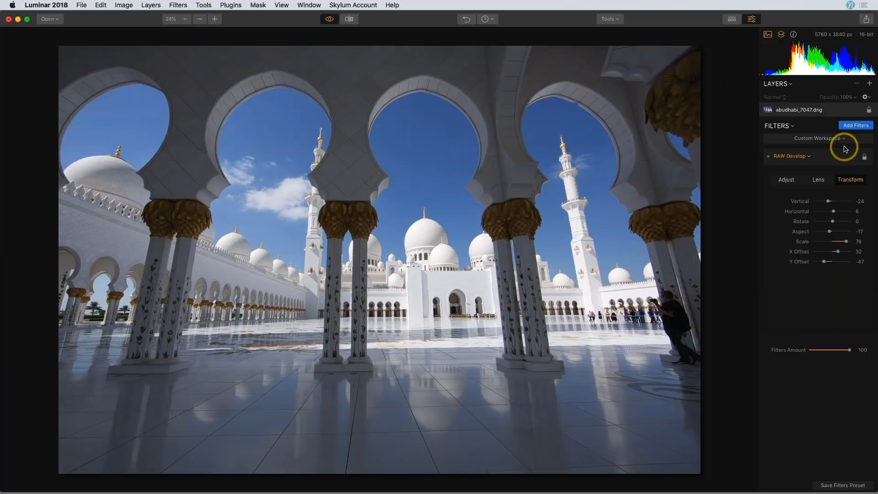
{"action": "key", "text": "backslash"}
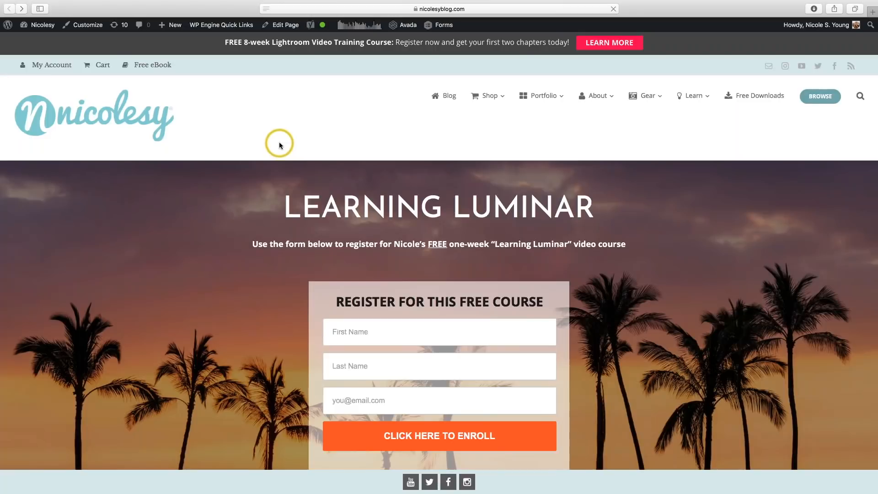
Switch to the web browser and look over the Learning Luminar course registration page on nicolesyblog.com
{"action": "scroll", "coordinate": [281, 146], "scroll_direction": "down", "scroll_amount": 3}
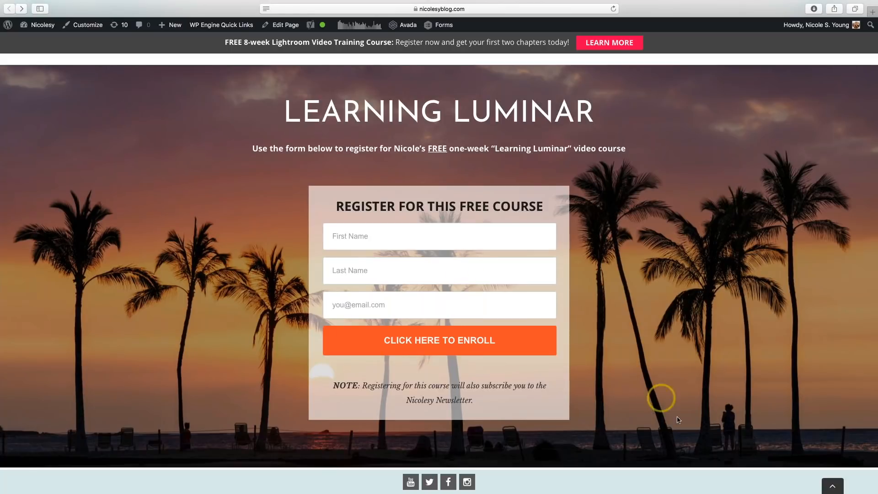
{"action": "left_click", "coordinate": [700, 486]}
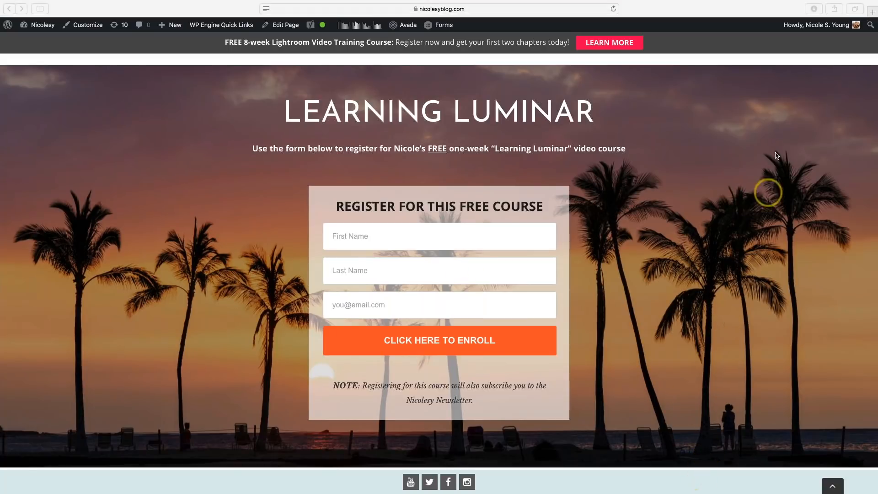